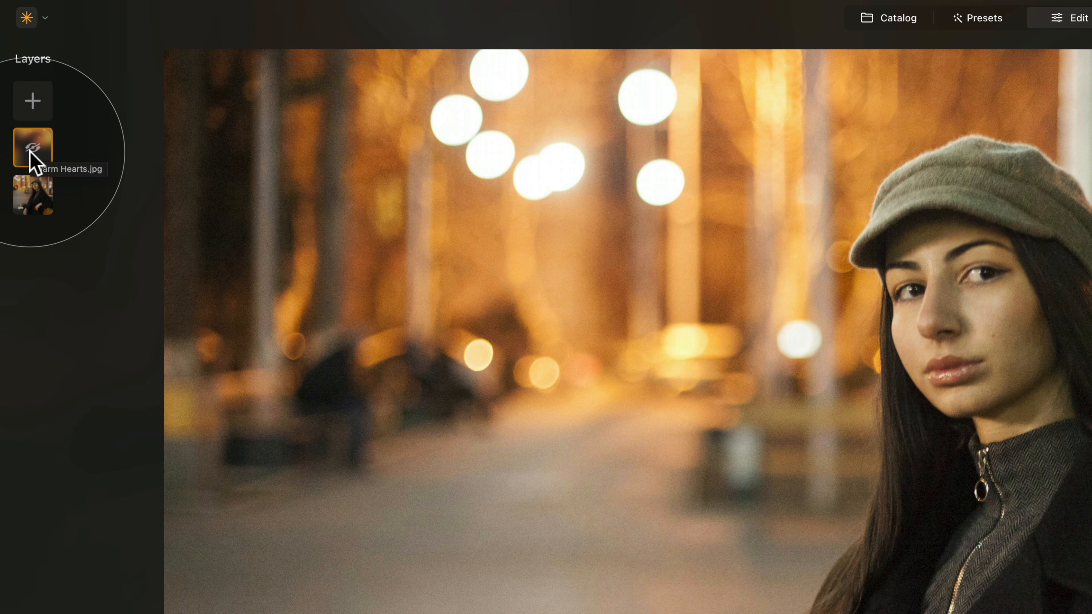
Step: Show the hidden Warm Hearts.jpg overlay layer above the portrait and select it
right_click(30, 152)
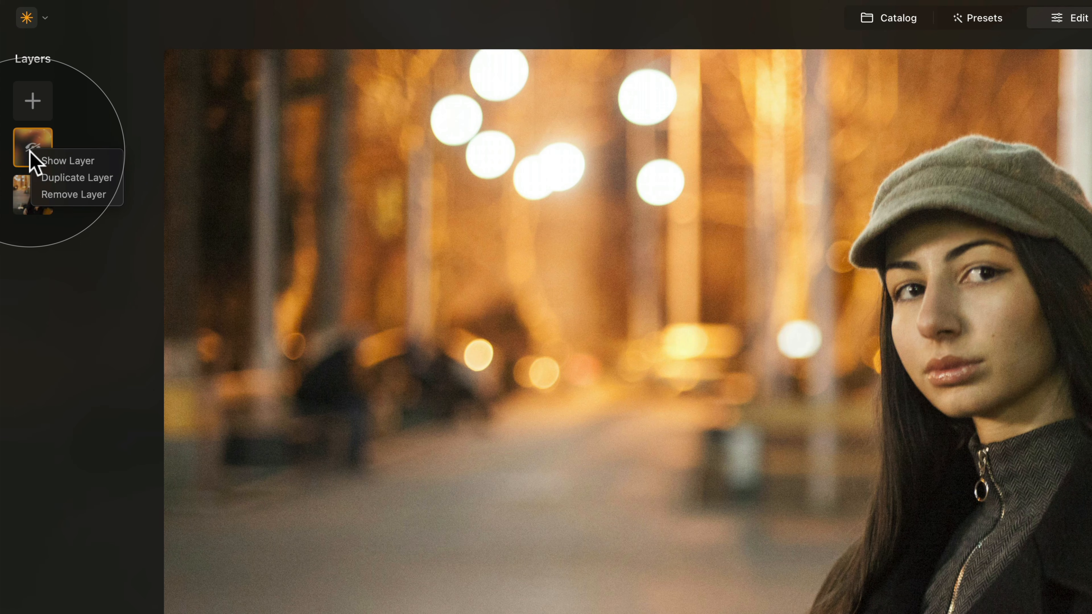
left_click(69, 161)
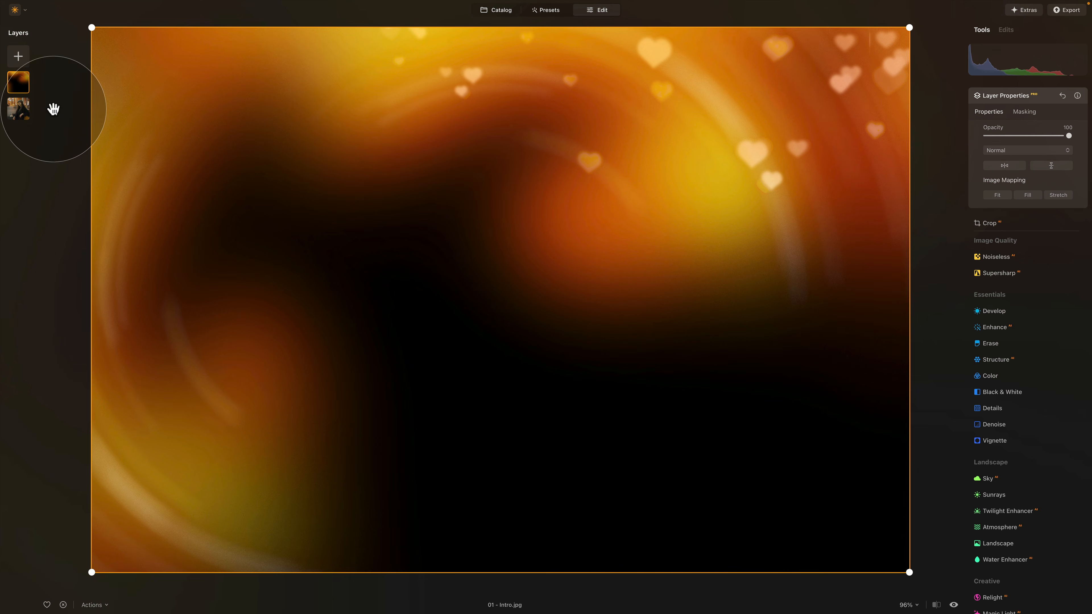
mouse_move(22, 86)
left_mouse_down()
mouse_move(20, 110)
mouse_move(22, 91)
left_mouse_up()
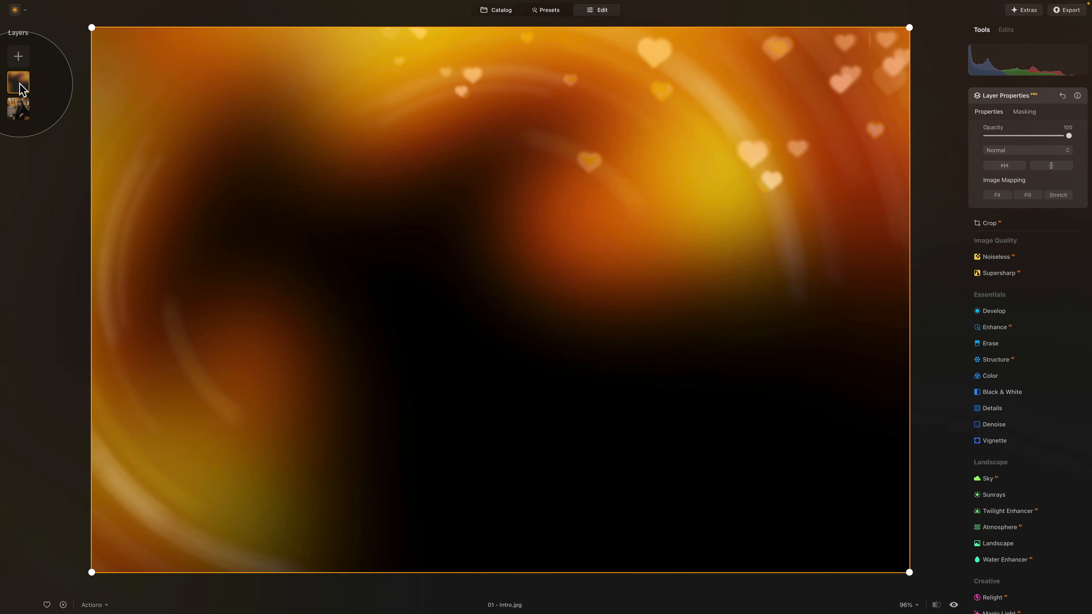
left_click(22, 85)
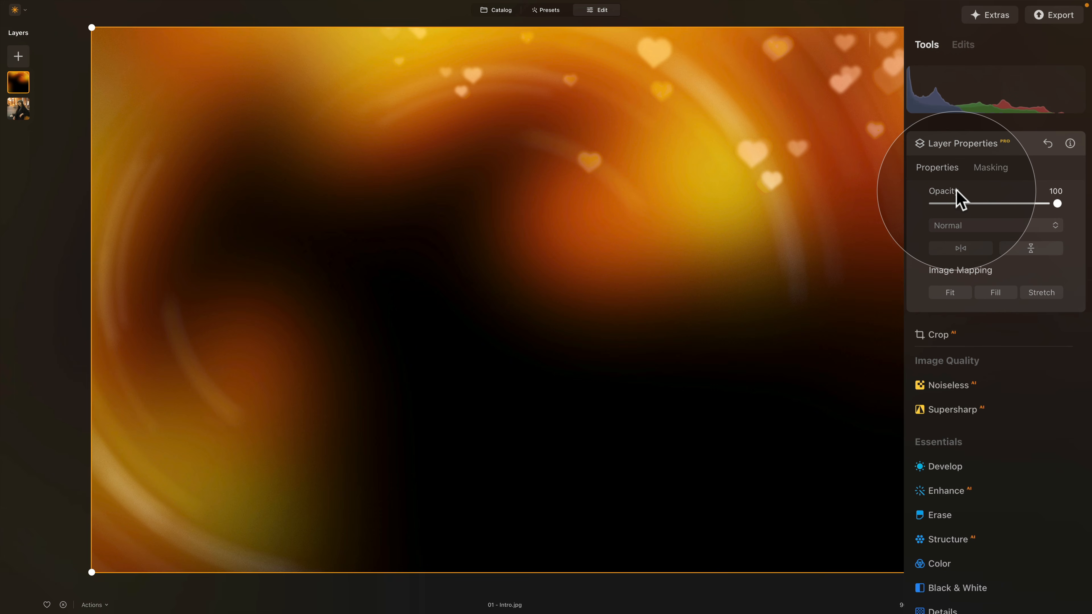
Step: Look through the available blend modes and set the Warm Hearts overlay layer to Screen
left_click(987, 227)
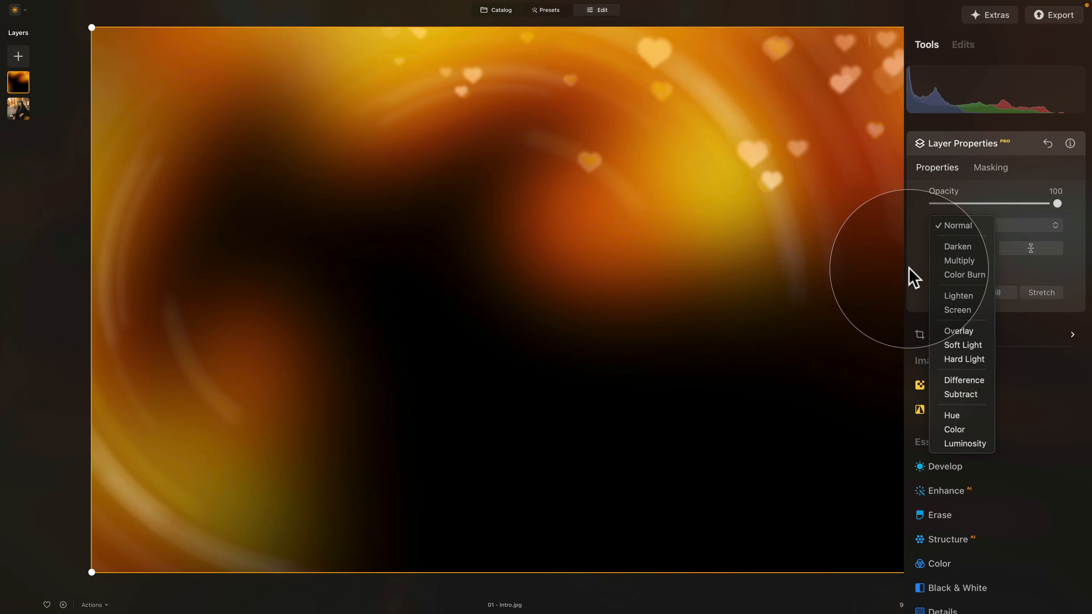
left_click(817, 211)
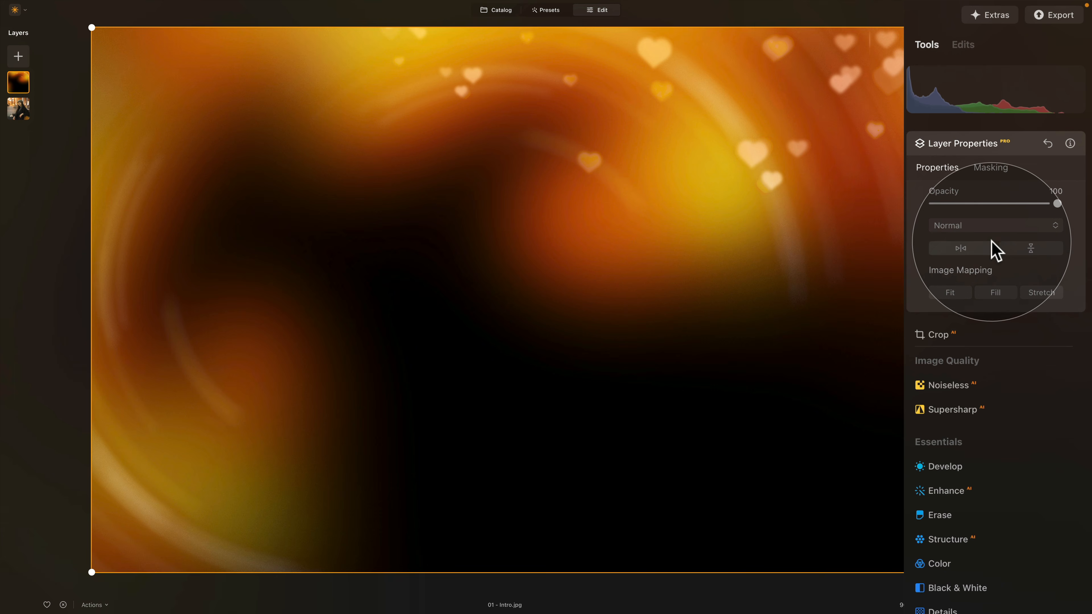
left_click(997, 225)
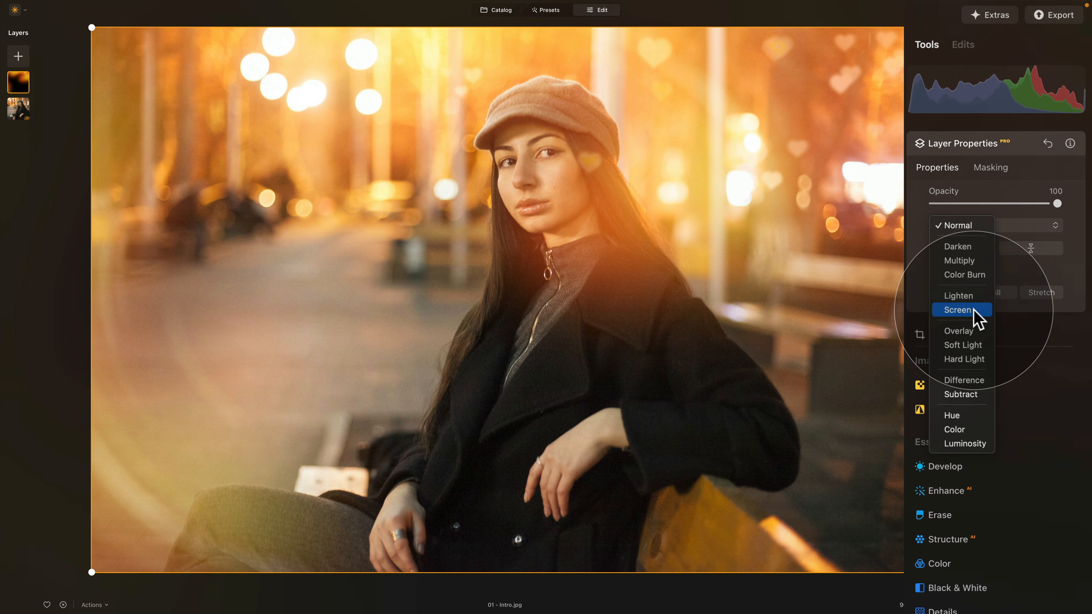
left_click(974, 310)
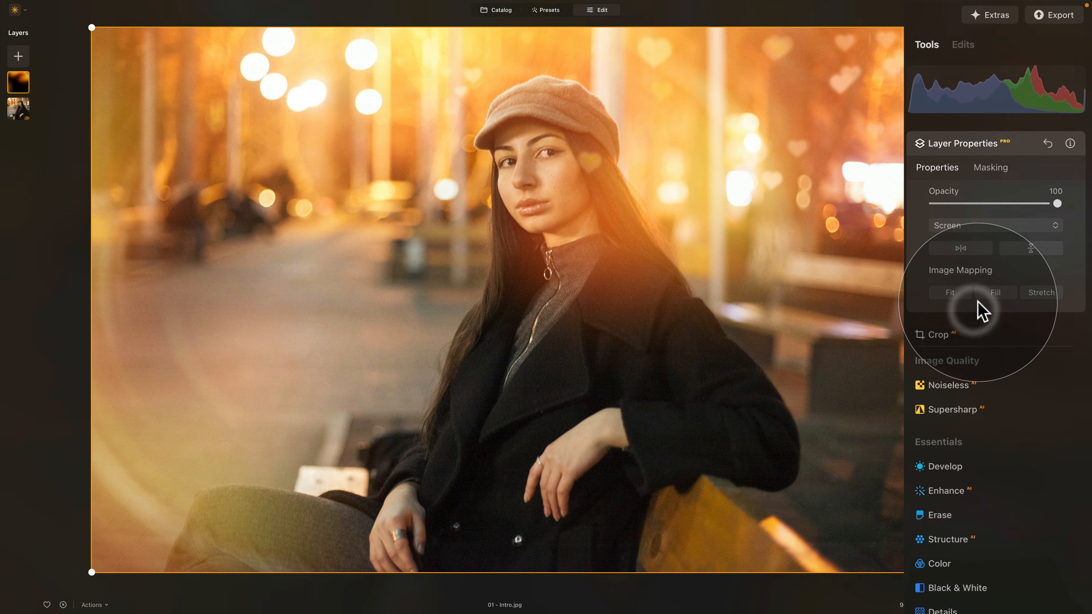
Step: Reduce the Warm Hearts overlay layer's opacity to 48
left_click(1020, 203)
left_click_drag(1020, 204, 995, 204)
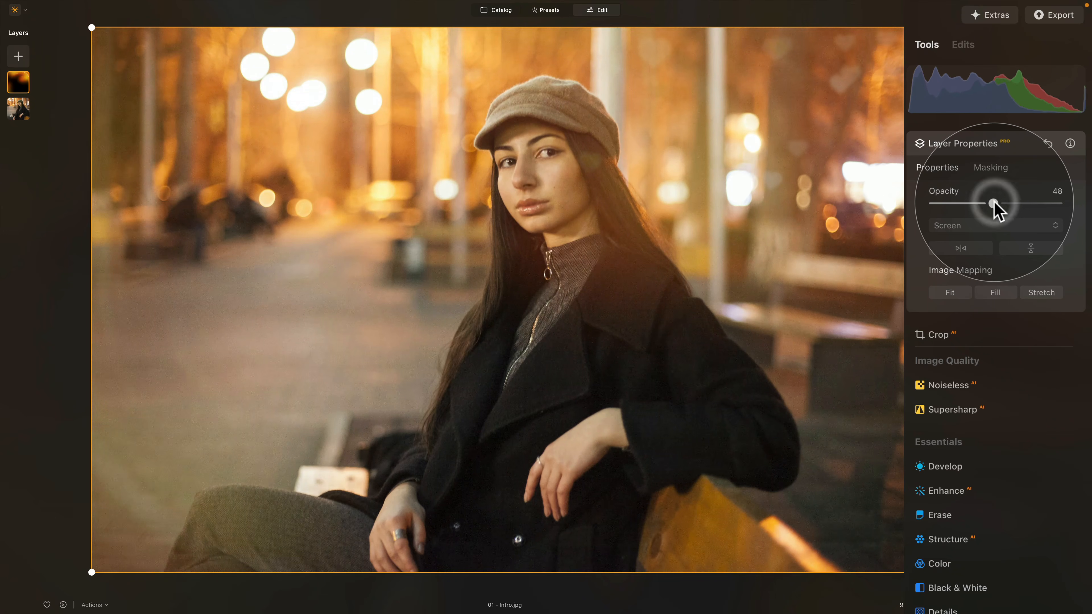
left_click(976, 245)
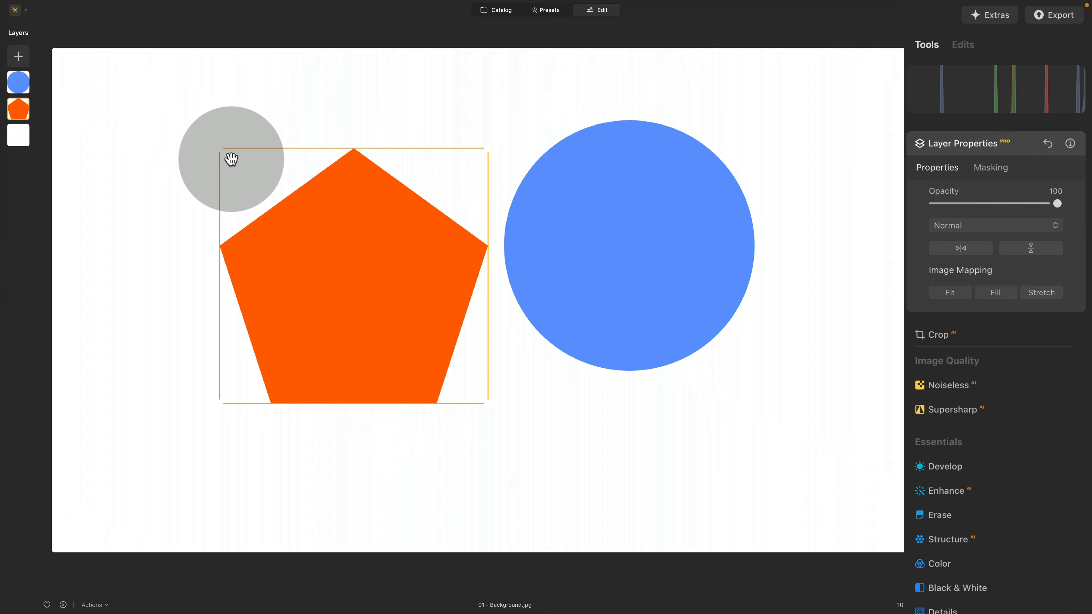
Step: Reorder the blue circle layer beneath the orange pentagon layer and shift the pentagon slightly upward on the canvas
left_click(24, 138)
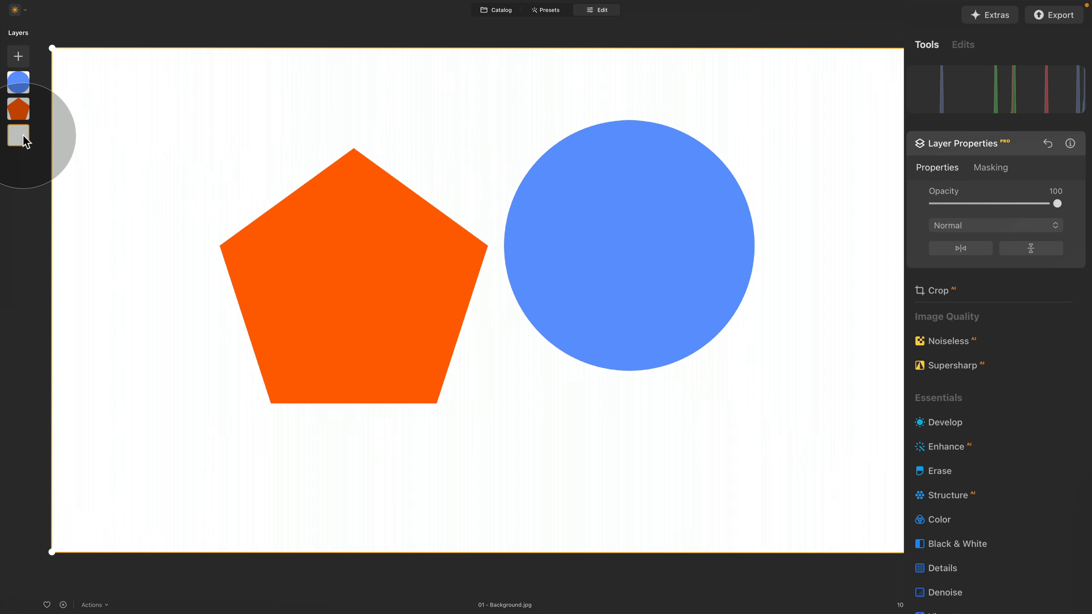
left_click(23, 110)
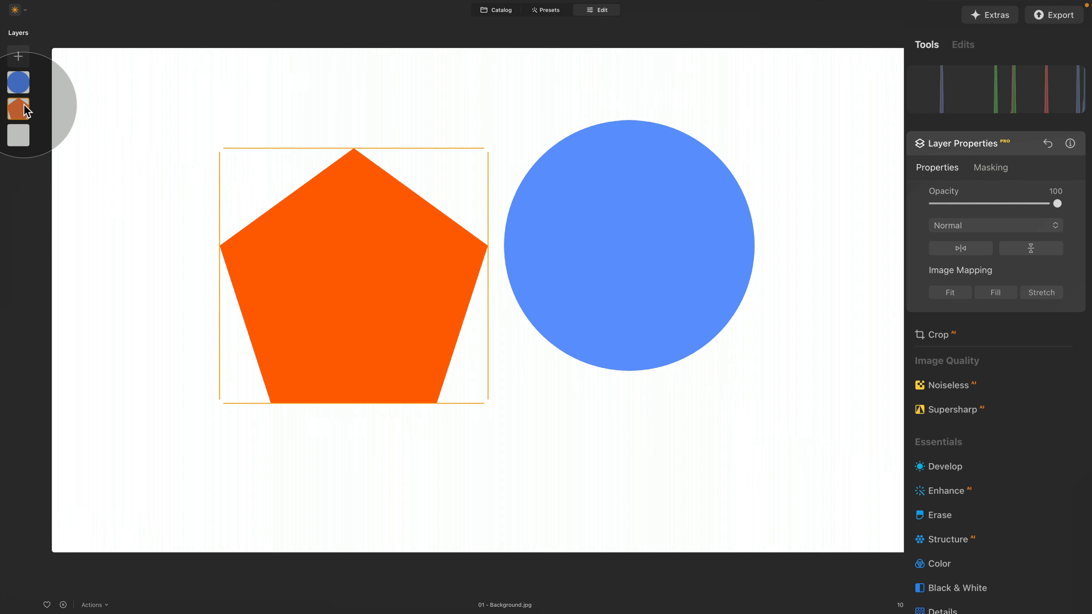
left_click(23, 91)
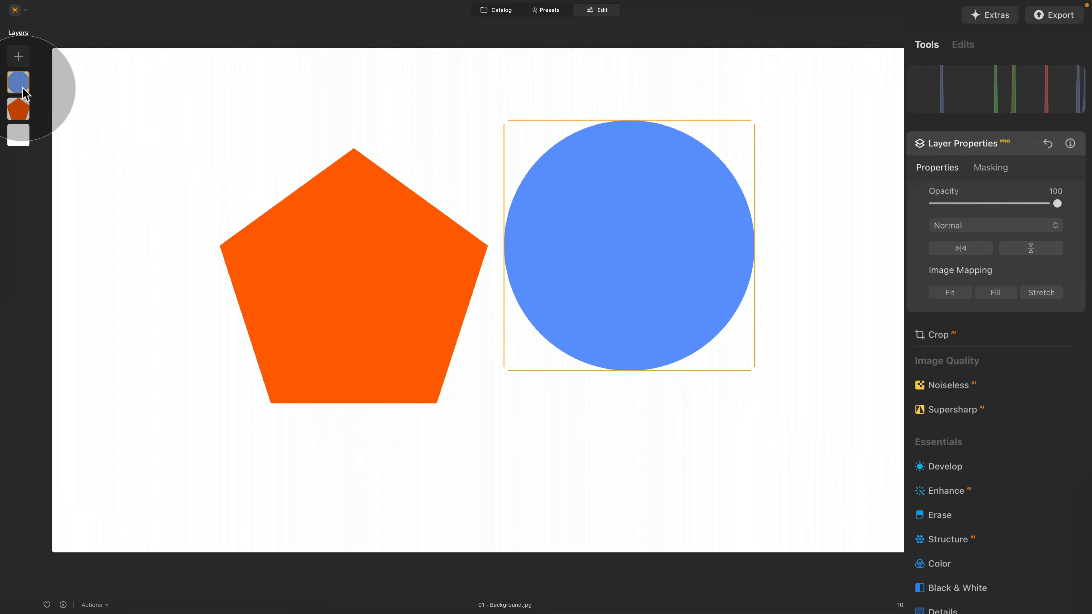
left_click_drag(23, 91, 24, 147)
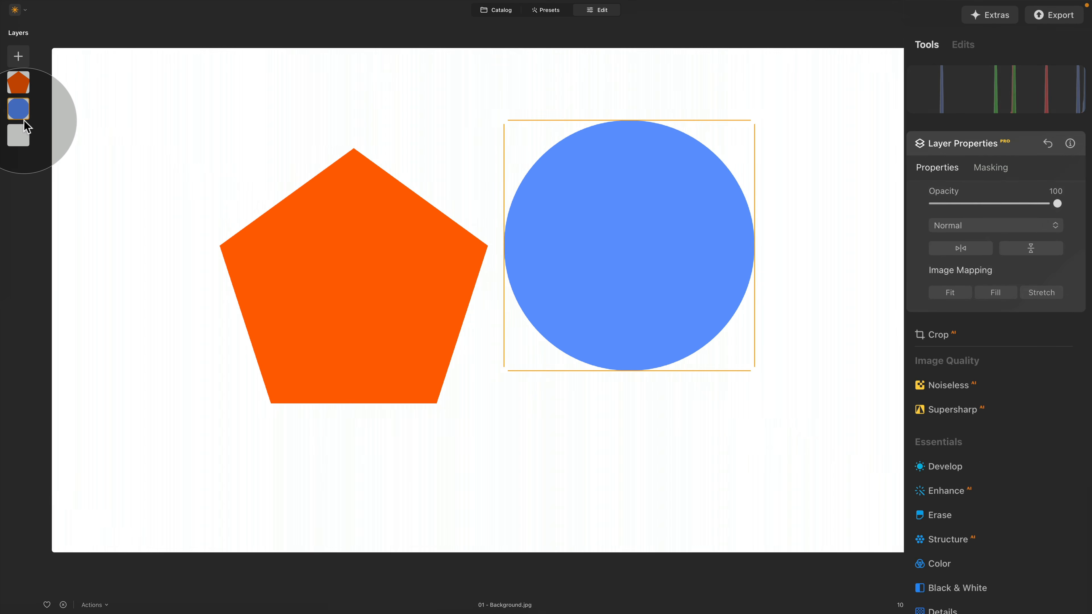
left_click_drag(370, 275, 360, 233)
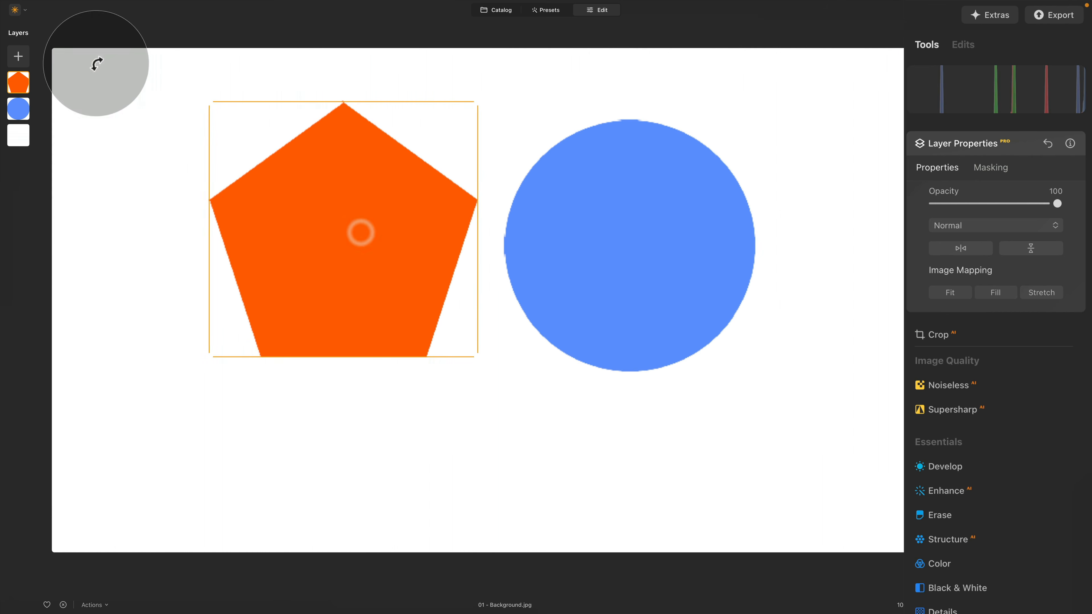
Step: Check the blend modes of the blue circle and orange pentagon layers, leaving both on Normal
left_click(18, 109)
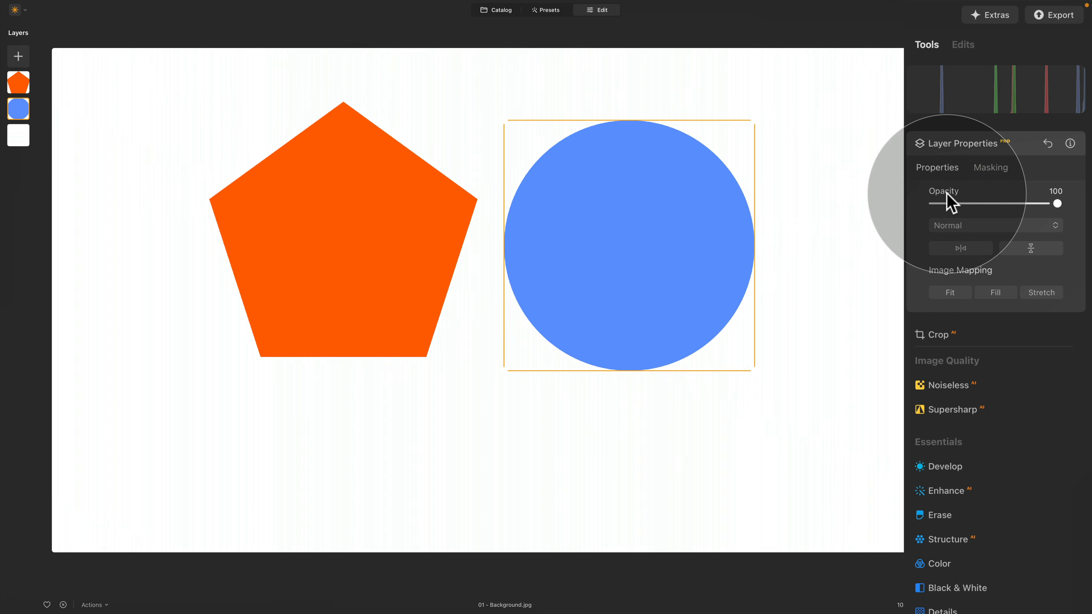
left_click(998, 226)
left_click(957, 226)
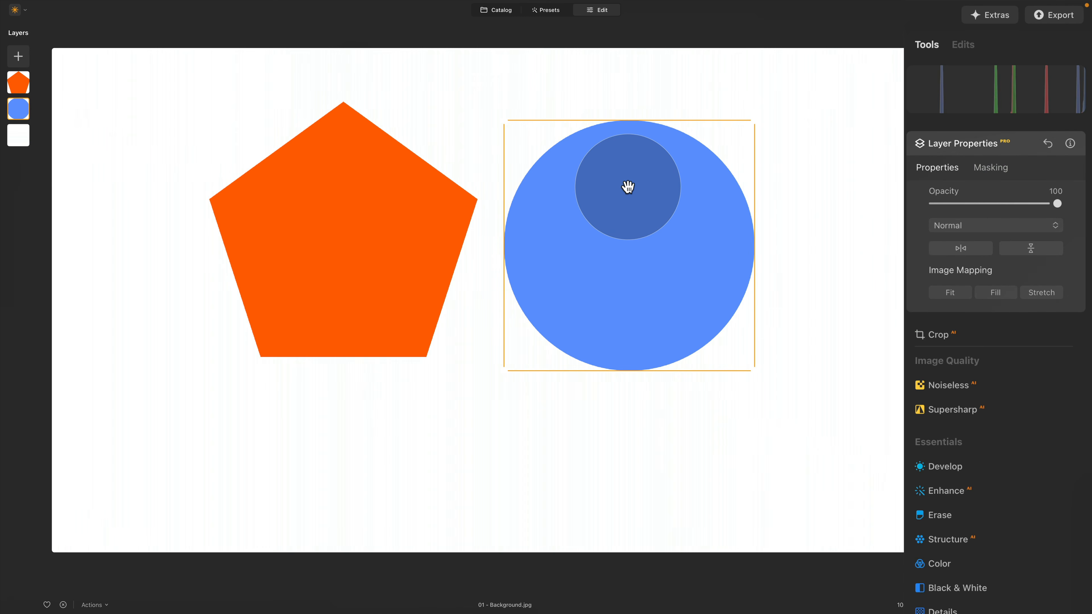
left_click(18, 82)
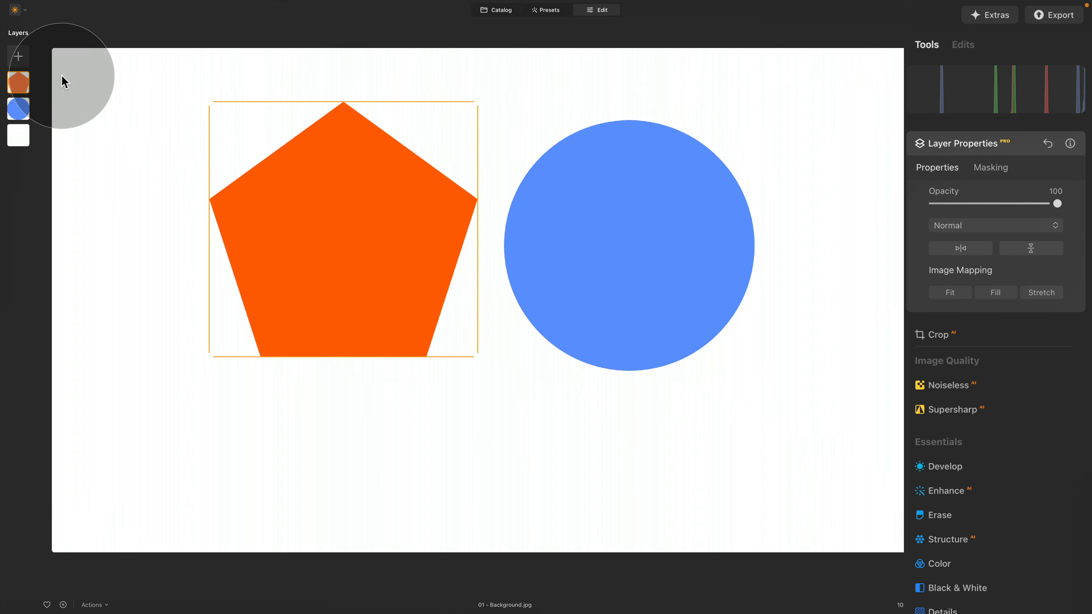
left_click(964, 226)
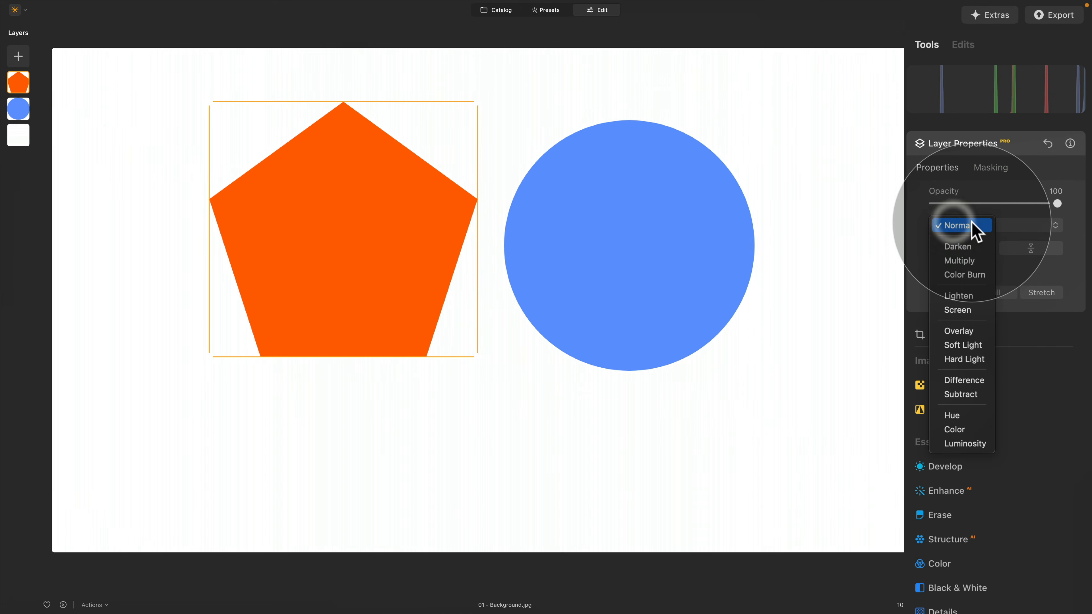
left_click(973, 227)
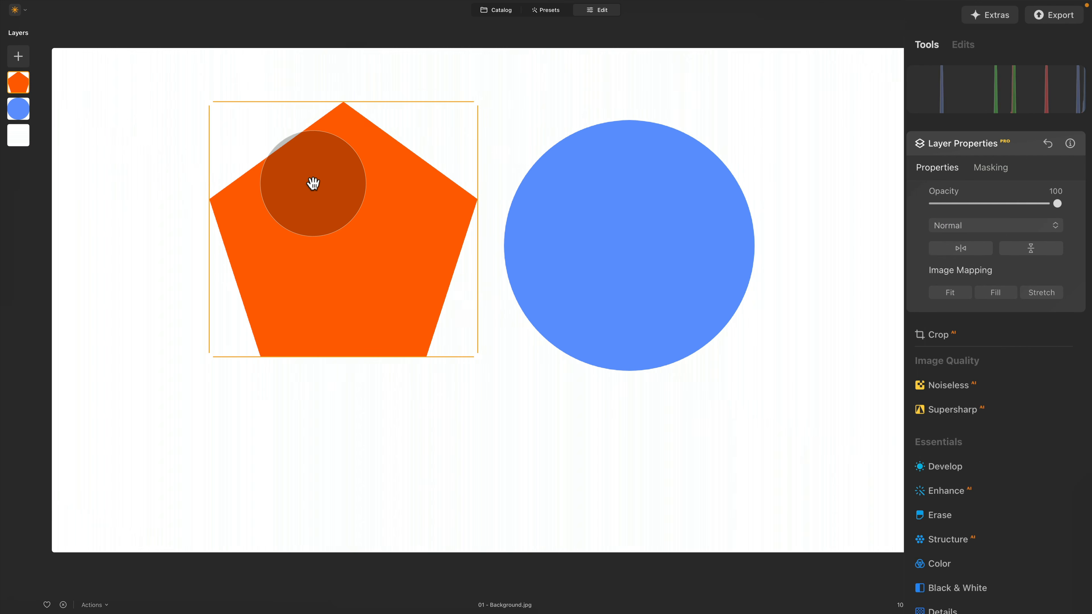
Step: Move the orange pentagon over the blue circle and enlarge it until it covers the circle completely
left_click_drag(352, 214, 478, 244)
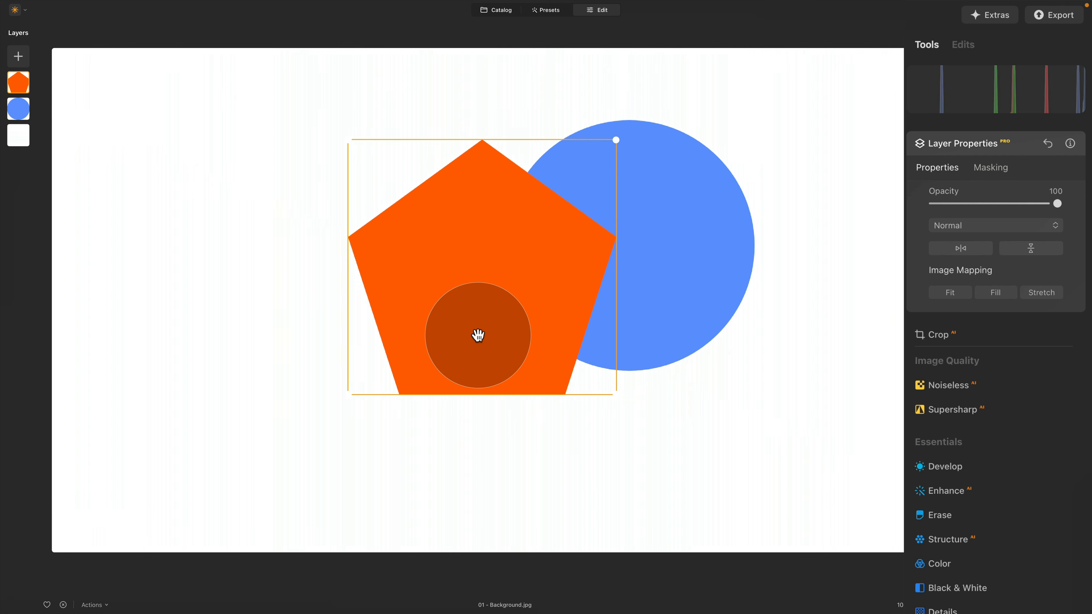
left_click_drag(480, 335, 557, 280)
left_click_drag(651, 358, 734, 436)
left_click_drag(519, 286, 570, 268)
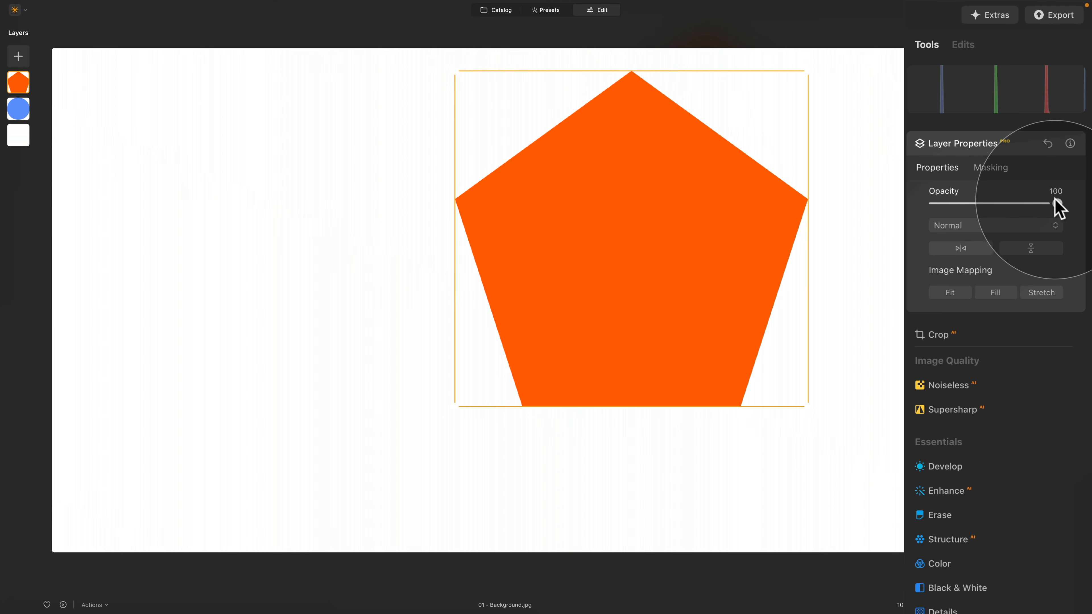
Step: Lower the orange pentagon layer's opacity to 50 and shift the pentagon left across the circle
left_click_drag(1058, 206, 998, 208)
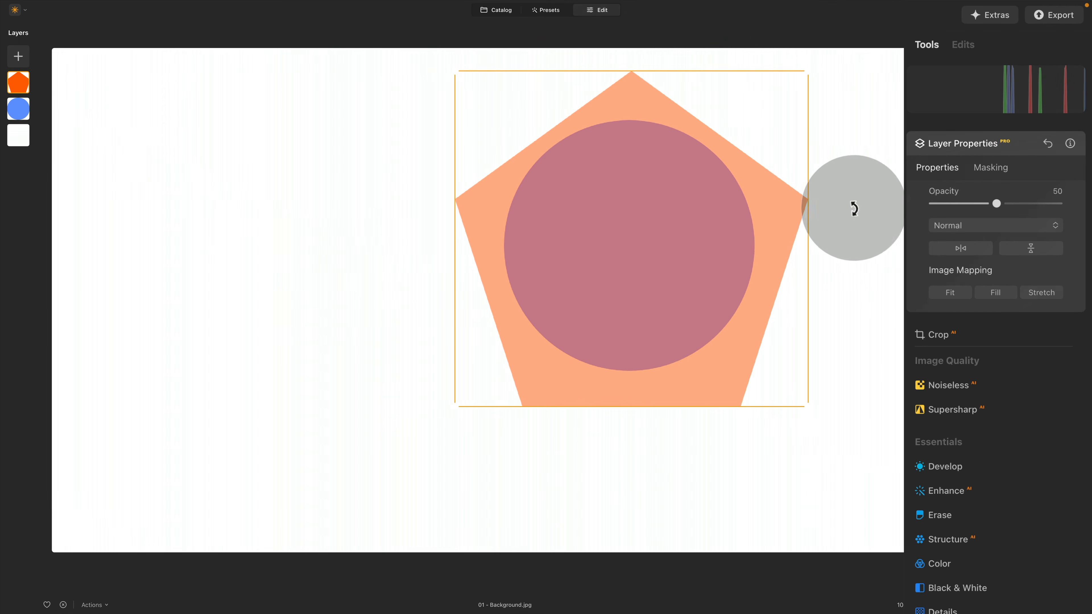
left_click_drag(680, 195, 507, 215)
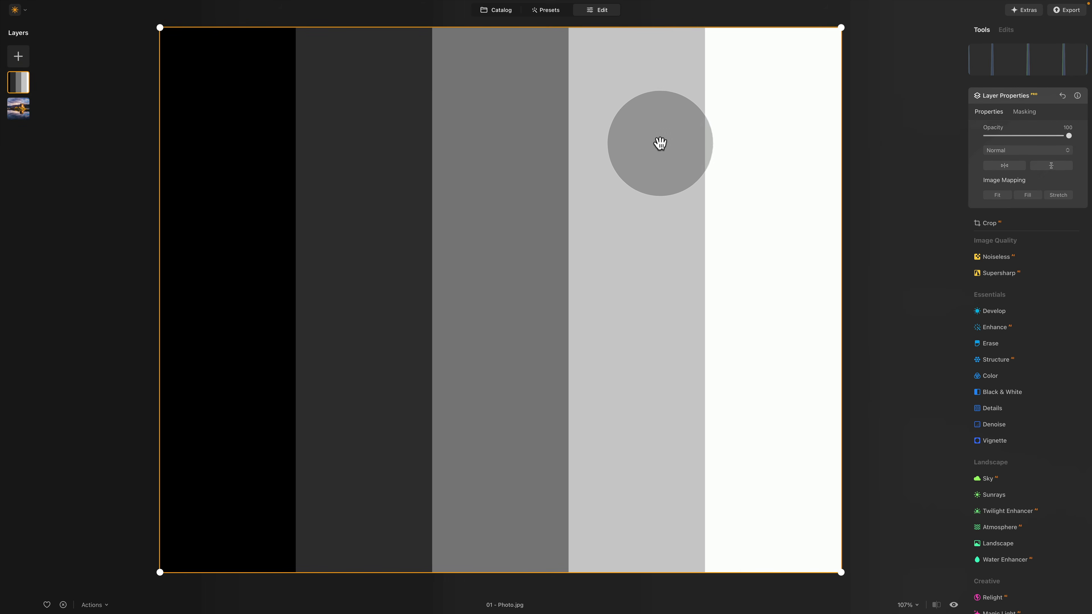
Step: Set the grayscale stripes layer over the castle photo to the Multiply blend mode
left_click(973, 228)
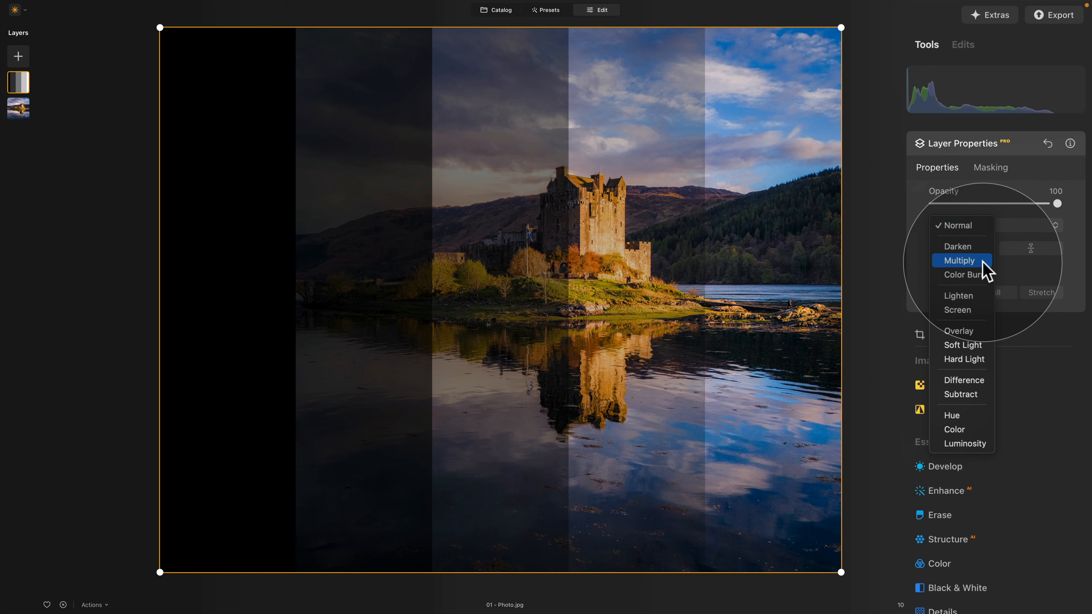
left_click(983, 260)
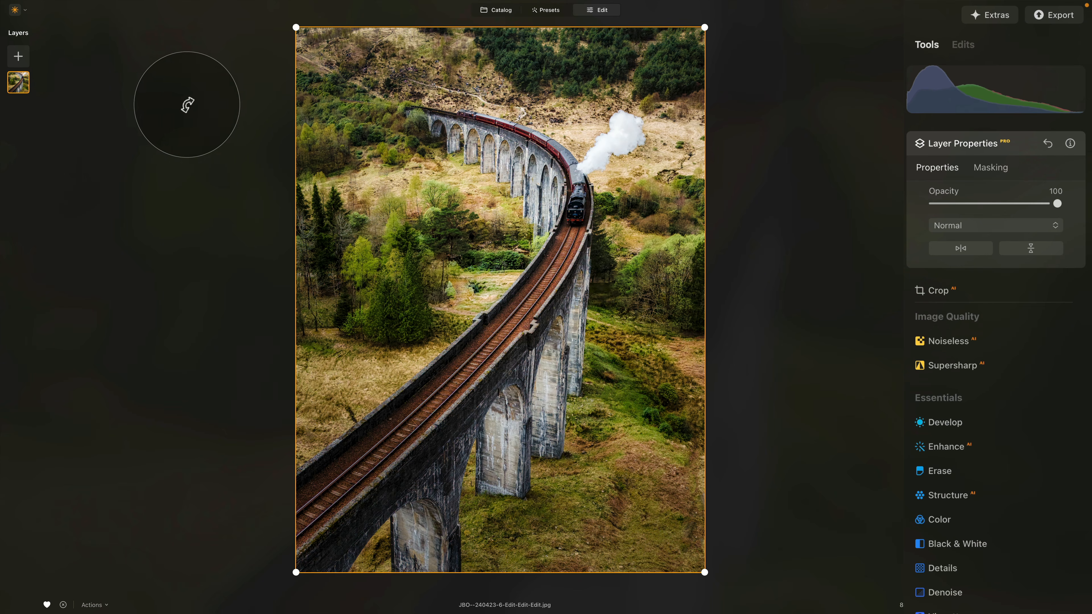
Step: Duplicate the viaduct train photo layer and blend the copy in Multiply mode at 70 opacity
right_click(19, 86)
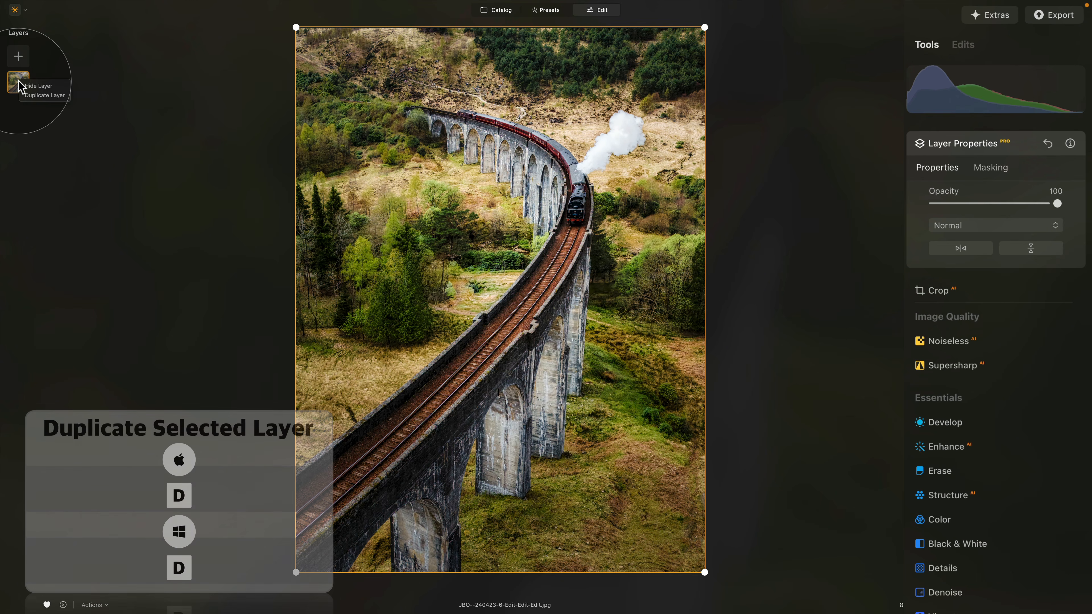
left_click(41, 95)
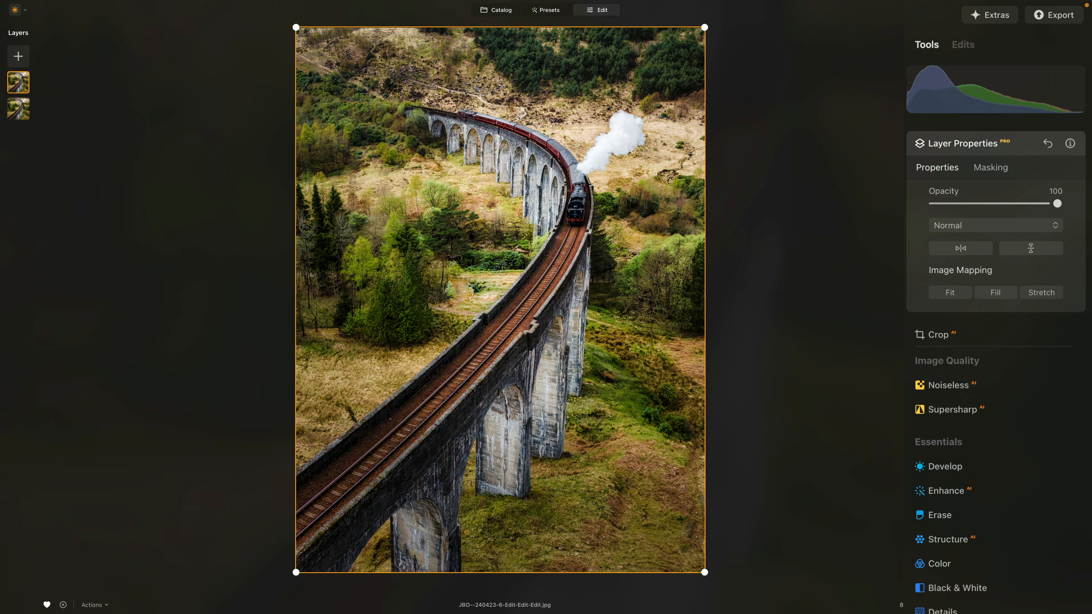
left_click(986, 225)
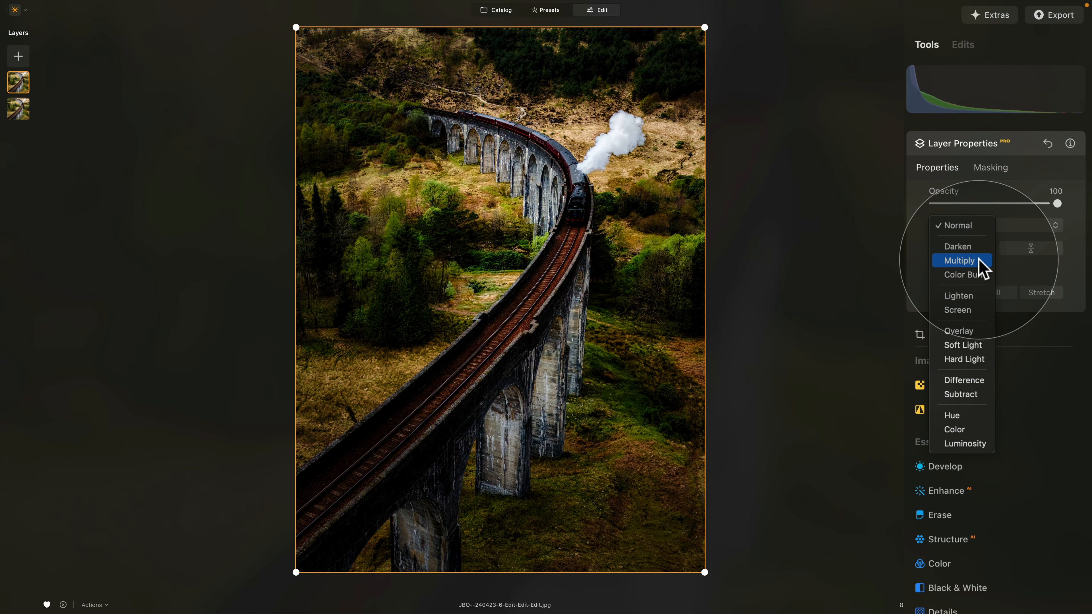
left_click(980, 260)
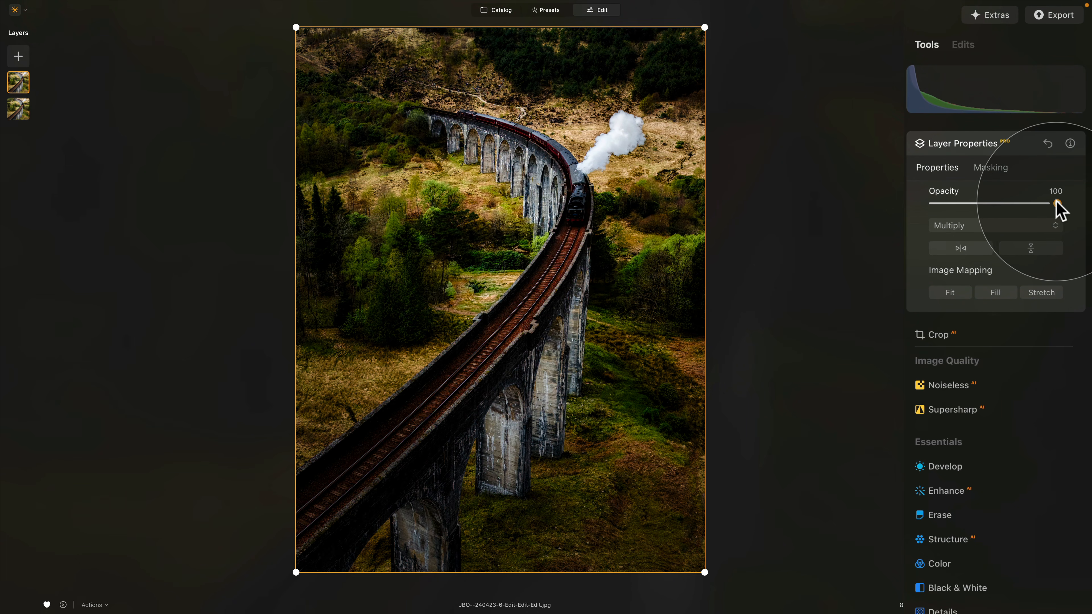
left_click_drag(1058, 206, 1020, 211)
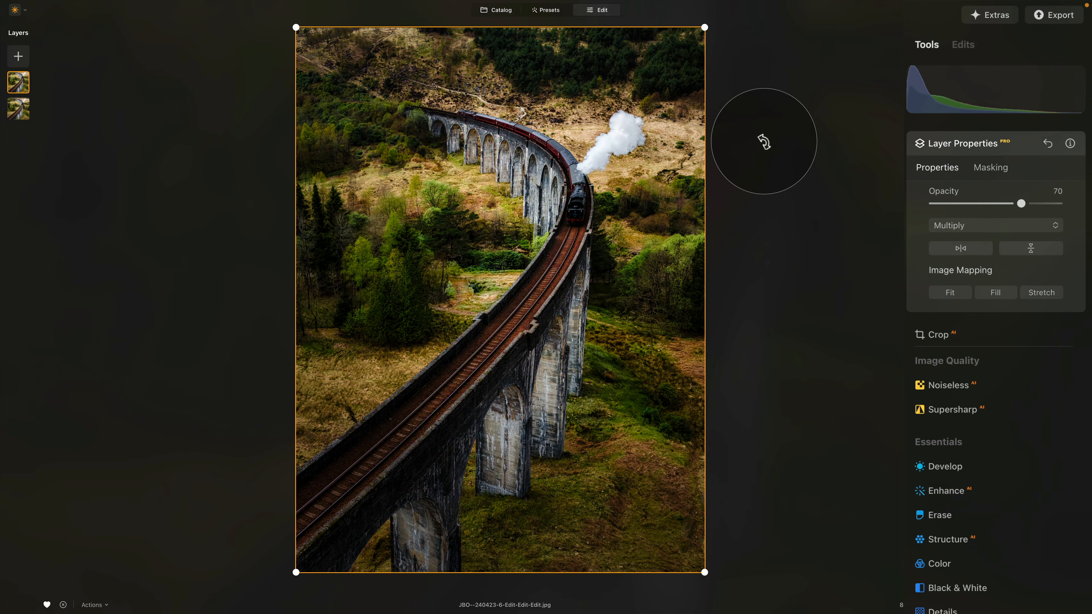
Step: Set up an erasing mask brush for the Multiply copy of the viaduct photo, with size 220 and strength 40
left_click(991, 168)
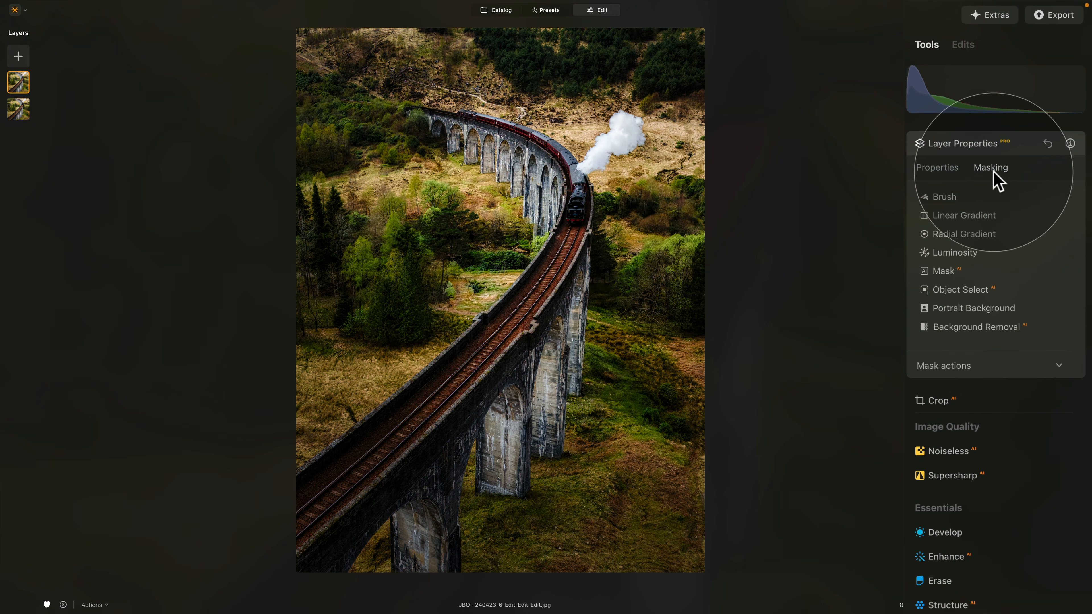
left_click(949, 197)
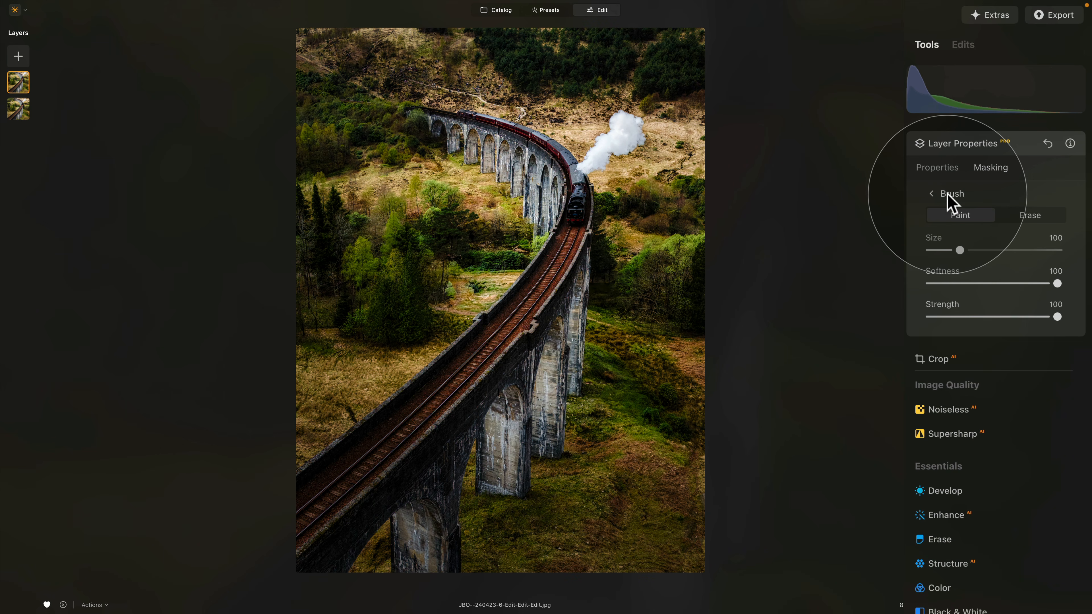
left_click(1035, 219)
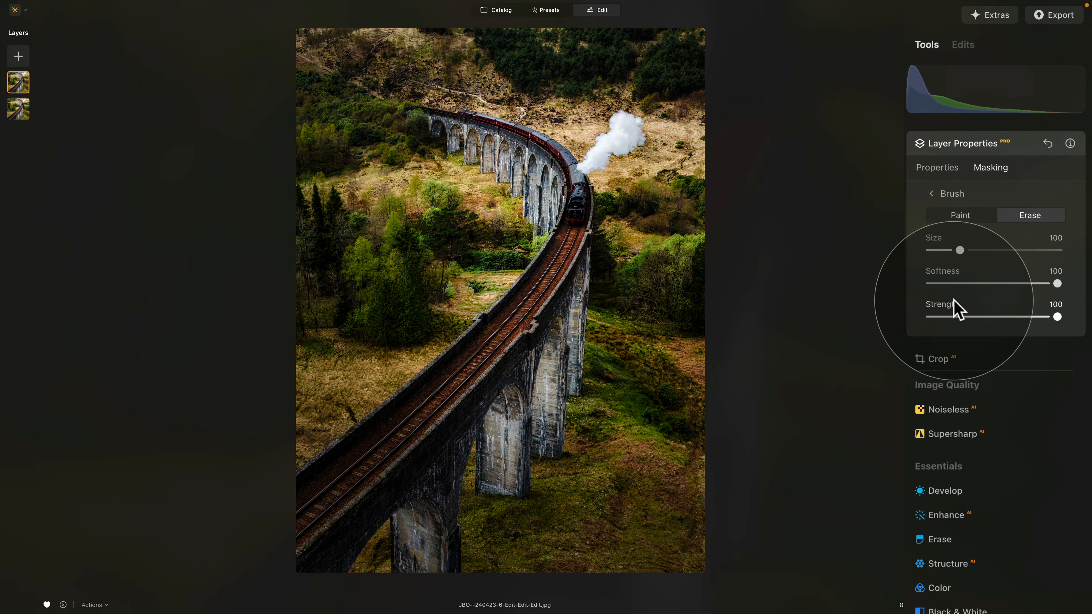
left_click(970, 316)
left_click_drag(971, 316, 982, 317)
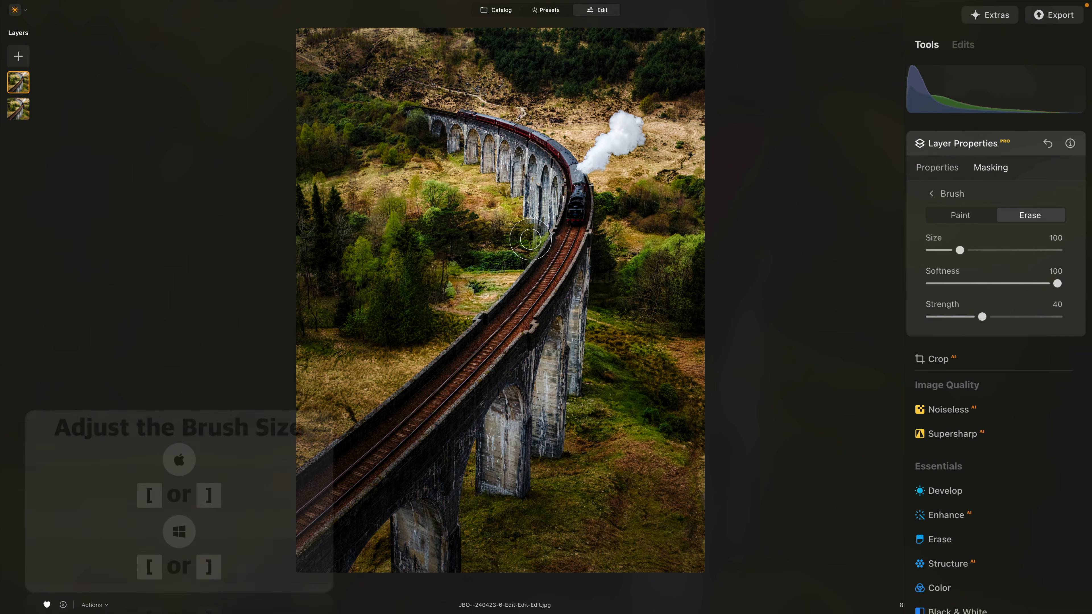
key("bracketright")
key("bracketright")
key("bracketright")
key("bracketright")
key("bracketright")
key("bracketright")
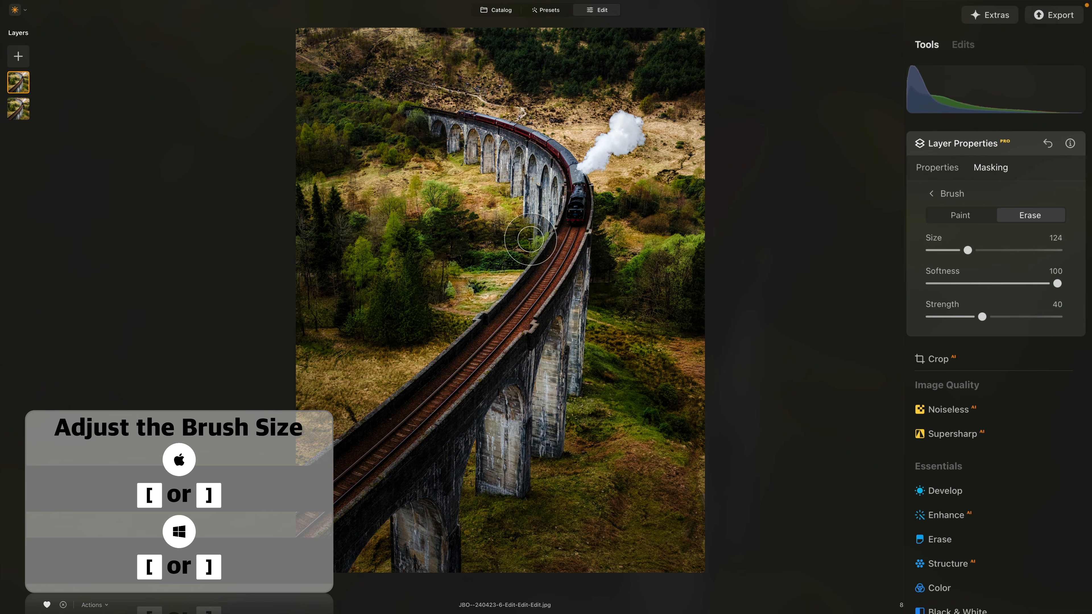
key("bracketleft")
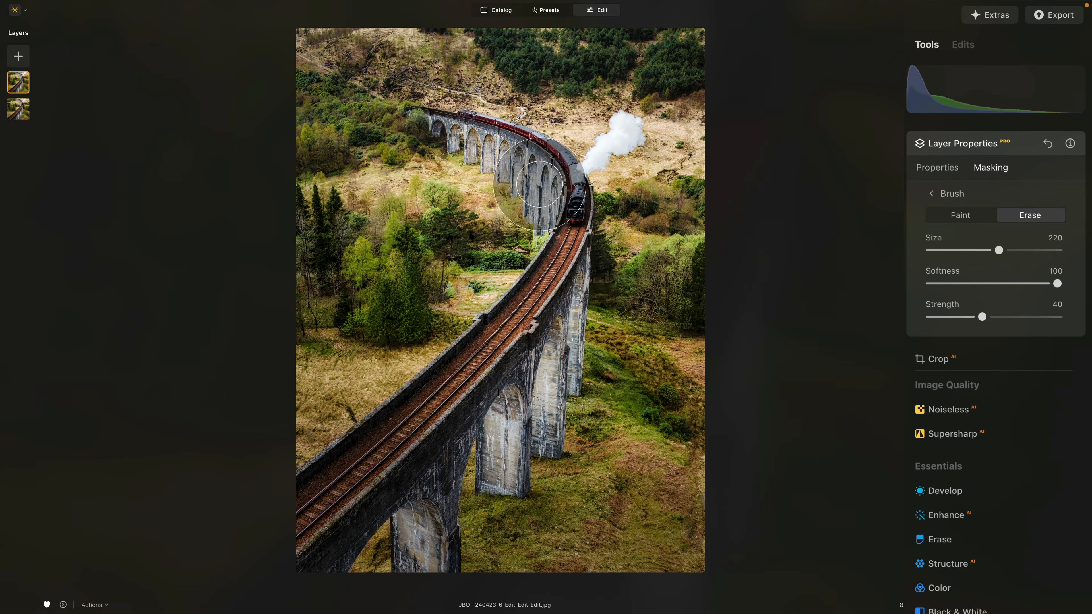
Step: Erase the Multiply layer over the train, steam, viaduct arches and nearby clearing, and compare the photo before and after
mouse_move(539, 184)
left_mouse_down()
mouse_move(559, 201)
mouse_move(477, 145)
mouse_move(562, 202)
mouse_move(464, 139)
mouse_move(535, 173)
mouse_move(542, 186)
mouse_move(418, 105)
mouse_move(567, 190)
left_mouse_up()
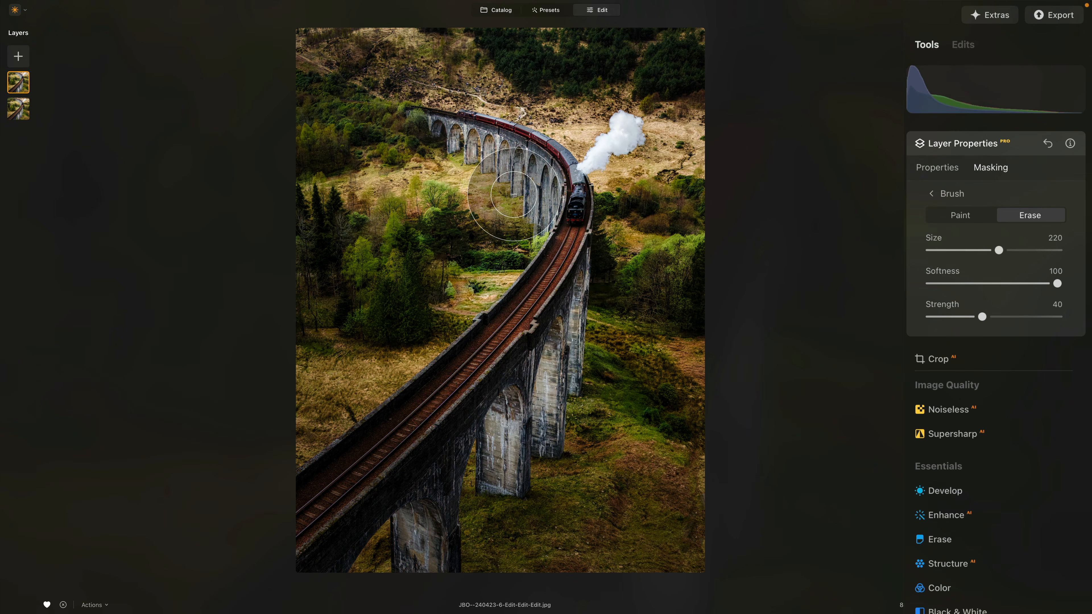
mouse_move(458, 136)
left_mouse_down()
mouse_move(580, 208)
mouse_move(504, 167)
left_mouse_up()
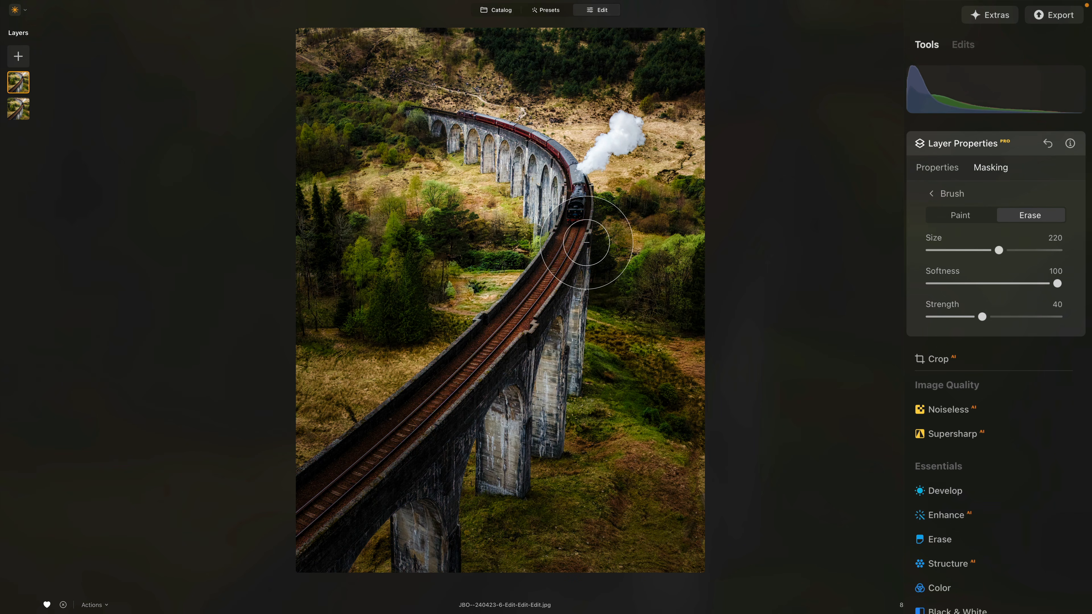
mouse_move(583, 262)
left_mouse_down()
mouse_move(505, 470)
mouse_move(505, 379)
mouse_move(474, 423)
mouse_move(515, 404)
left_mouse_up()
mouse_move(622, 125)
left_mouse_down()
mouse_move(604, 146)
mouse_move(631, 109)
mouse_move(581, 194)
left_mouse_up()
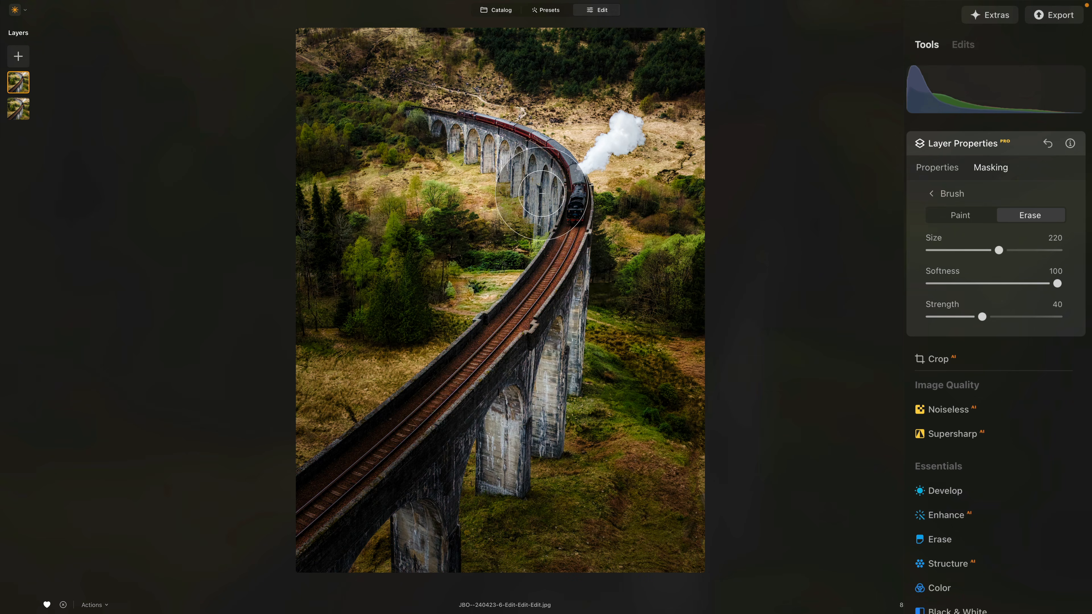
left_click_drag(501, 234, 537, 380)
left_click_drag(436, 515, 469, 475)
mouse_move(636, 257)
left_mouse_down()
mouse_move(634, 245)
mouse_move(629, 257)
left_mouse_up()
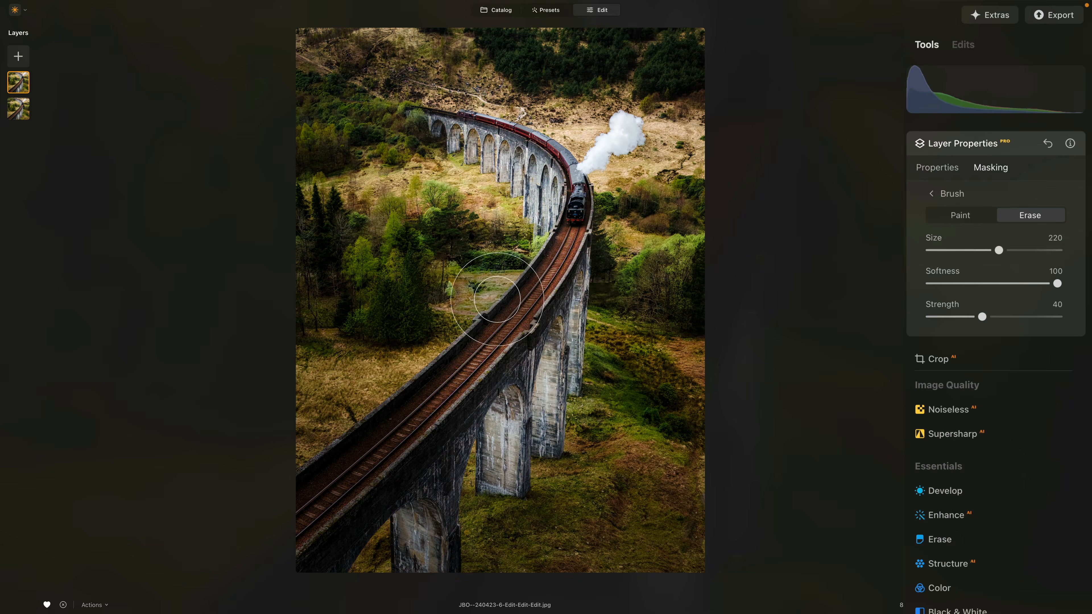
mouse_move(490, 297)
left_mouse_down()
mouse_move(476, 273)
mouse_move(489, 242)
left_mouse_up()
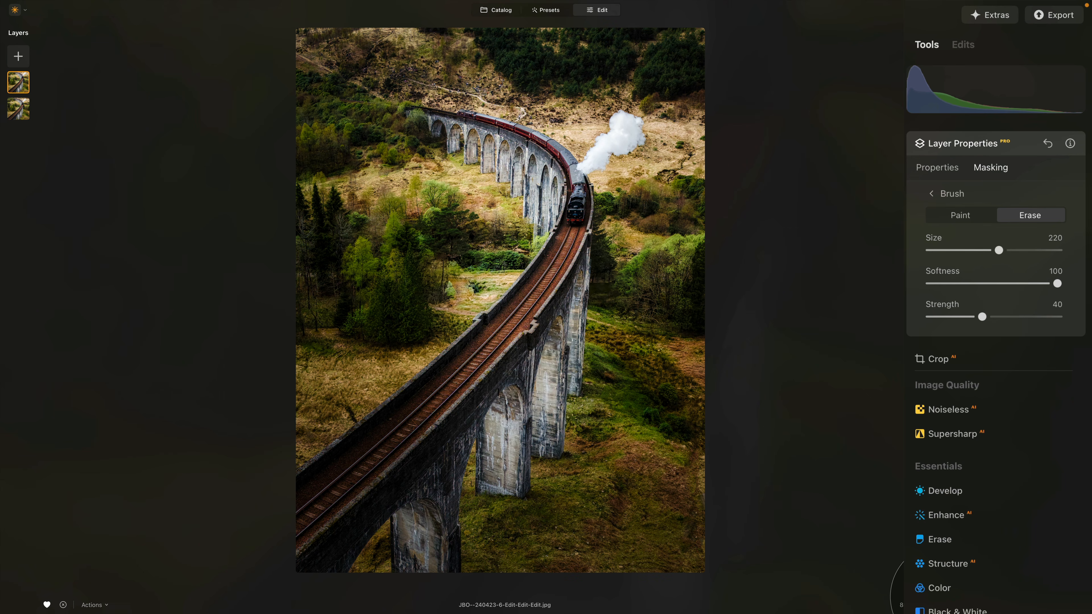
key("backslash")
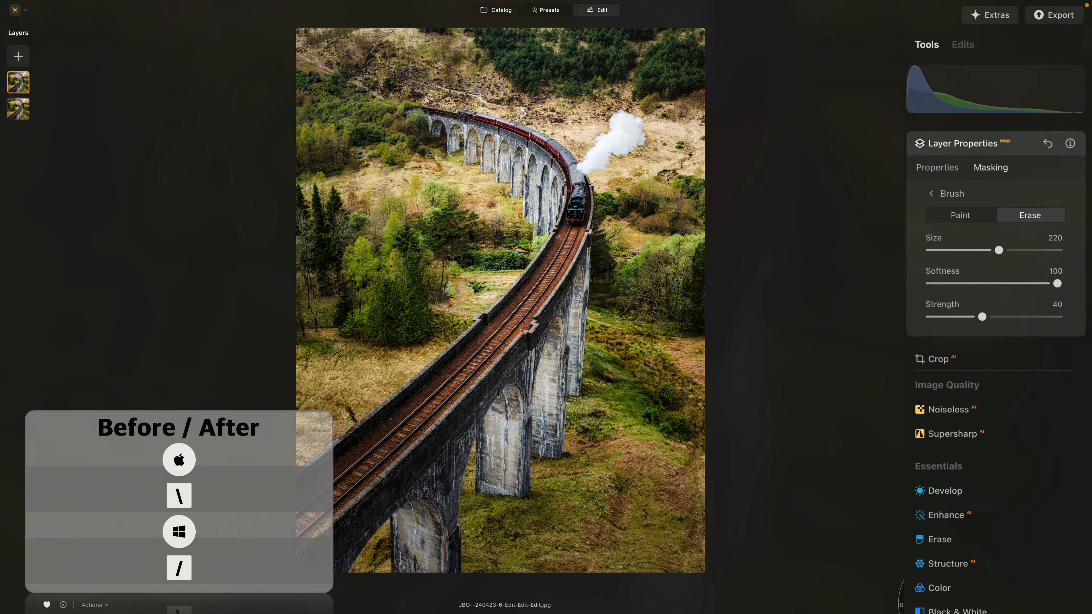
key("backslash")
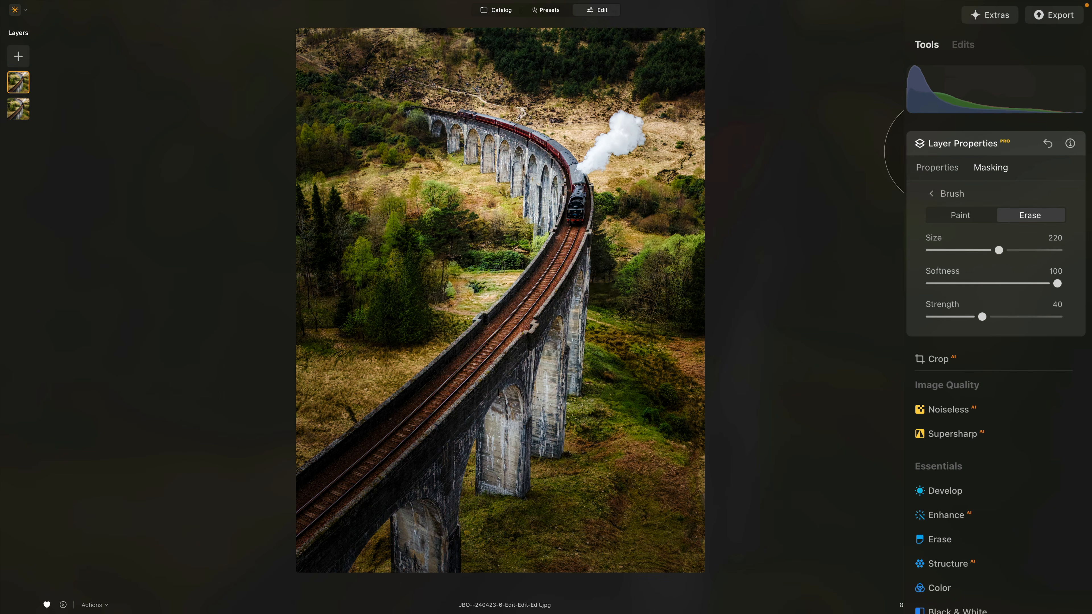
Step: Review the blend modes available for the duplicated viaduct layer without changing the current one
left_click(939, 168)
left_click(994, 227)
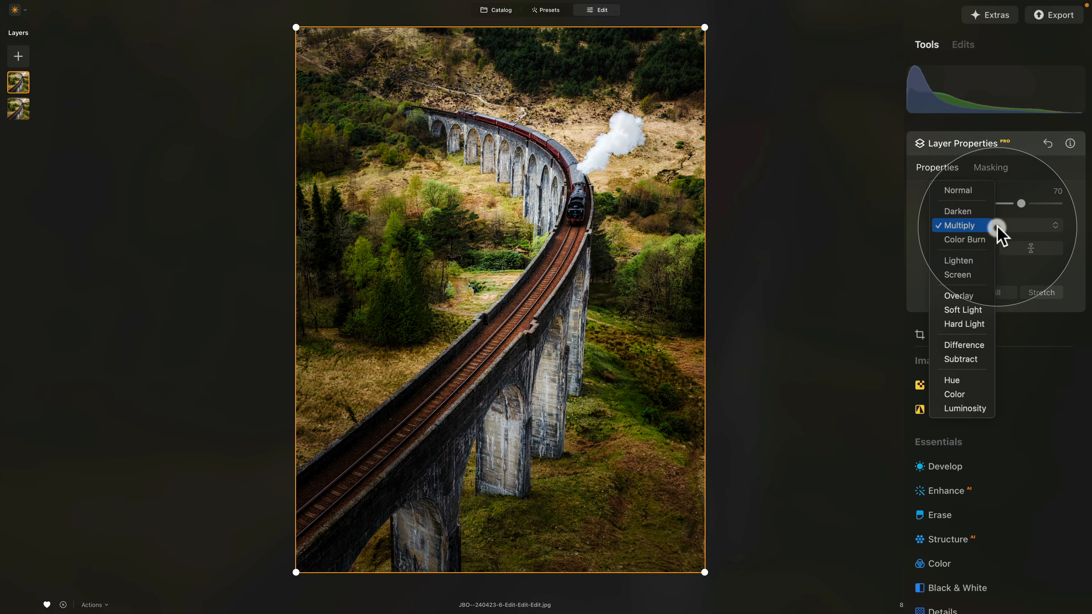
left_click(1048, 234)
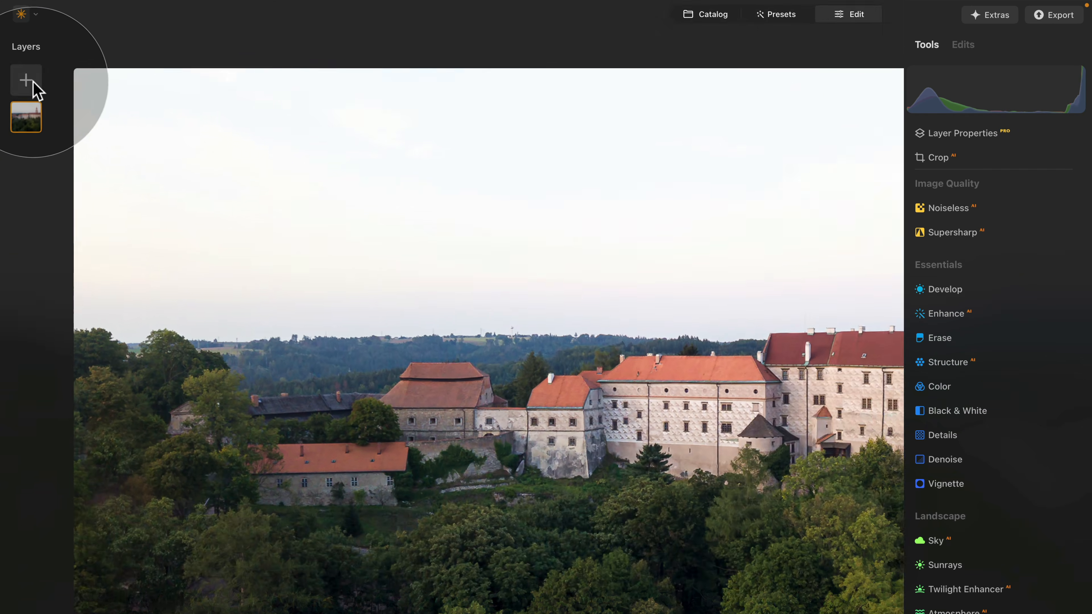
Step: Add the blue cloudy sky image as a layer over the castle photo, enlarging and raising it to span the sky down to the horizon
left_click(19, 56)
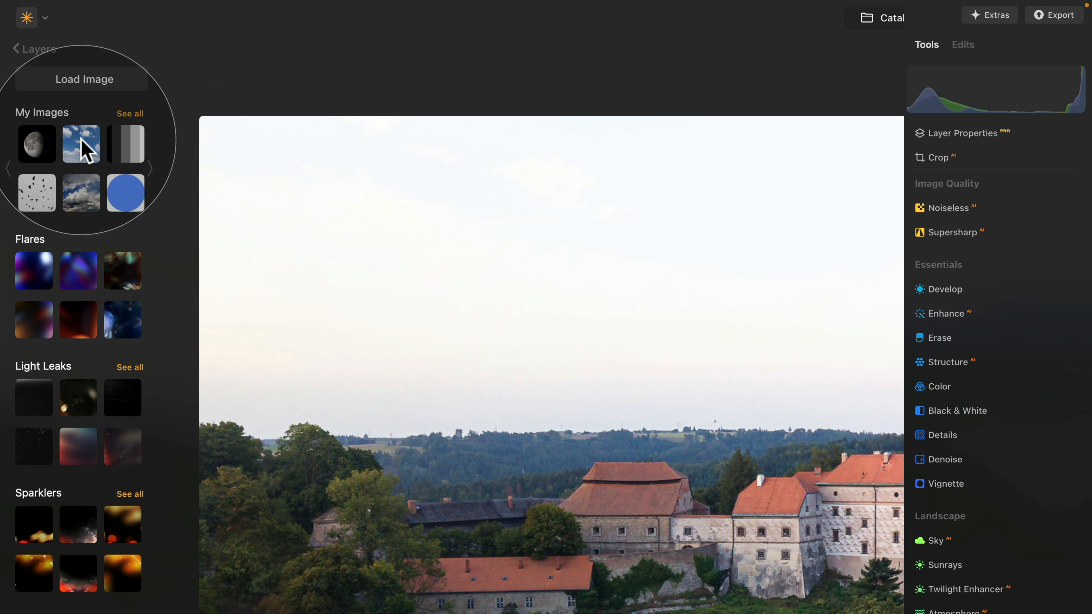
left_click(85, 155)
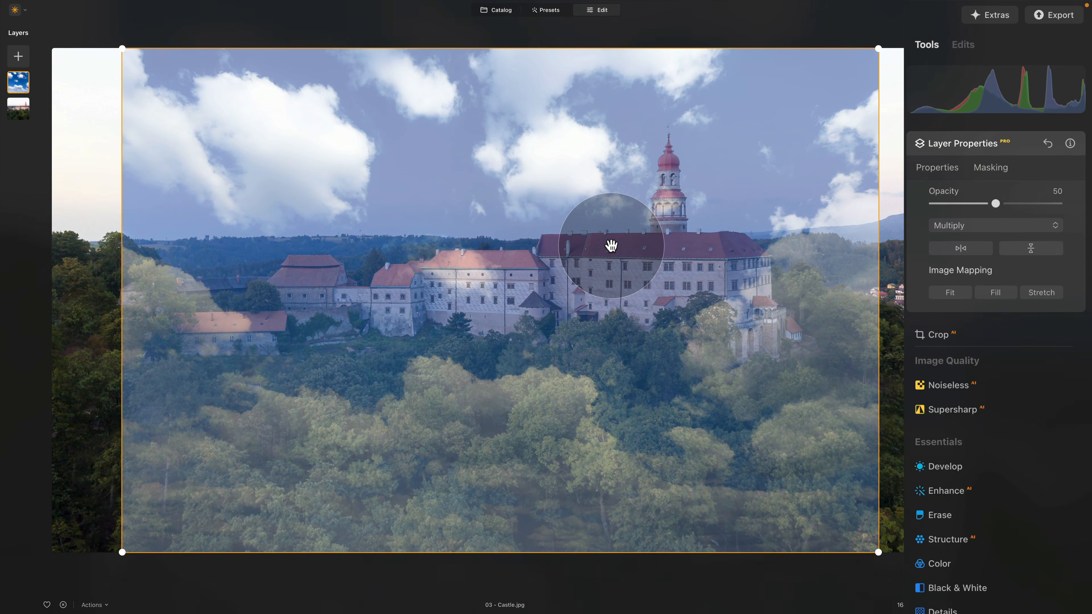
left_click_drag(585, 322, 534, 180)
left_click_drag(812, 257, 903, 352)
left_click_drag(62, 344, 38, 374)
left_click_drag(386, 335, 401, 194)
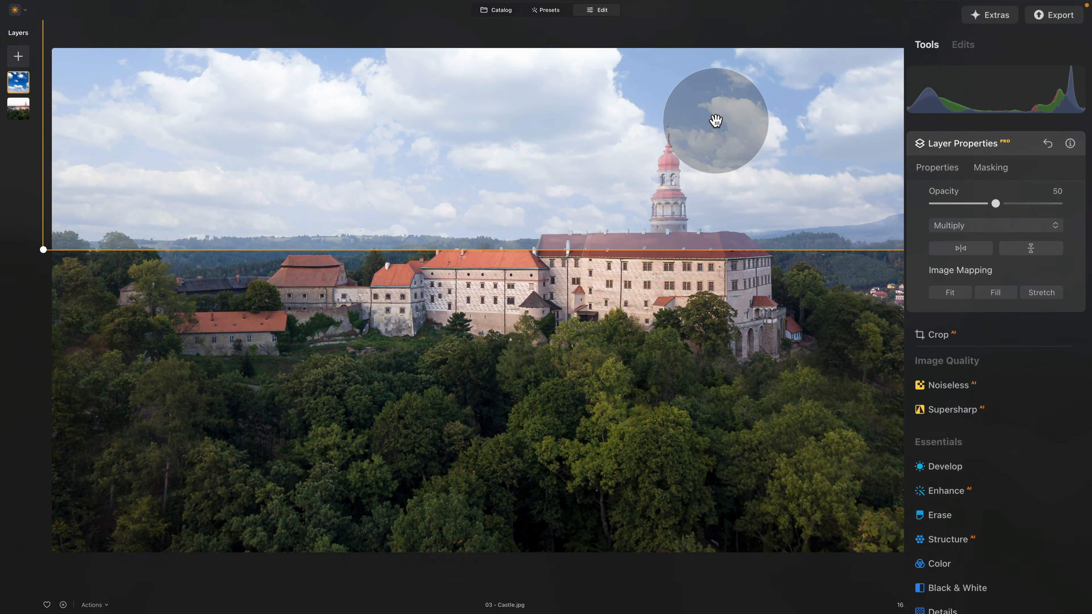
Step: Set the sky layer to 100 opacity in Multiply mode and shift it slightly down over the hills
double_click(997, 205)
left_click(988, 233)
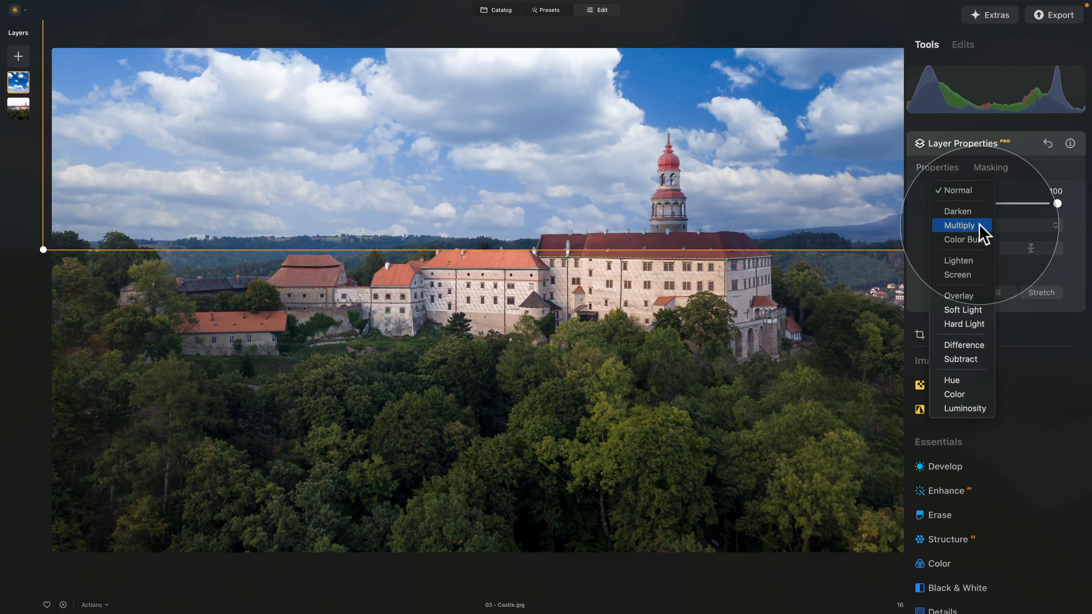
left_click(981, 224)
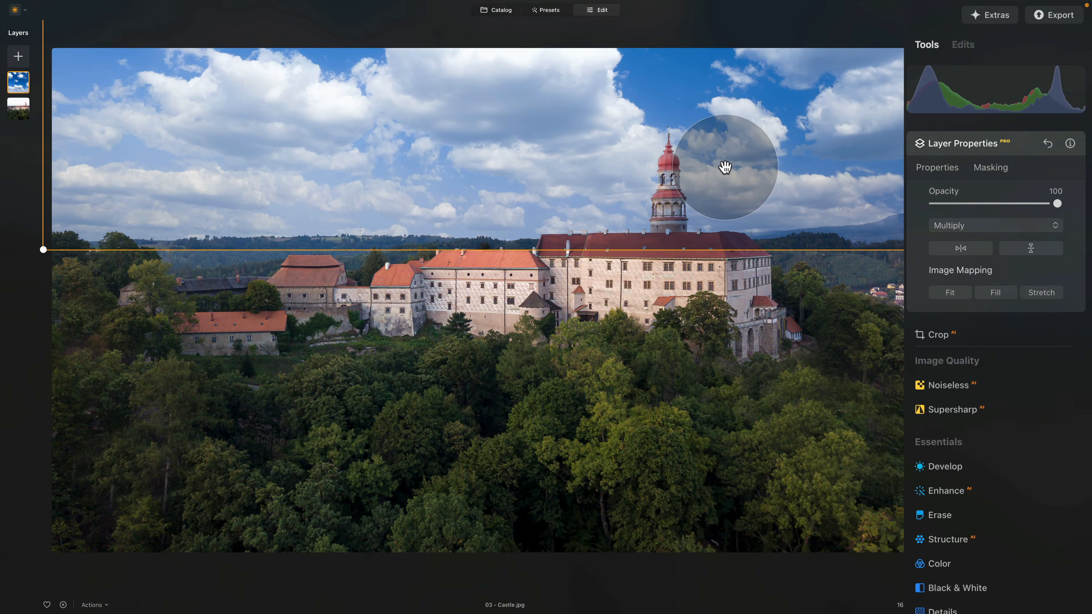
left_click_drag(726, 169, 725, 175)
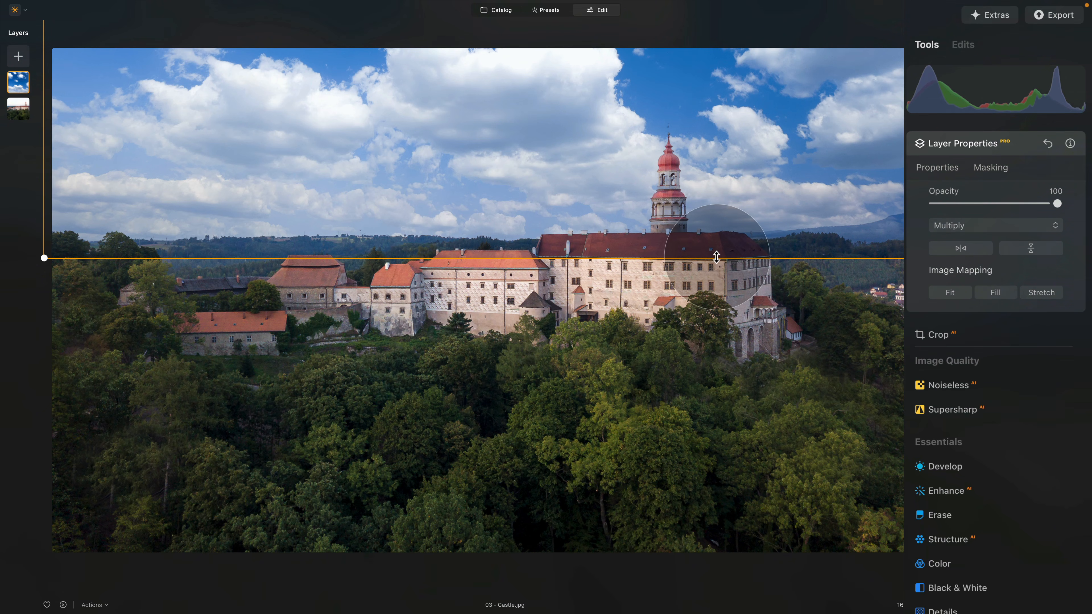
key("Escape")
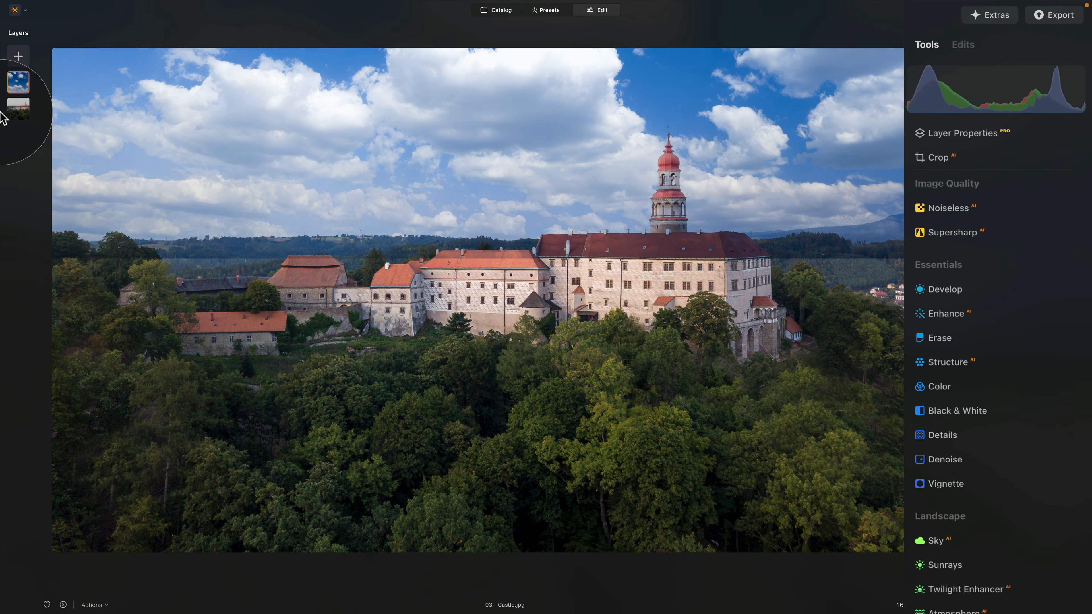
Step: Set up an erasing mask brush for the sky layer with size 101 and strength 60
left_click(975, 130)
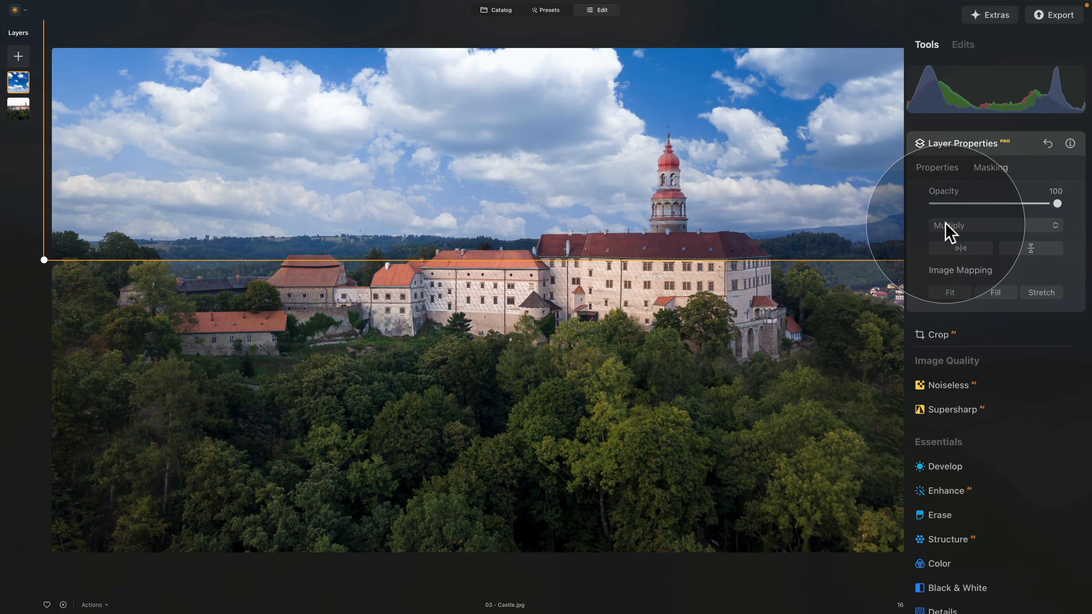
left_click(990, 169)
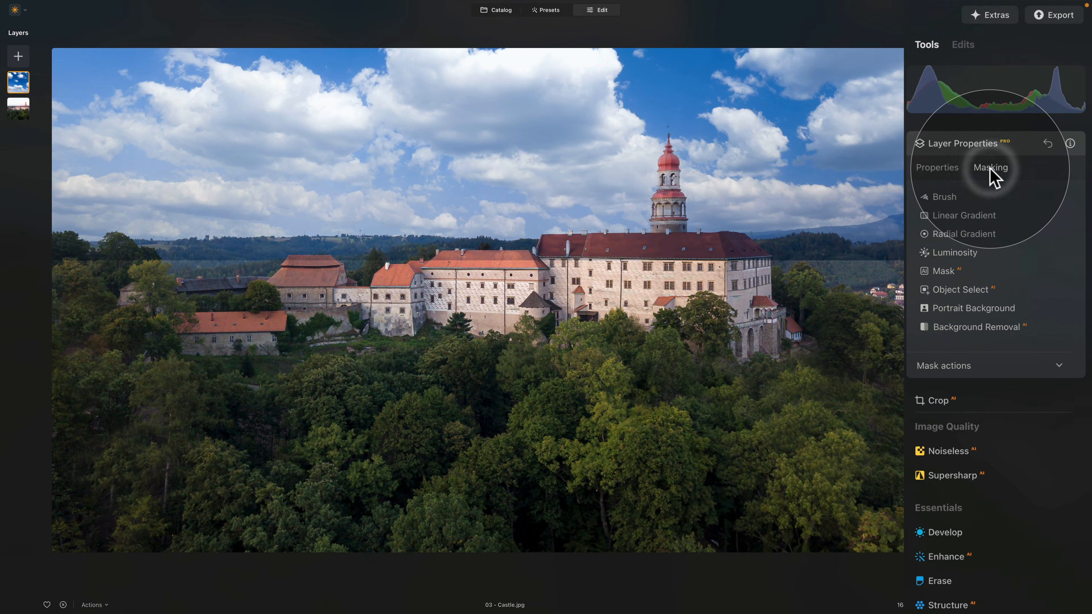
left_click(940, 200)
left_click(1039, 218)
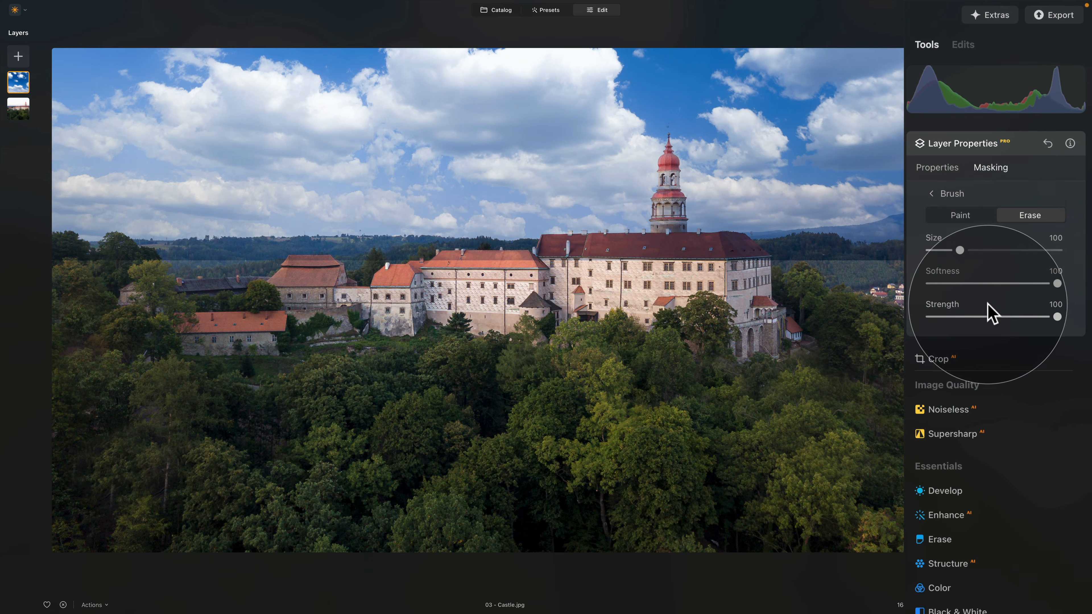
left_click(1001, 316)
left_click_drag(995, 317, 1003, 317)
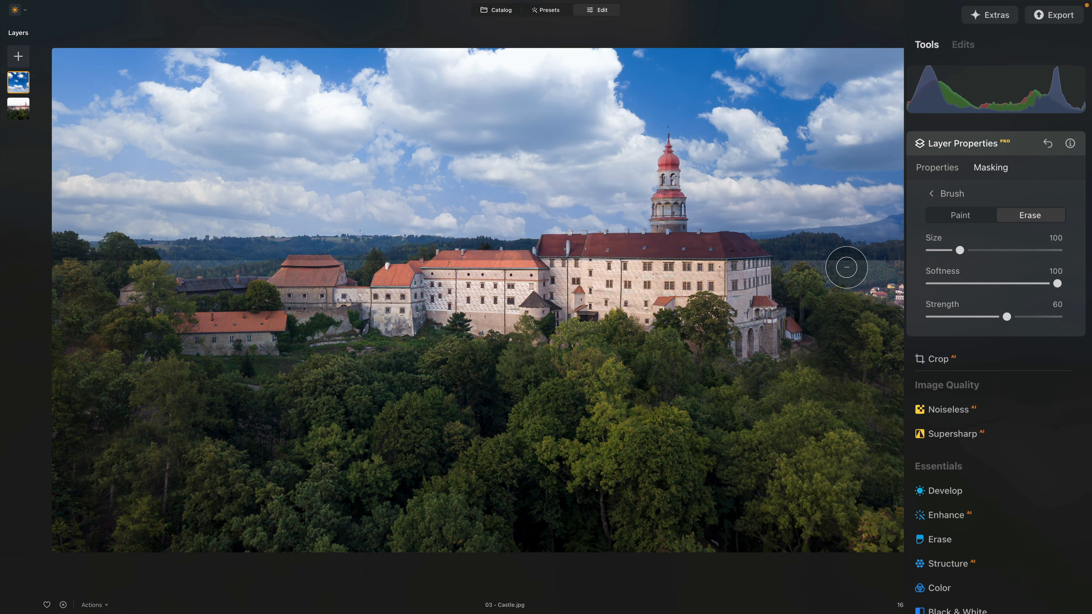
left_click_drag(959, 250, 961, 251)
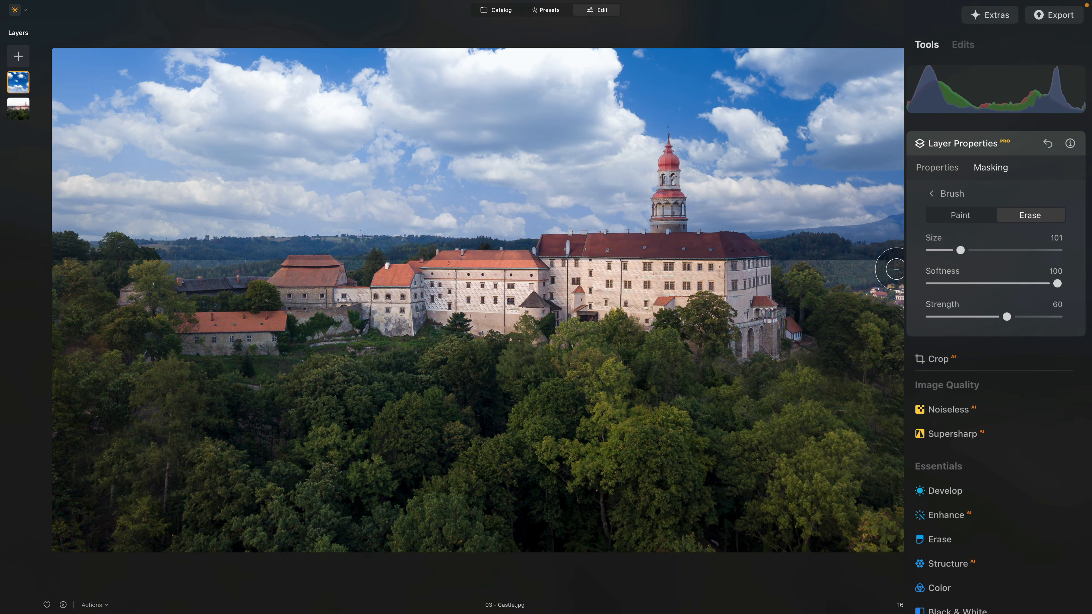
Step: Erase the sky layer's hard lower edge over the hills beside the castle and across to the trees on the far left
left_click_drag(780, 268, 889, 263)
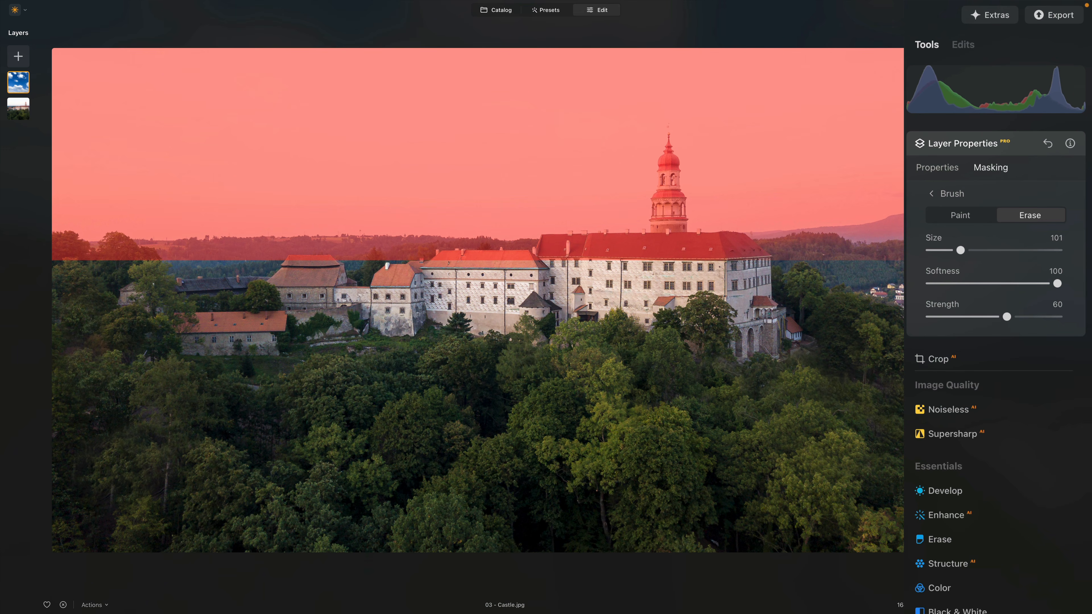
mouse_move(876, 270)
left_mouse_down()
mouse_move(834, 259)
mouse_move(871, 260)
mouse_move(851, 271)
mouse_move(747, 267)
mouse_move(727, 277)
mouse_move(793, 272)
mouse_move(852, 303)
left_mouse_up()
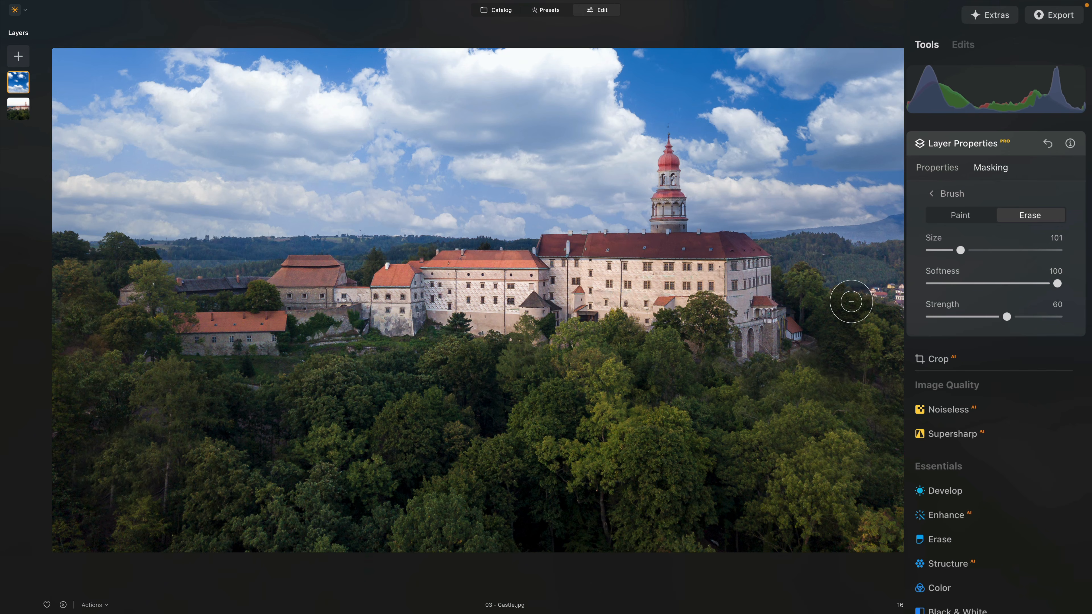
left_click_drag(744, 275, 101, 266)
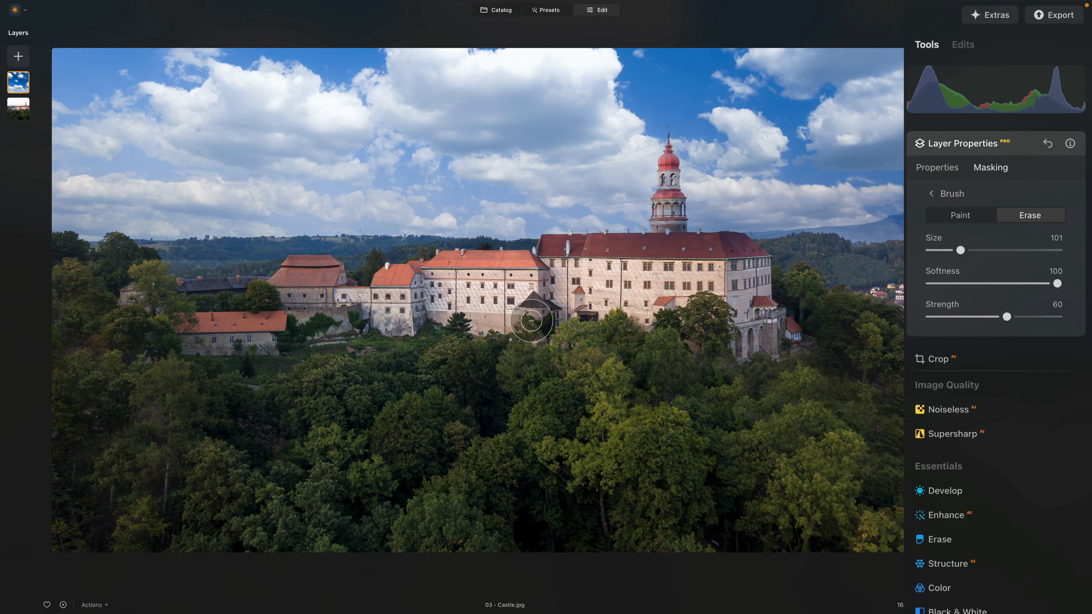
Step: Erase the remaining sky layer edge along the castle walls and left-hand treeline using brush size 76 and strength 80
left_click_drag(1007, 316, 1033, 319)
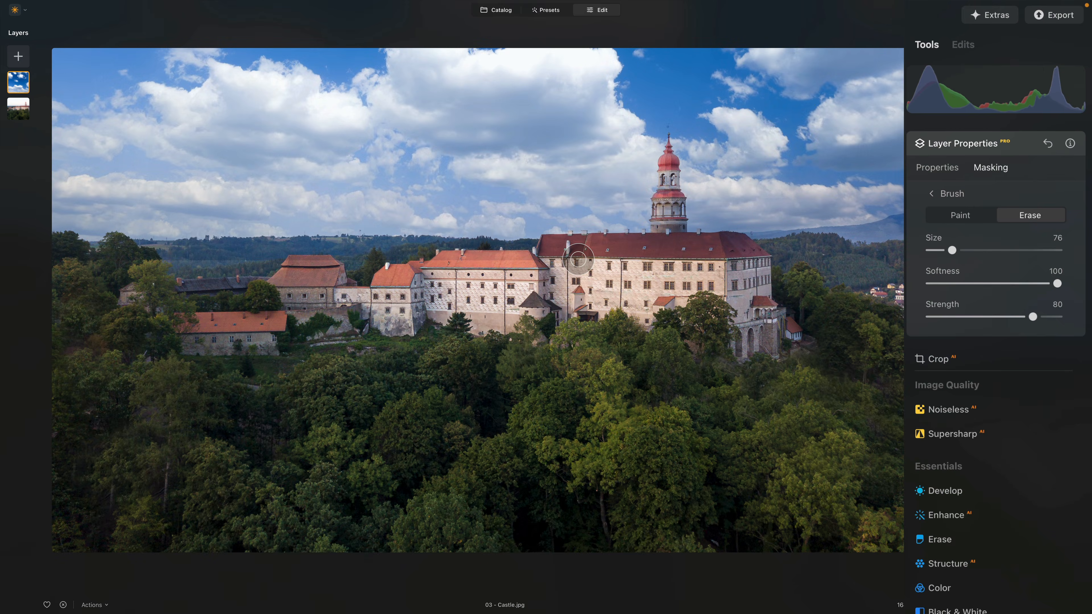
left_click_drag(578, 259, 581, 255)
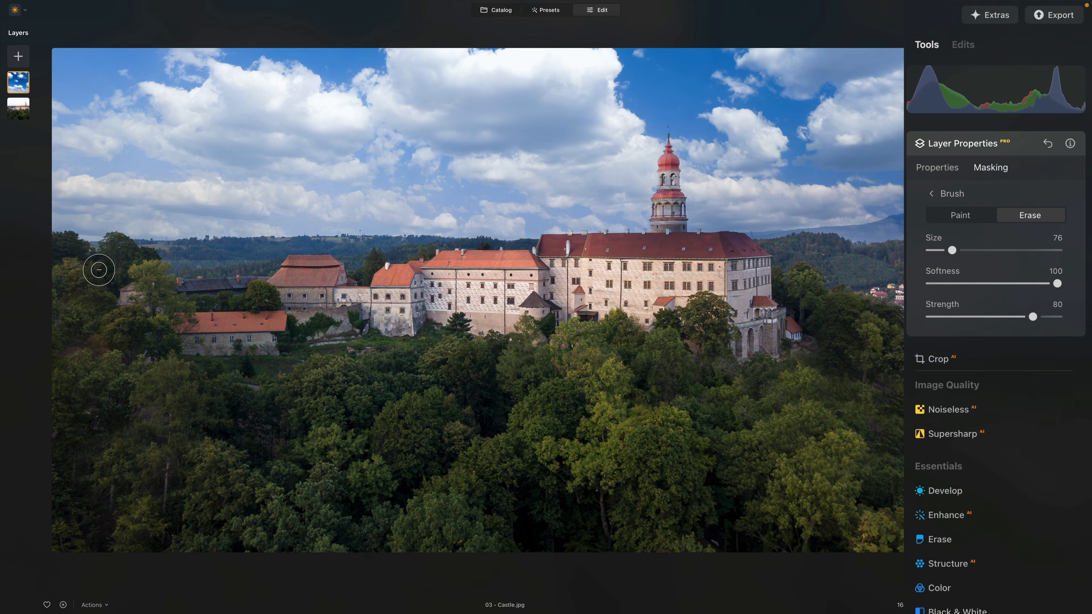
left_click(57, 261)
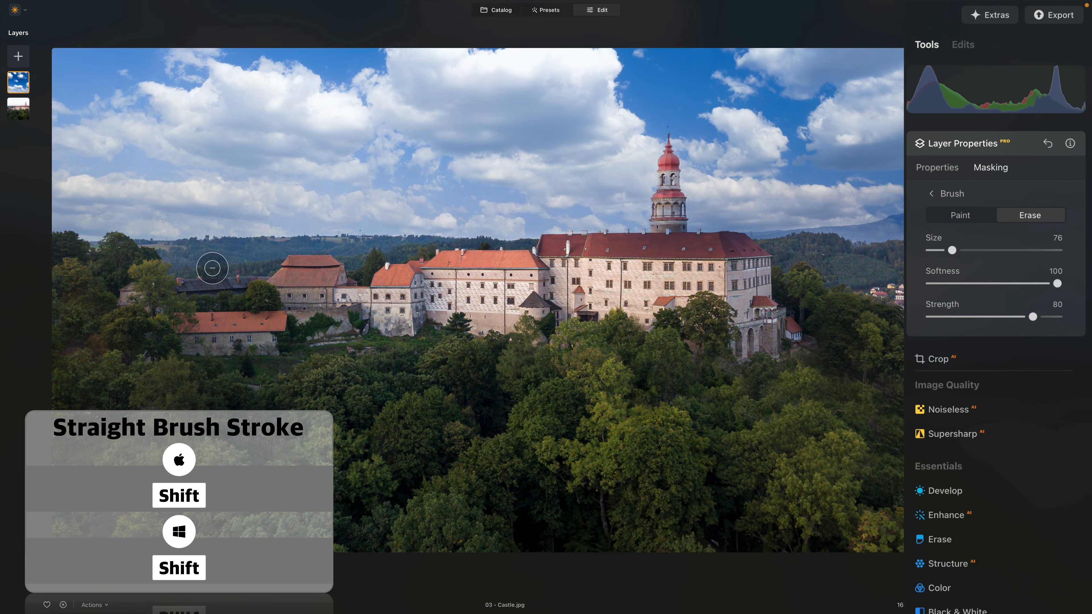
mouse_move(254, 270)
left_mouse_down()
mouse_move(688, 292)
mouse_move(736, 361)
left_mouse_up()
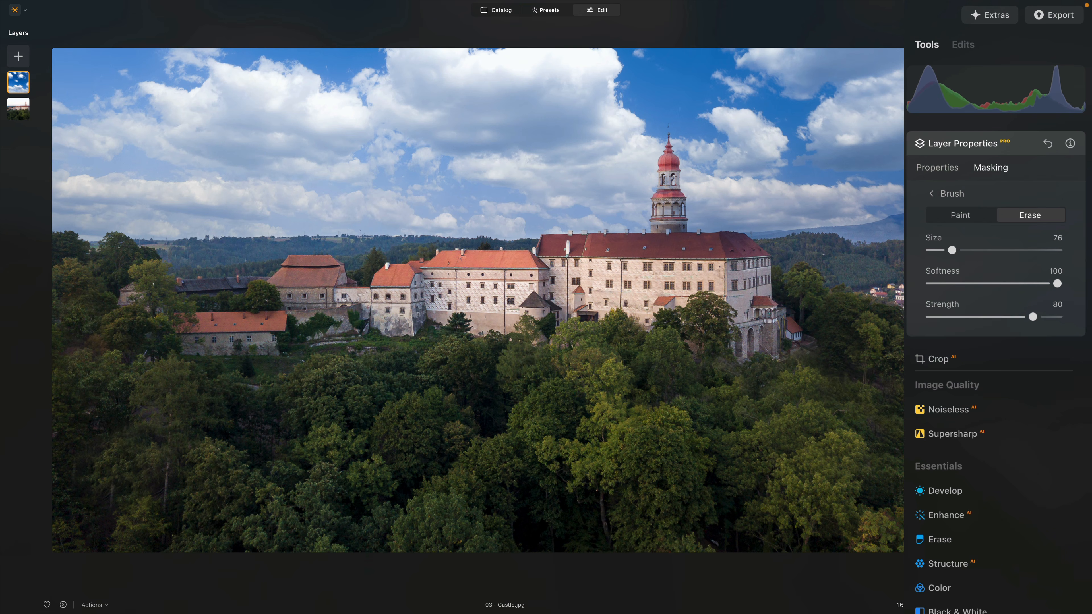
Step: Lightly erase the sky layer from the castle tower's dome and walls using brush size 76 and strength 31
left_click(971, 317)
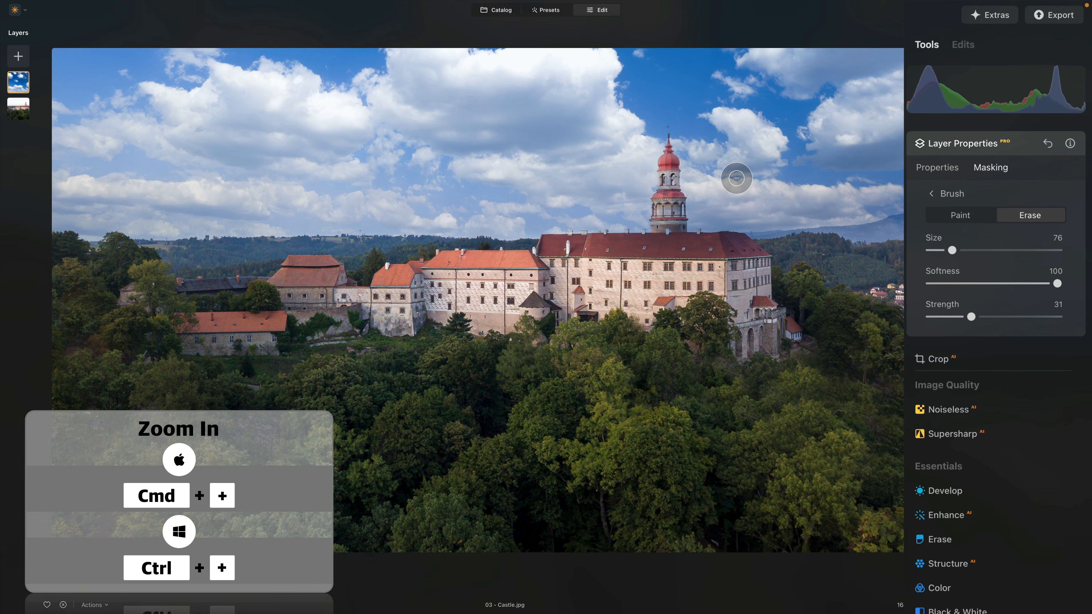
key("super+plus")
key("super+plus")
key("super+plus")
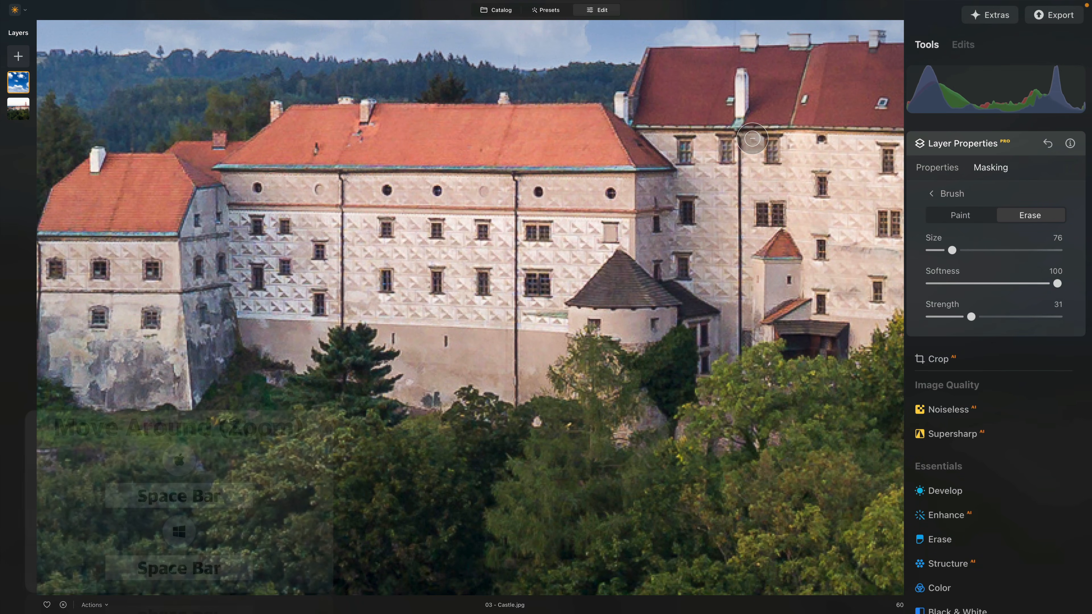
left_click_drag(817, 113, 503, 244)
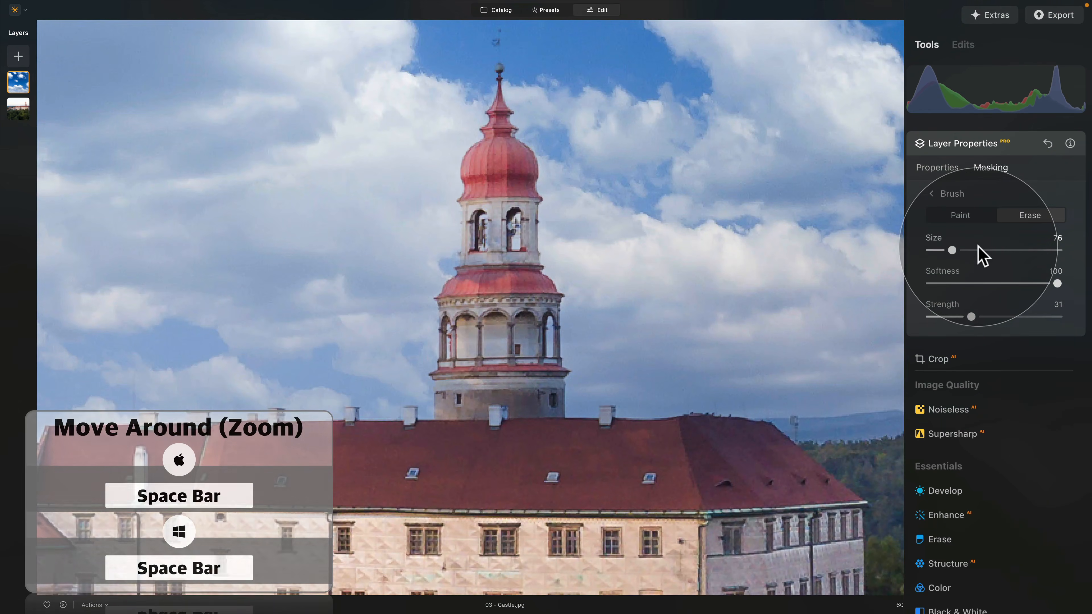
mouse_move(497, 173)
left_mouse_down()
mouse_move(485, 185)
mouse_move(502, 164)
mouse_move(515, 184)
mouse_move(512, 172)
left_mouse_up()
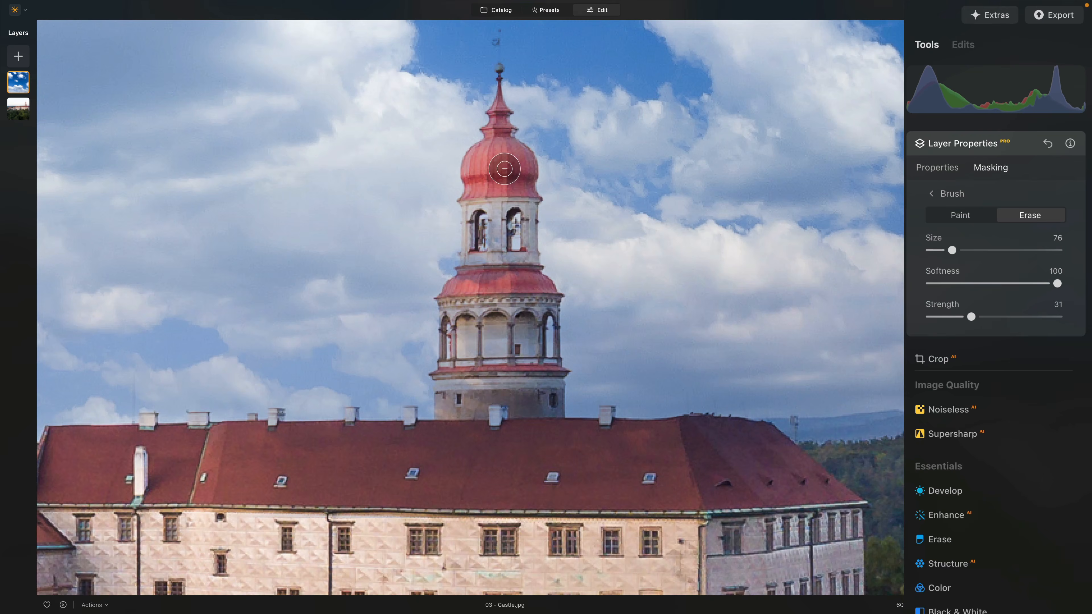
mouse_move(515, 238)
left_mouse_down()
mouse_move(498, 222)
mouse_move(494, 284)
mouse_move(469, 284)
mouse_move(518, 285)
left_mouse_up()
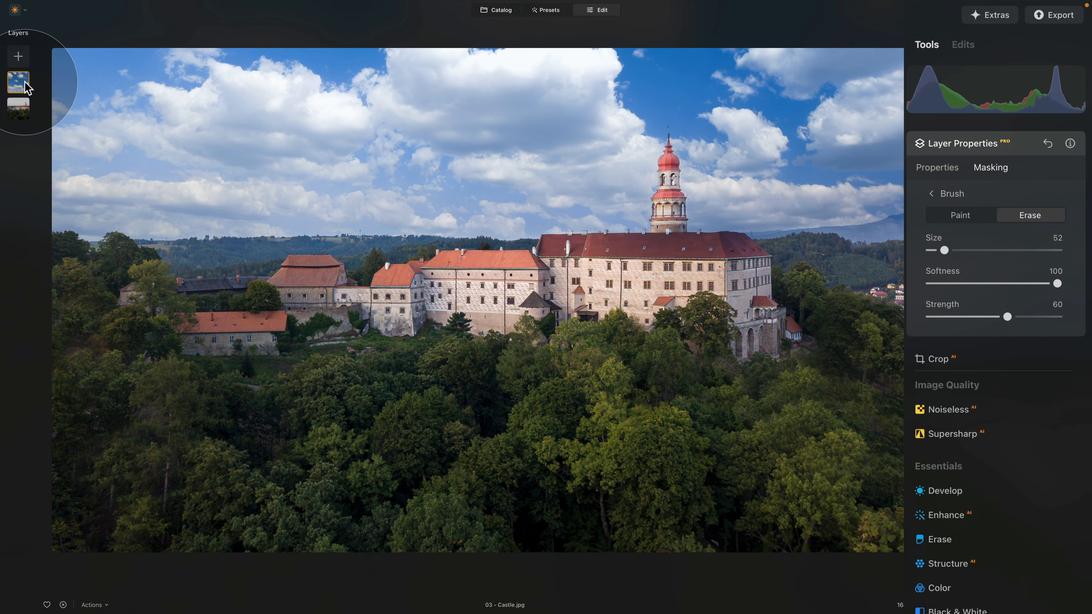
Step: Try placing the sky layer beneath the castle photo, and return it to the top of the layer stack
left_click_drag(26, 86, 19, 111)
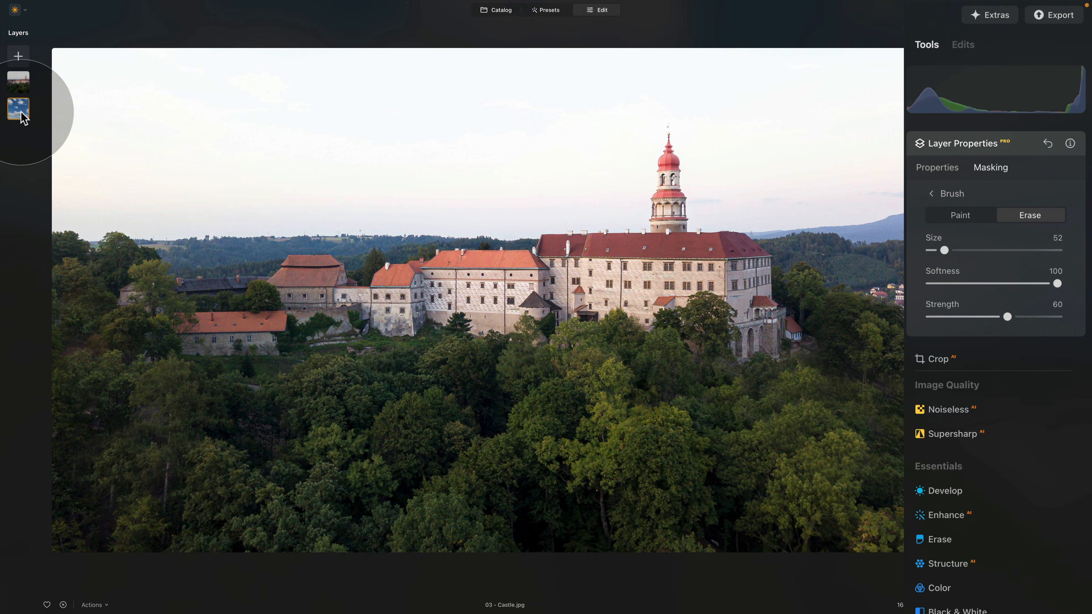
left_click_drag(20, 110, 19, 84)
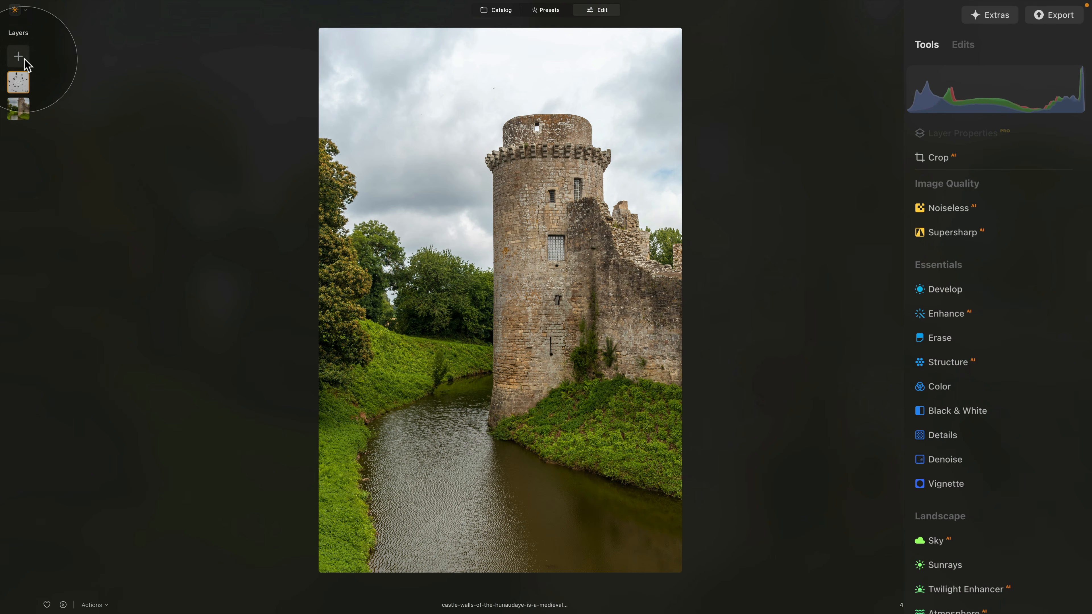
Step: Set the birds layer over the round tower photo to 100 opacity and Multiply blend mode
left_click(19, 82)
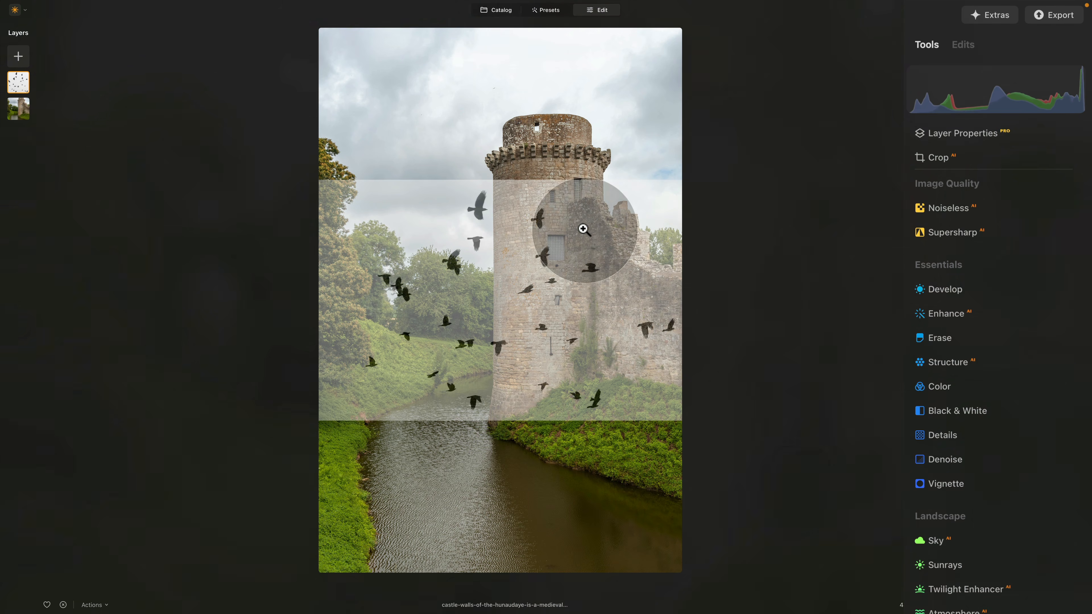
left_click(966, 139)
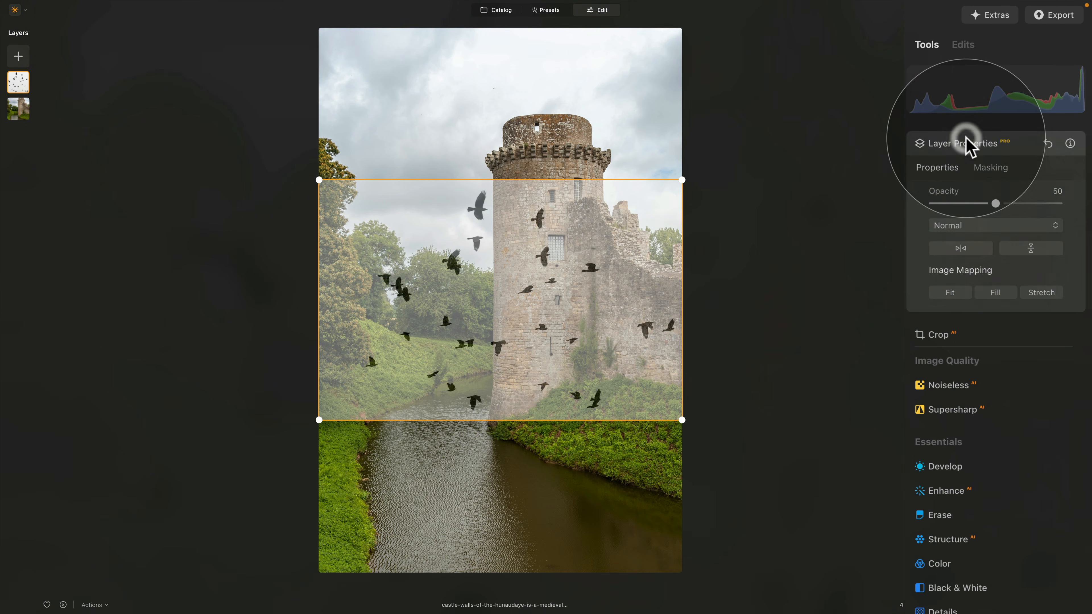
left_click_drag(1005, 205, 1058, 203)
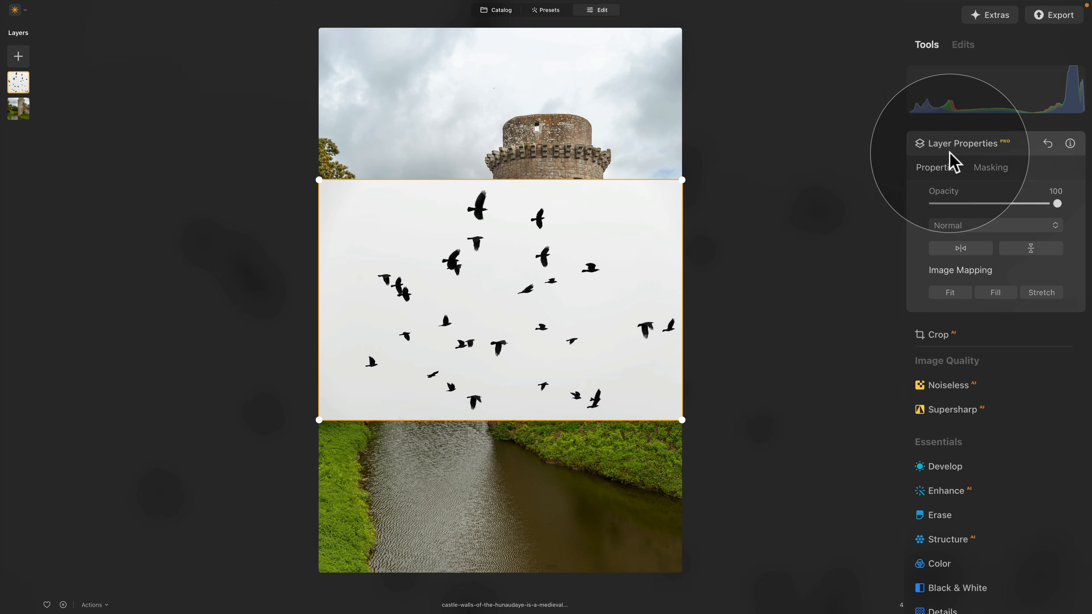
left_click(1009, 227)
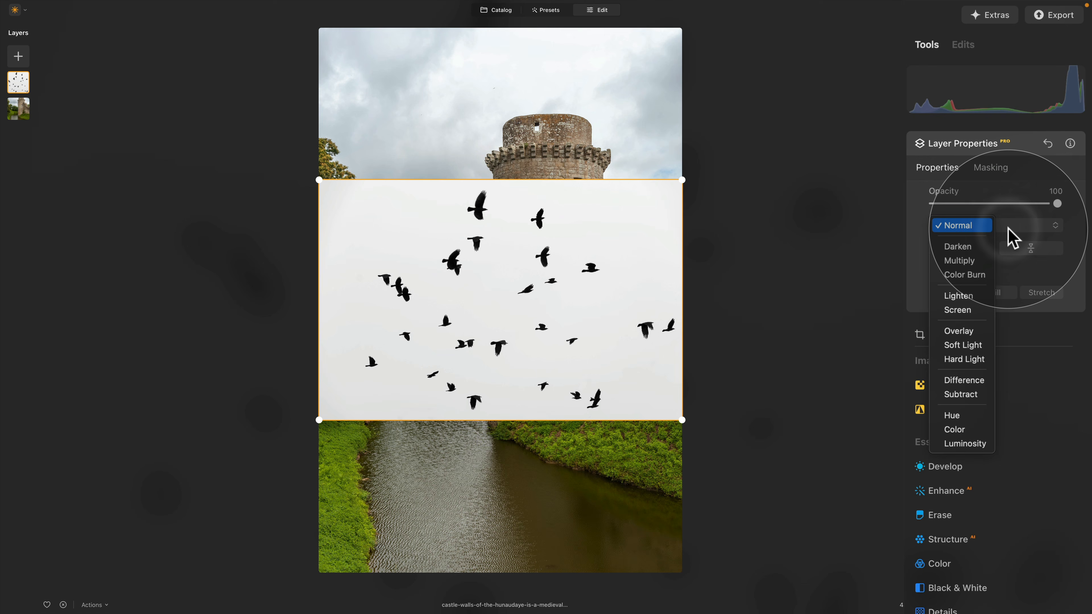
left_click(959, 260)
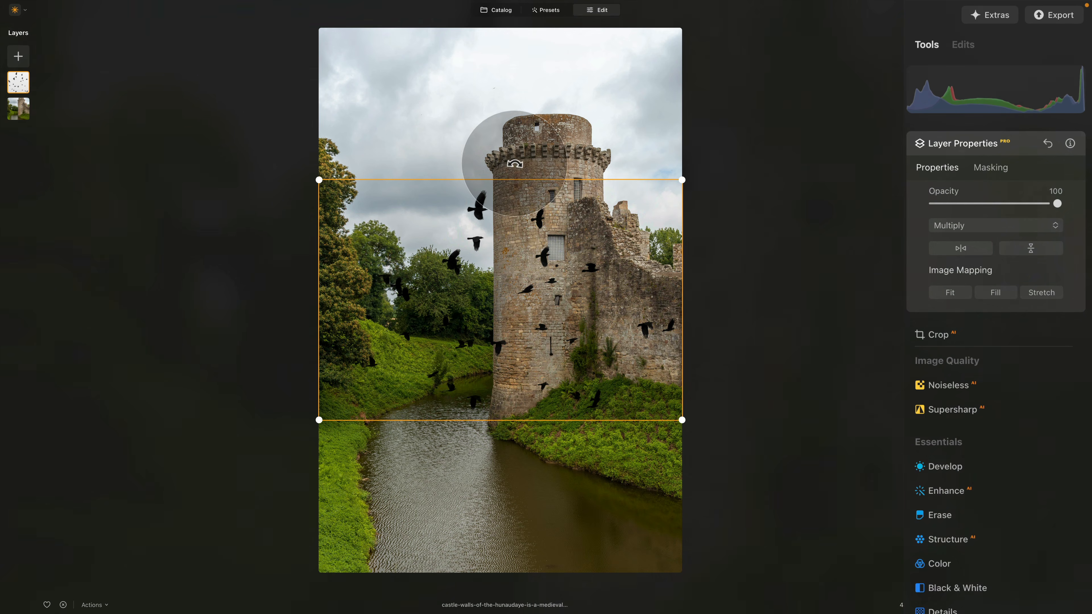
Step: Scale the birds layer down to about half its width and place it in the sky over the tower top
left_click_drag(682, 179, 525, 288)
left_click_drag(458, 366, 523, 126)
left_click_drag(600, 180, 541, 128)
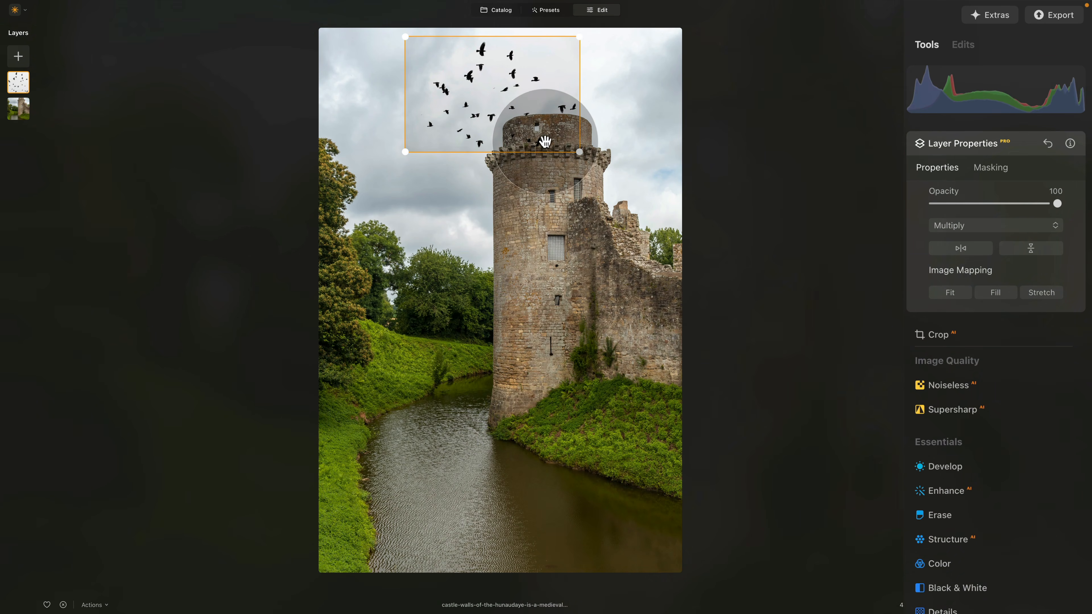
left_click_drag(554, 129, 559, 125)
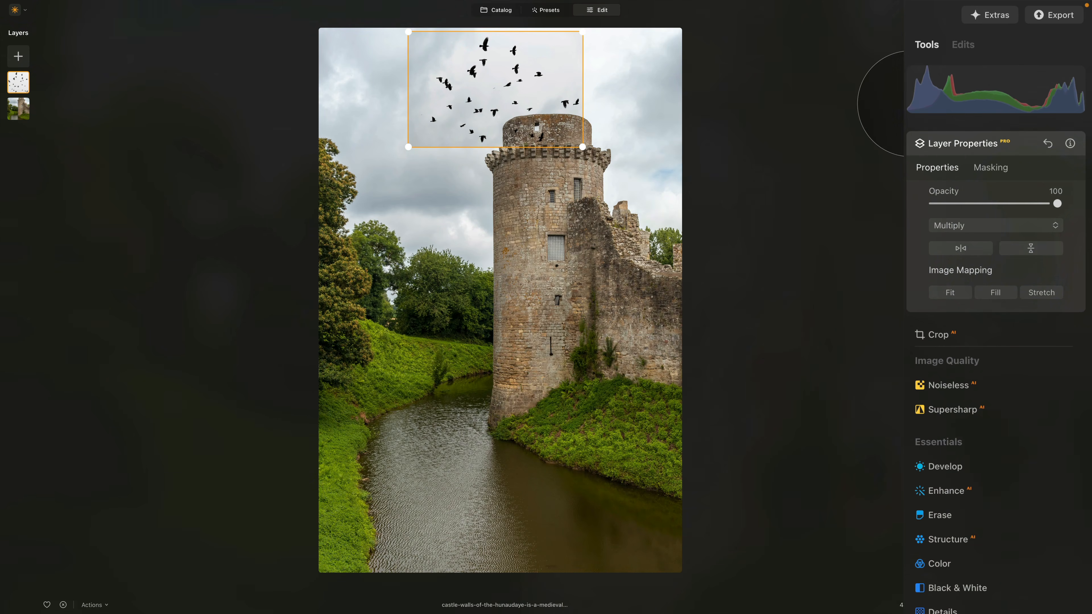
left_click(965, 148)
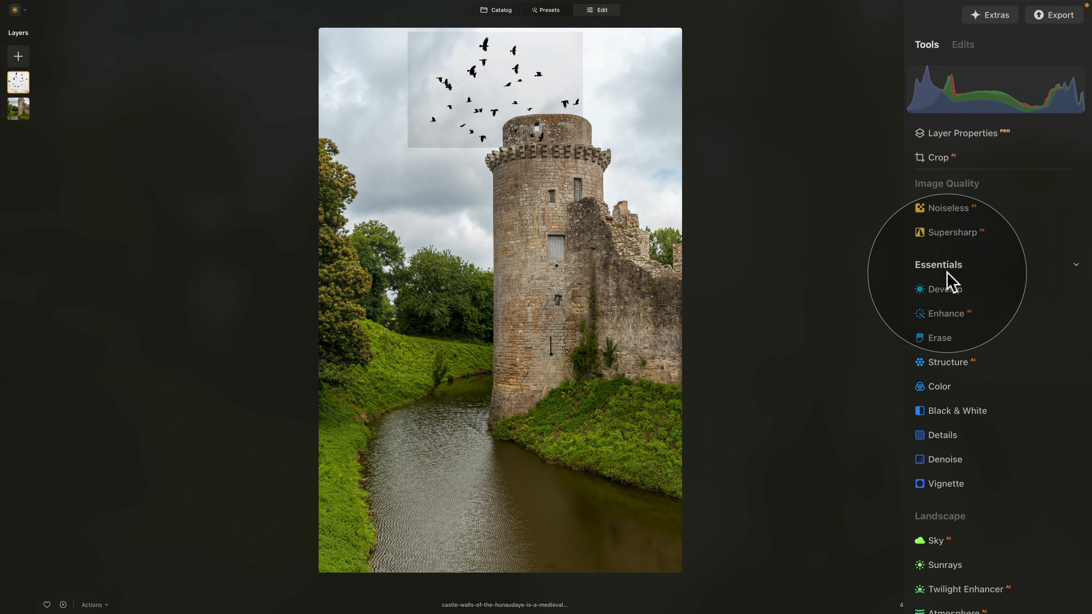
Step: Pull the white point of the birds layer's Develop curve slightly inward to blow out its grey background
left_click(953, 290)
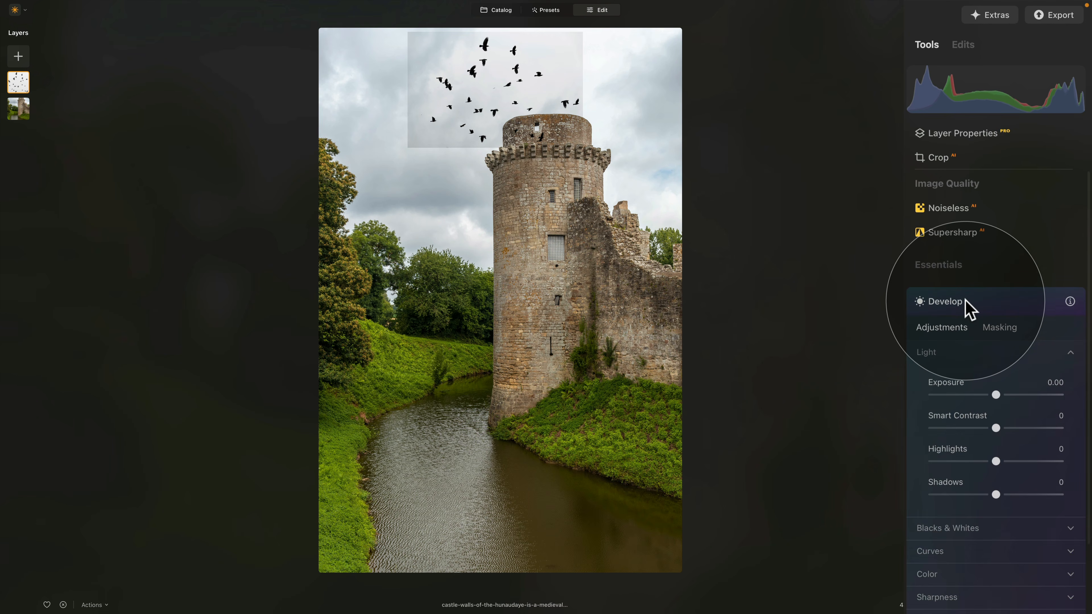
left_click(955, 352)
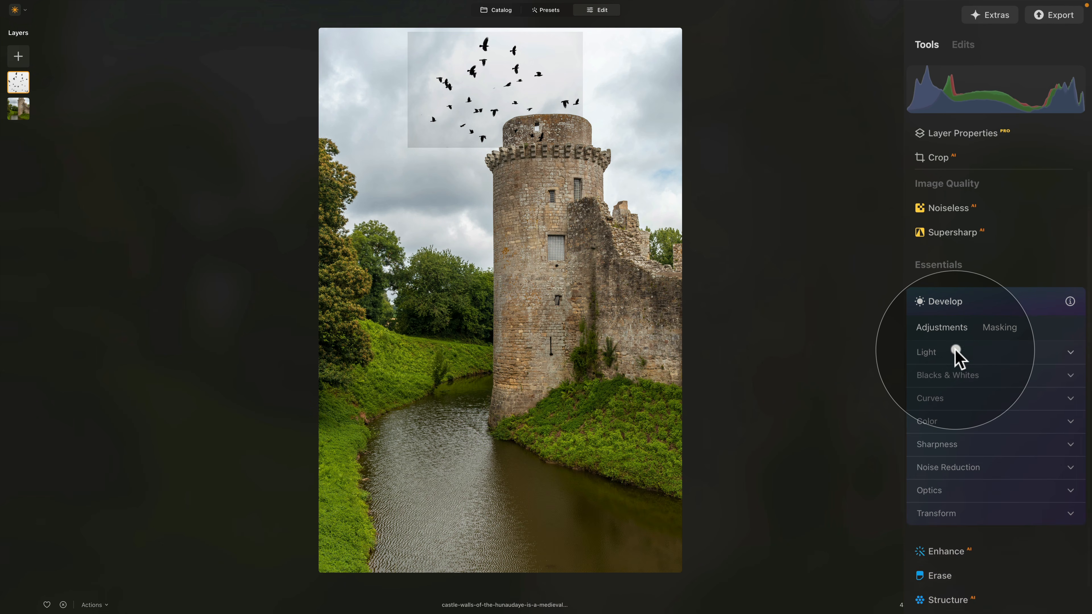
left_click(946, 402)
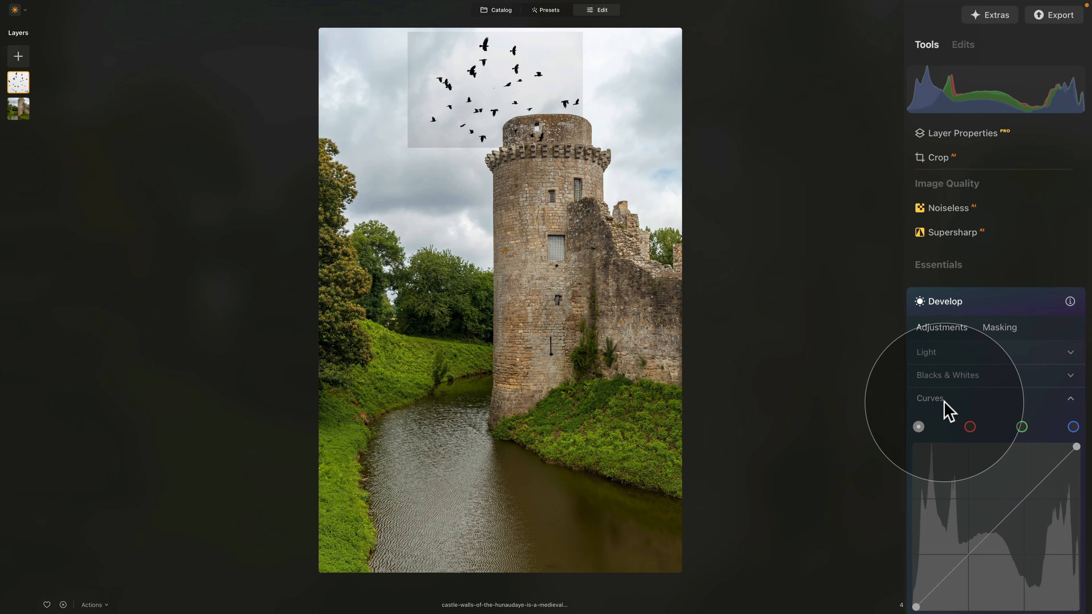
scroll(949, 353, "down", 3)
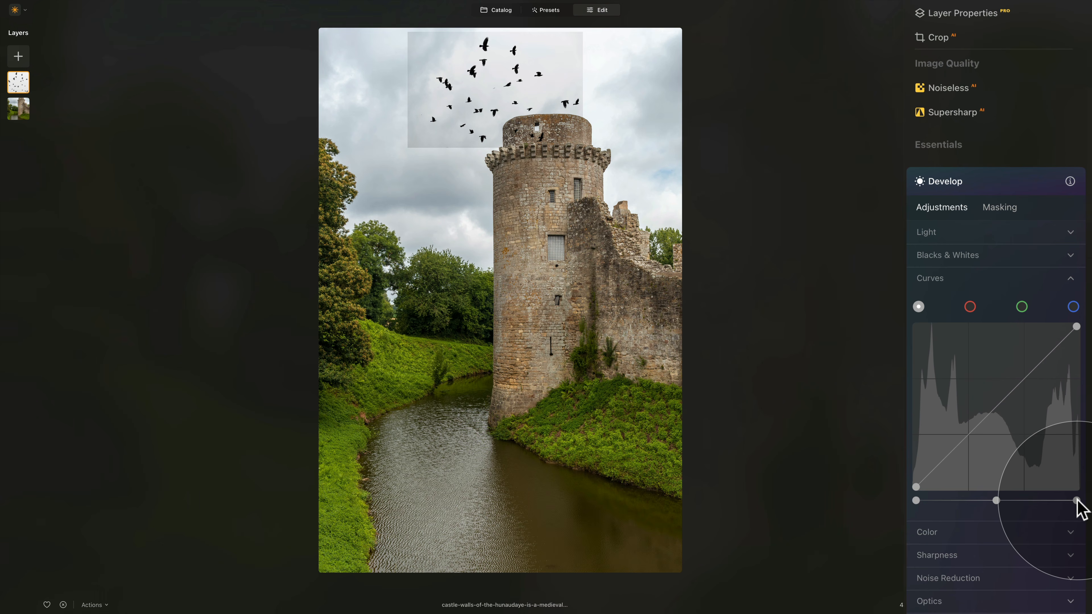
left_click_drag(1077, 499, 1058, 501)
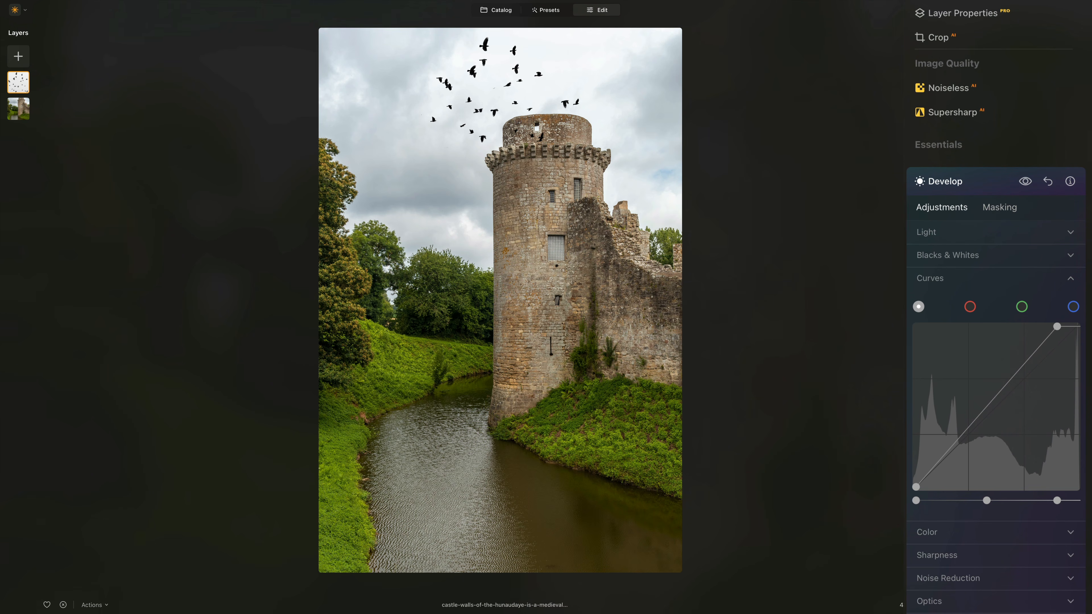
left_click_drag(1058, 500, 1059, 501)
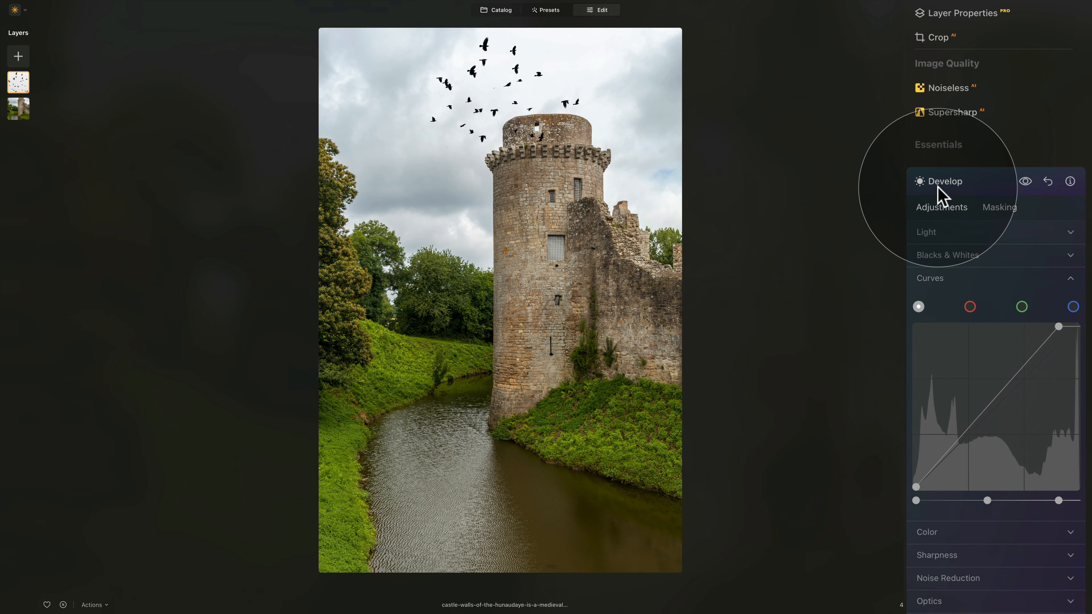
left_click(963, 180)
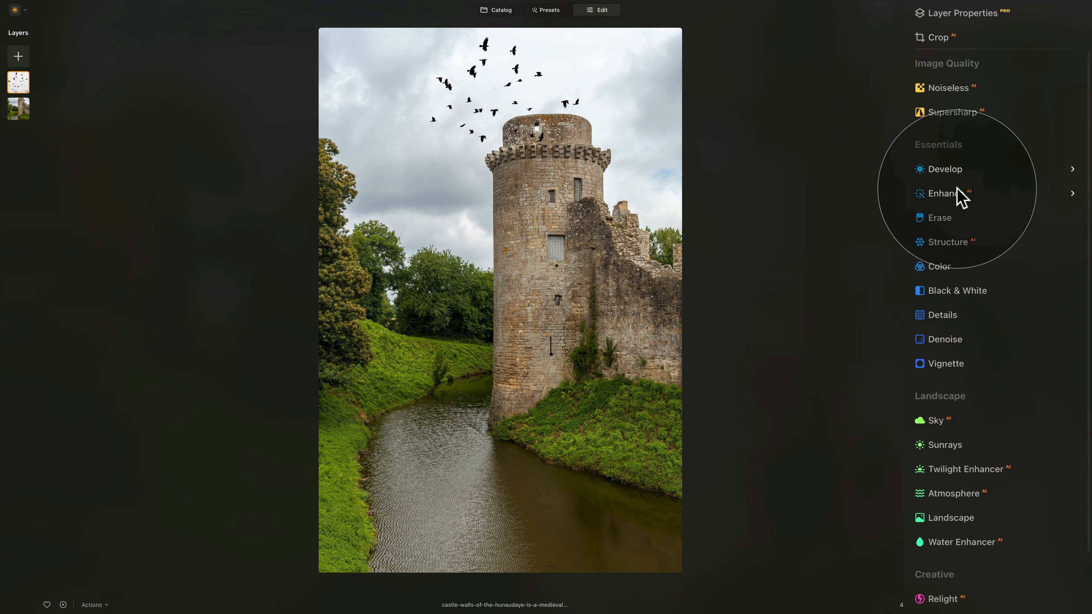
Step: Start an erasing mask brush on the birds layer for work around the tower top
scroll(971, 69, "up", 5)
left_click(963, 134)
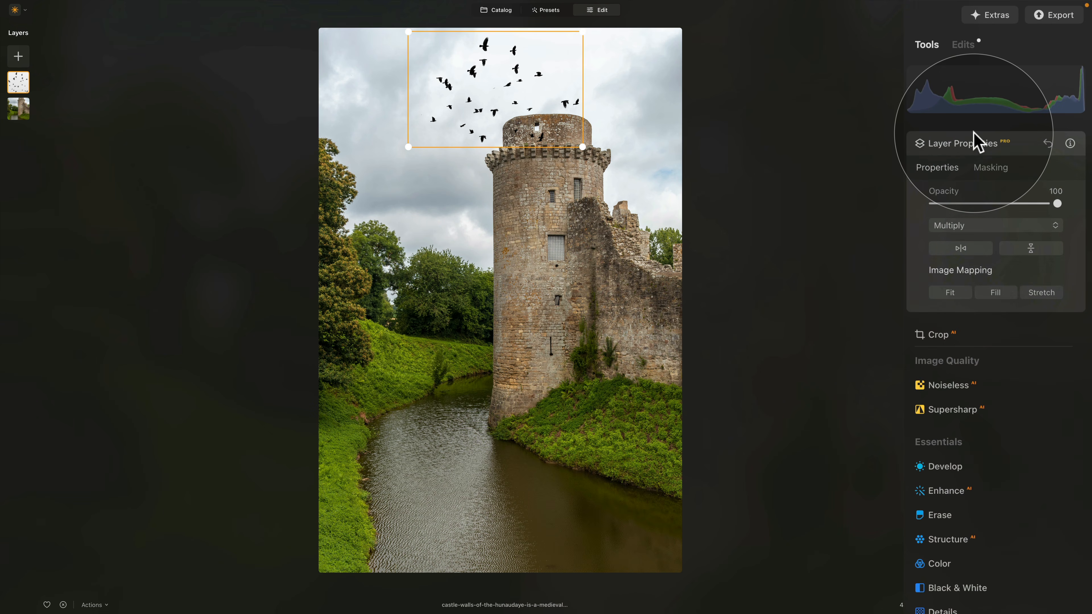
scroll(532, 90, "up", 6)
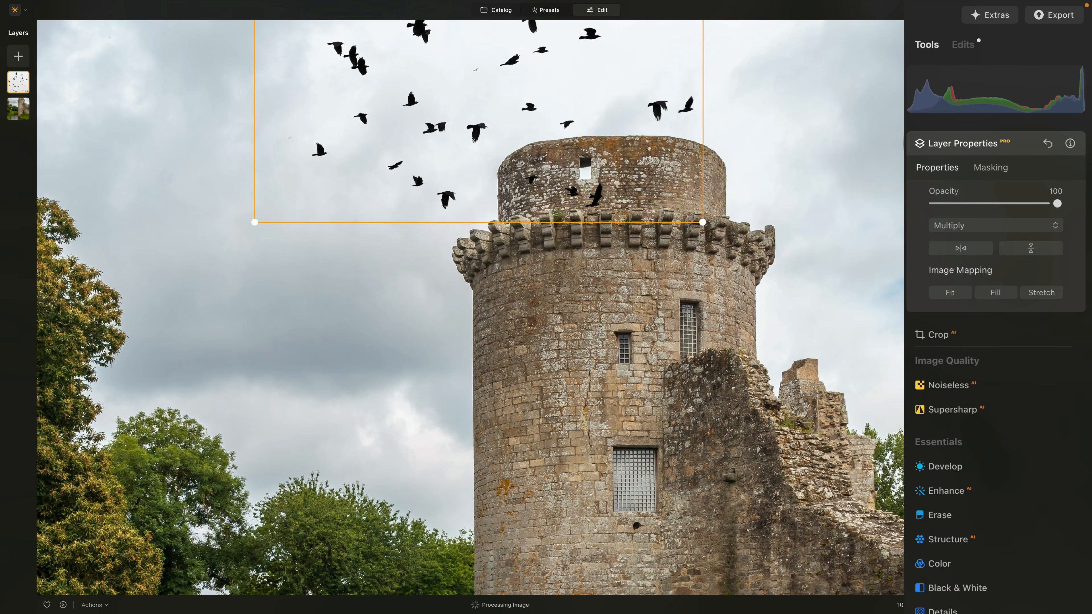
left_click(989, 169)
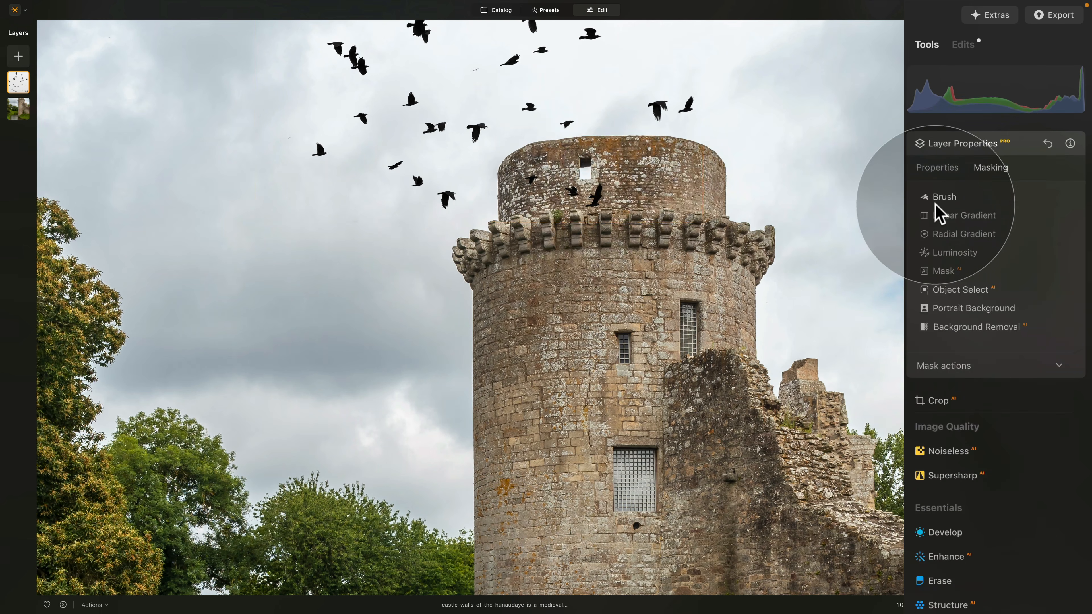
left_click(942, 194)
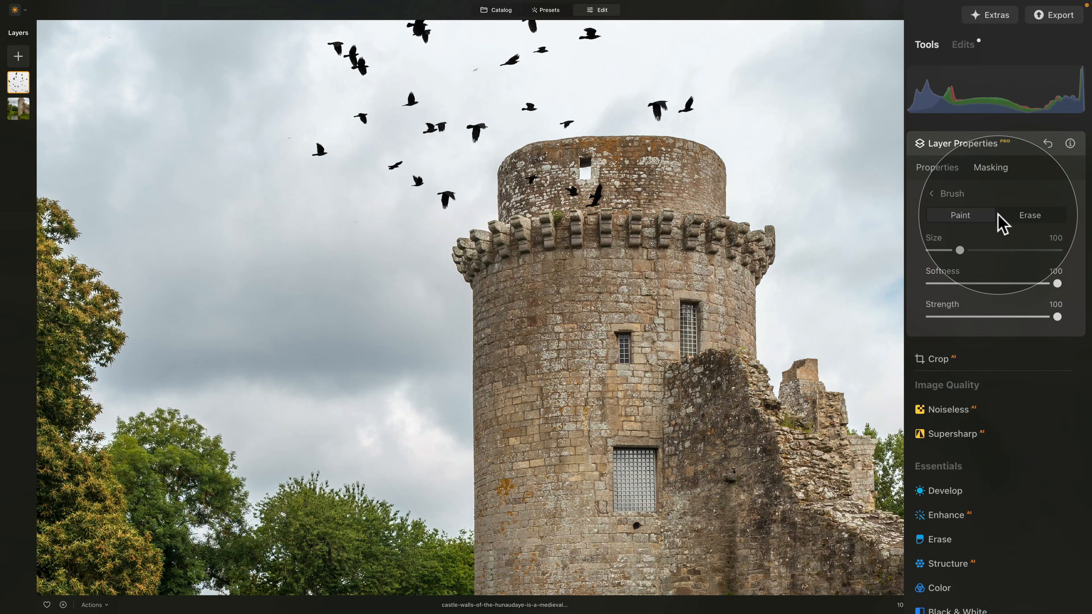
left_click(1032, 219)
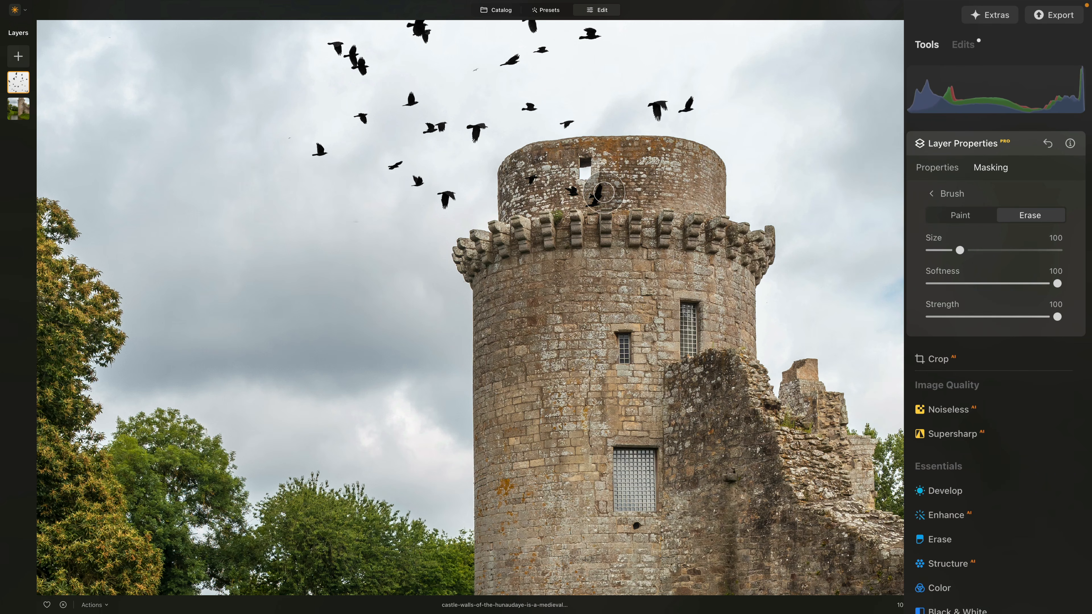
Step: Erase the birds overlapping the tower top using brush softness 20 and strength 100
left_click(980, 318)
left_click_drag(979, 317, 1068, 317)
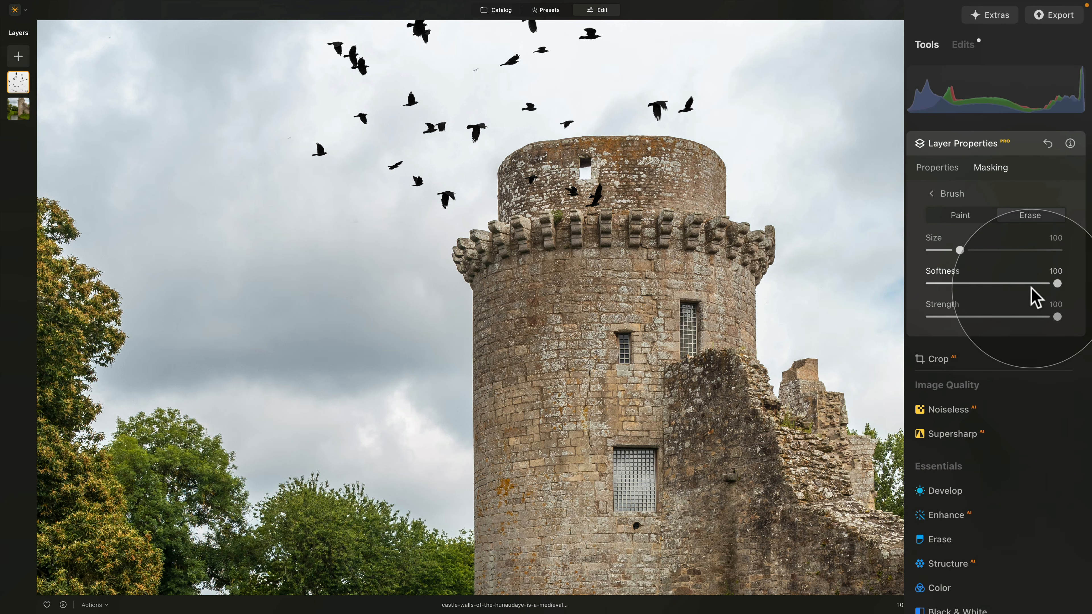
left_click_drag(1011, 283, 957, 285)
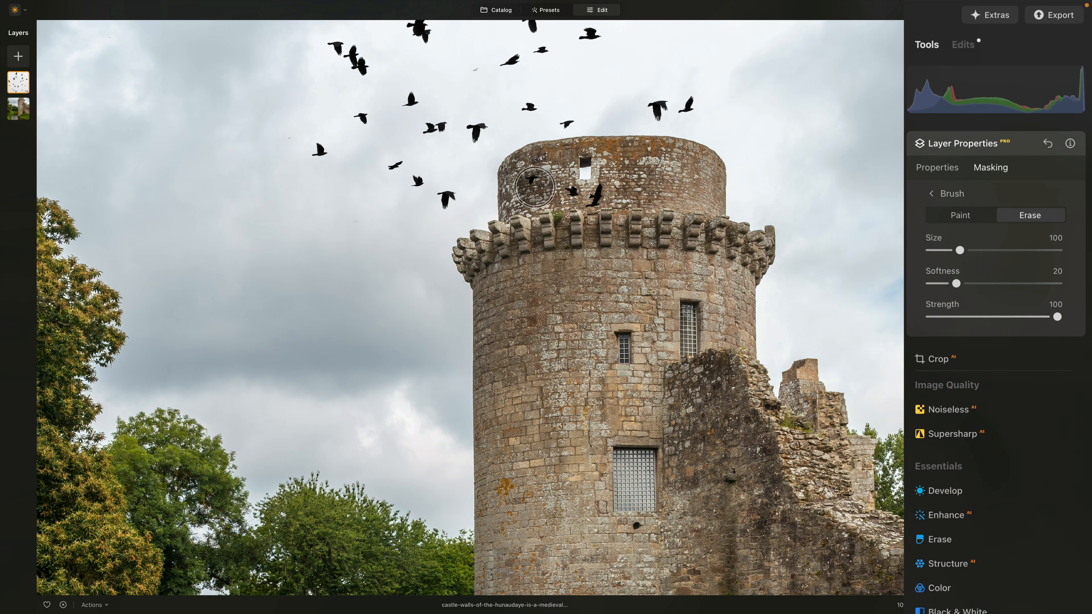
mouse_move(554, 186)
left_mouse_down()
mouse_move(602, 205)
mouse_move(513, 185)
mouse_move(577, 202)
left_mouse_up()
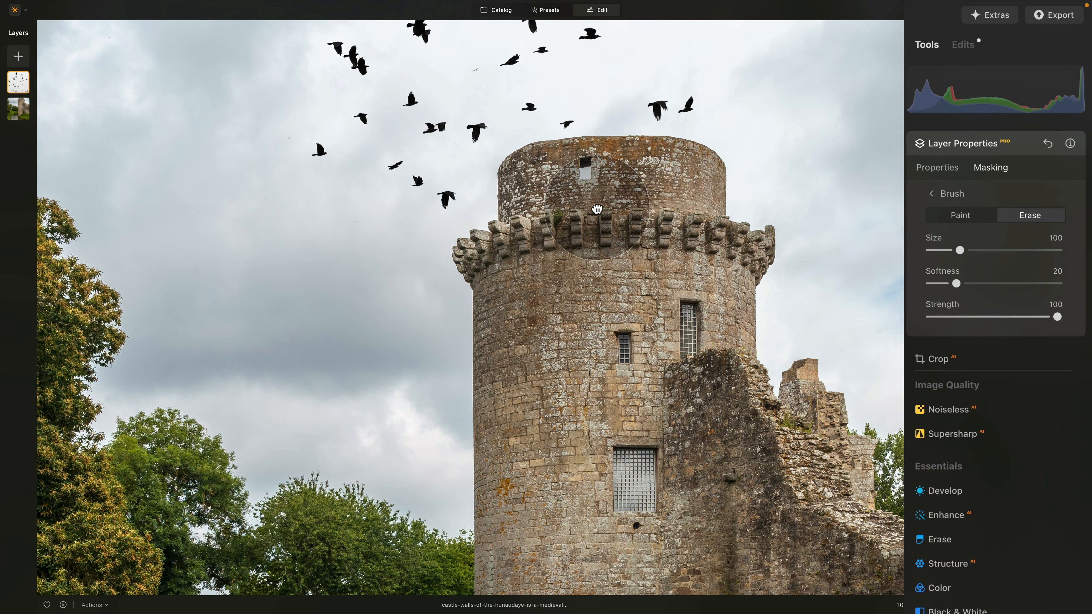
key("super+0")
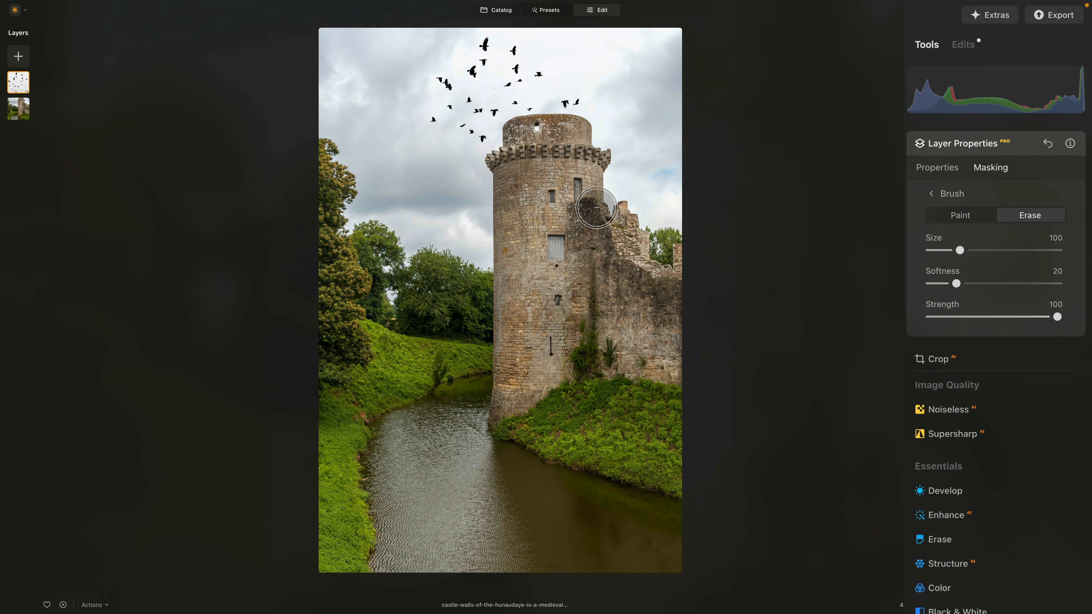
Step: Set the blend mode of the greyscale stripes layer over the lake castle photo to Screen
left_click(1006, 149)
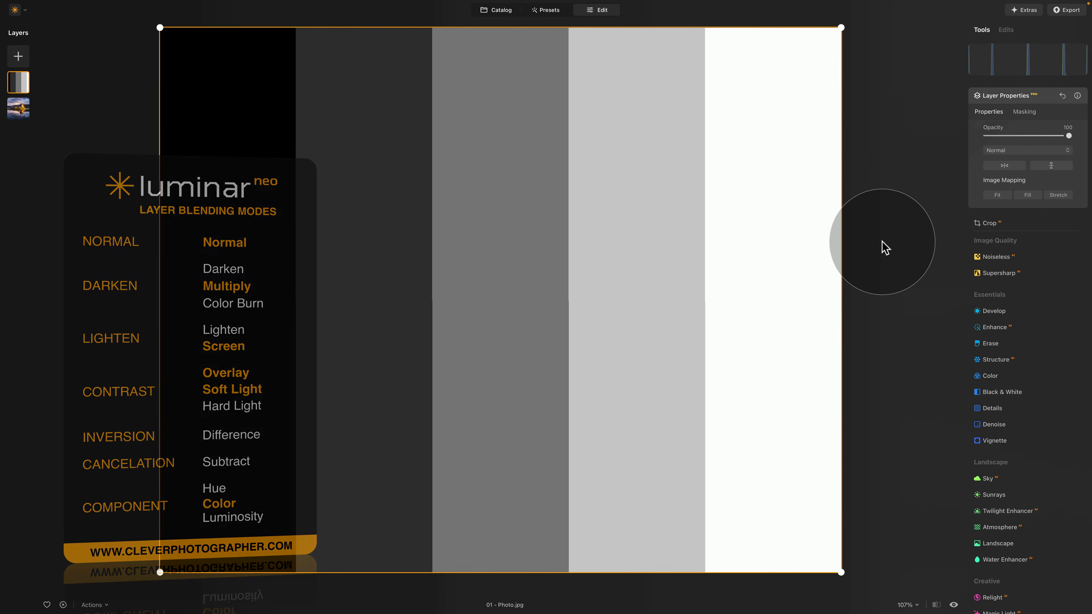
left_click(1011, 150)
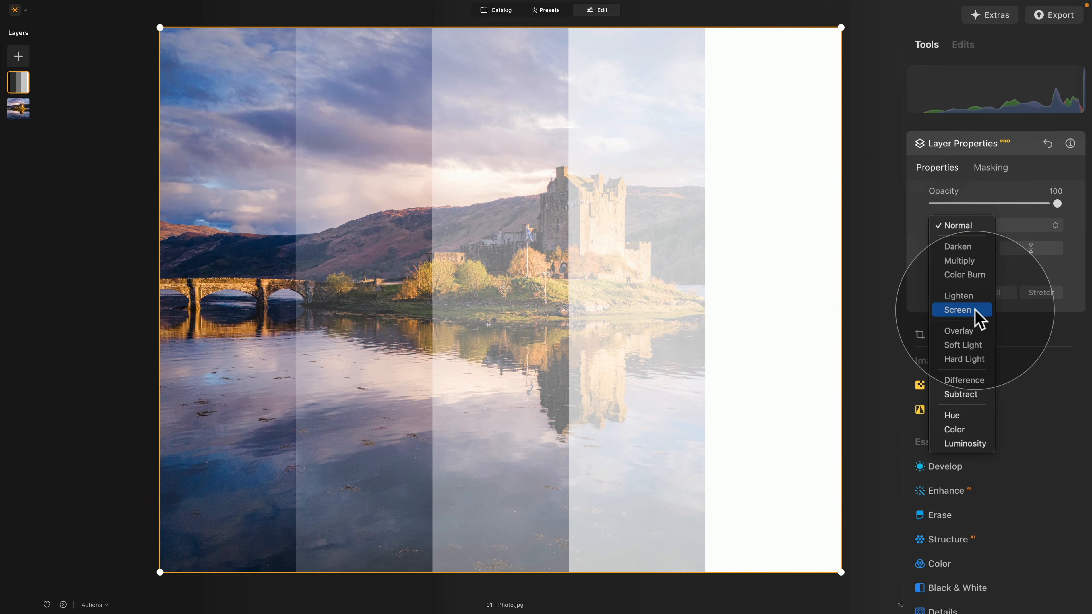
left_click(969, 311)
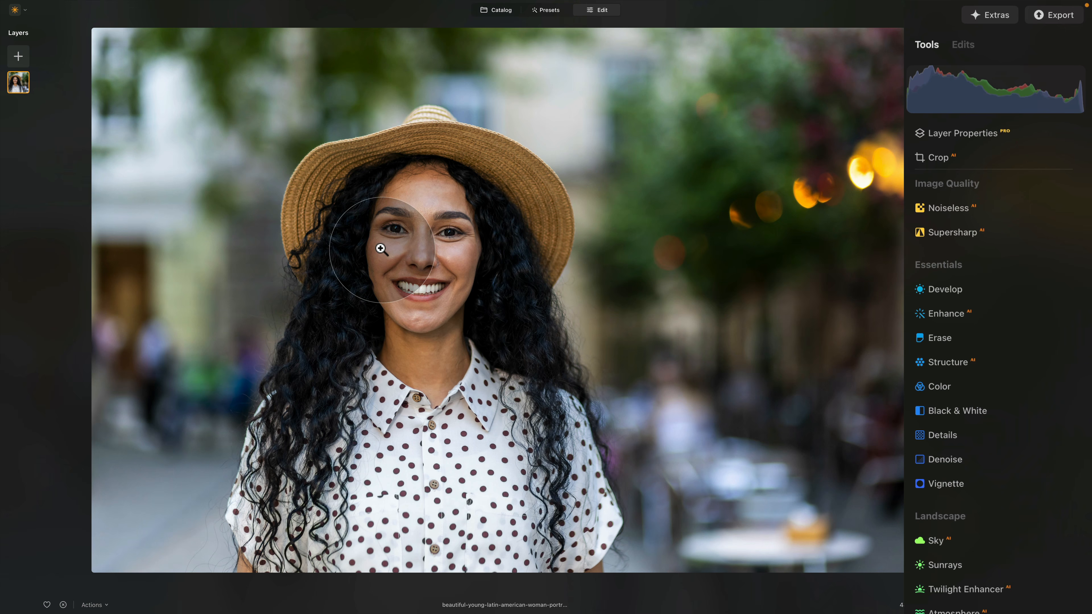
Step: Duplicate the portrait of the woman in the straw hat as a second layer and open the copy's layer properties
left_click(29, 90)
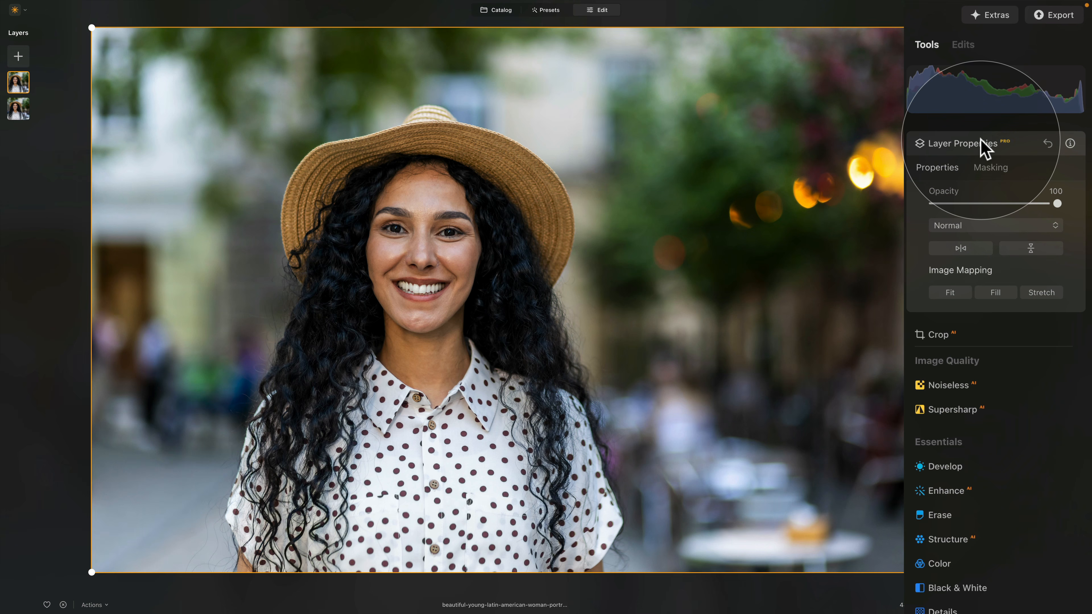
Step: Set the duplicated portrait layer's blend mode to Screen and its opacity to 70
left_click(982, 226)
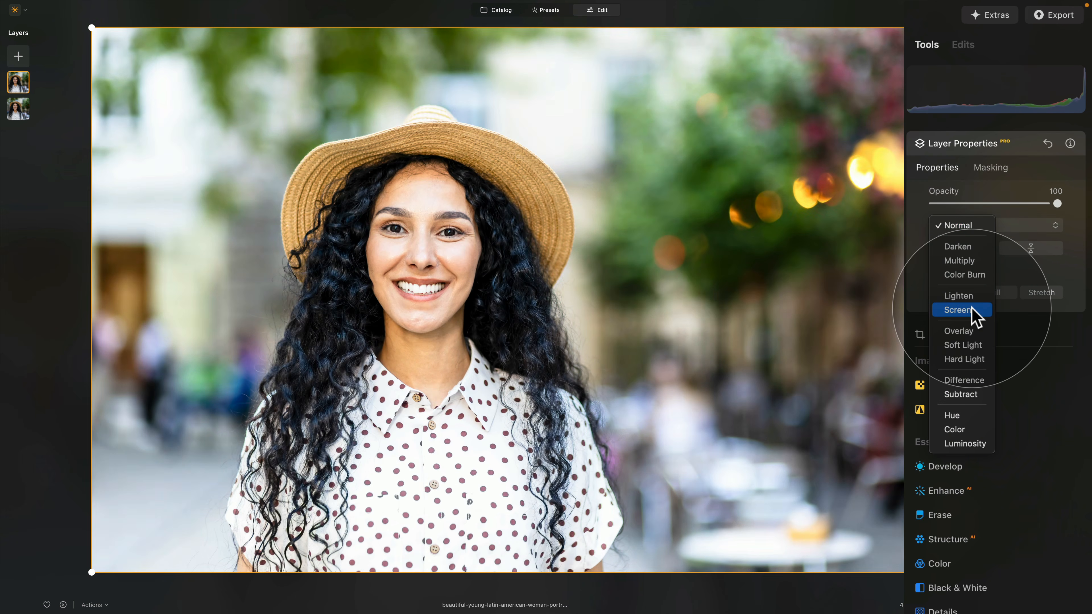
left_click(973, 311)
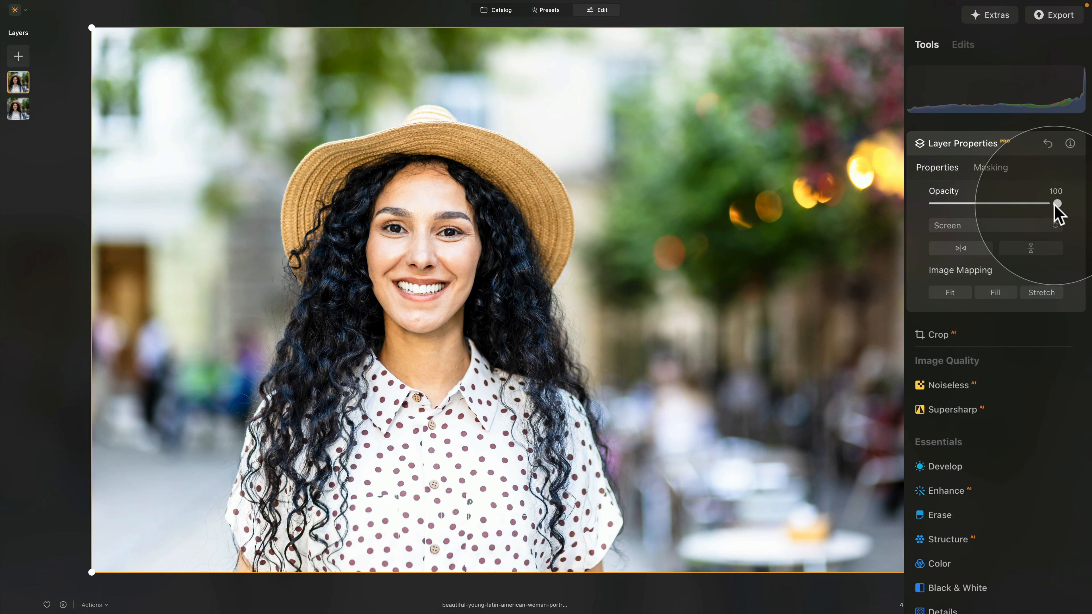
left_click_drag(1057, 204, 1018, 207)
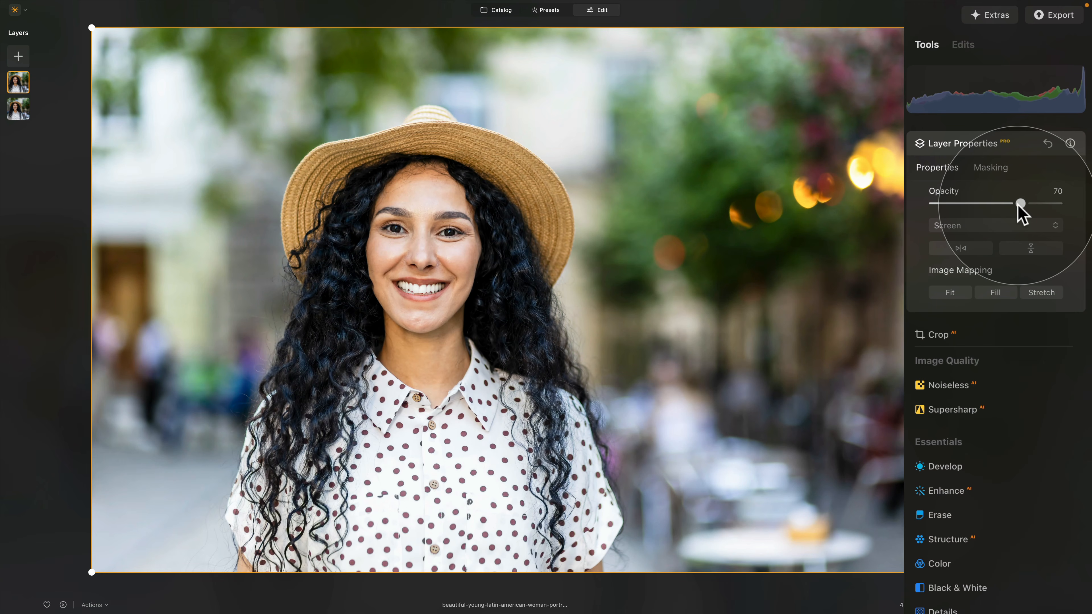
Step: Start a painting mask brush on the duplicated portrait layer with size 242, softness 100 and strength 50
left_click(999, 169)
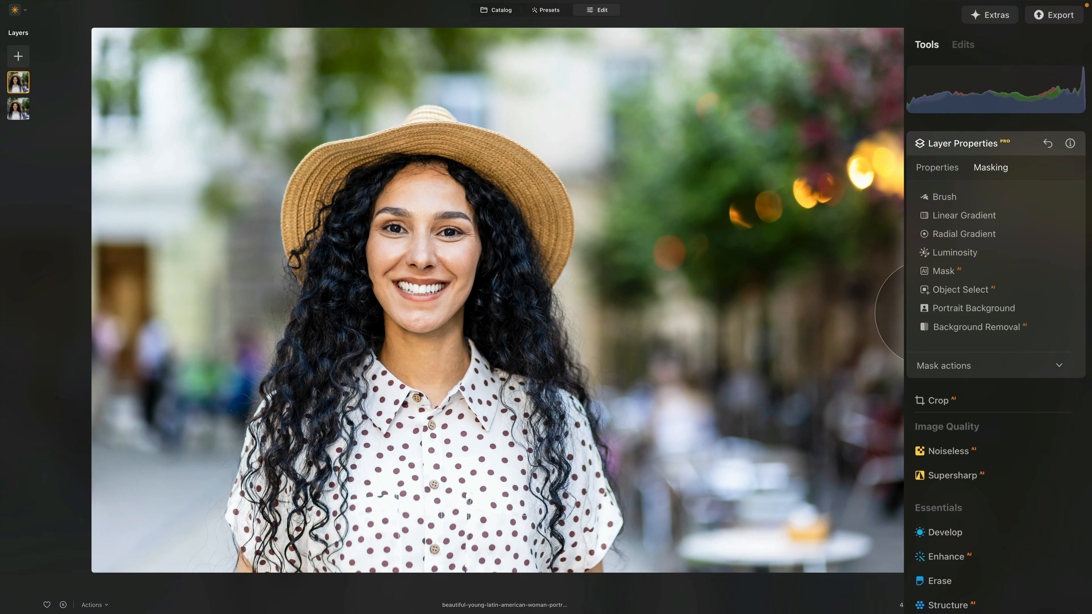
left_click(948, 198)
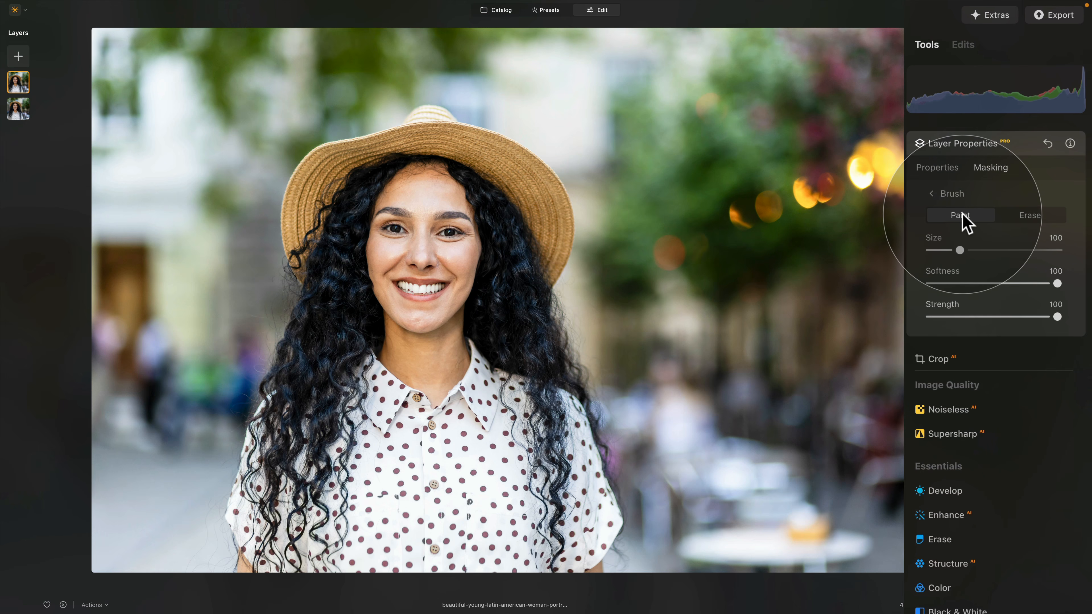
left_click(963, 213)
left_click_drag(984, 251, 1006, 250)
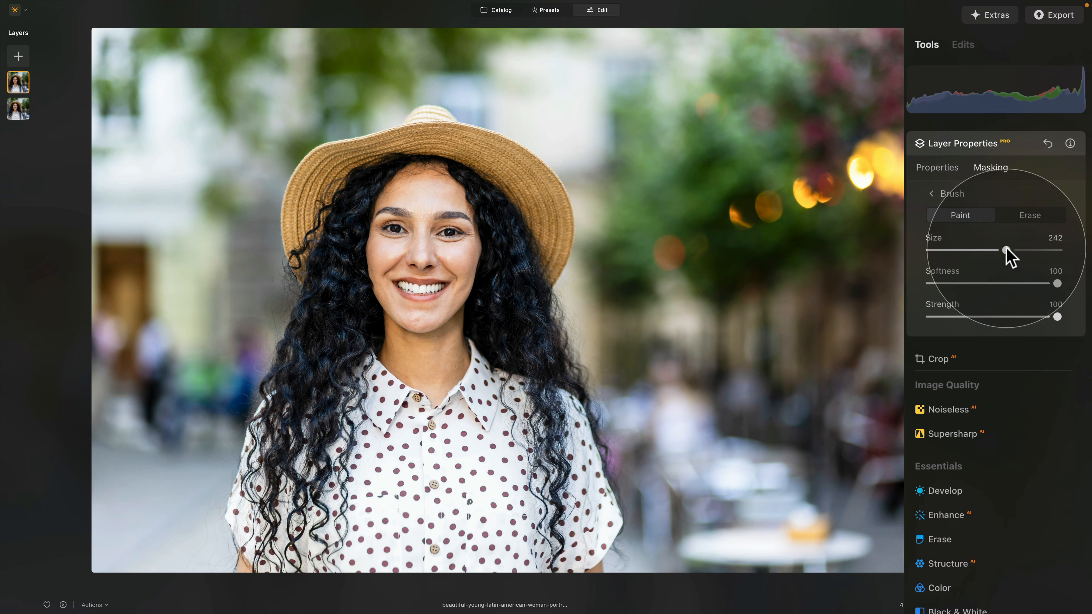
left_click(988, 317)
left_click_drag(988, 317, 995, 317)
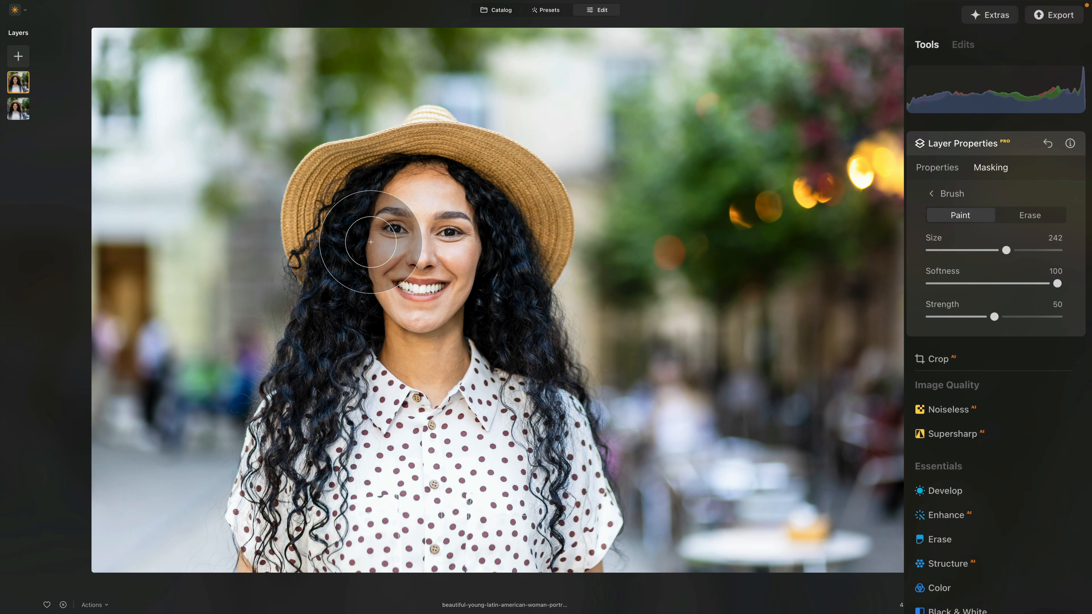
Step: Paint the brightening mask over the woman's face, hair and shirt, plus the pale buildings and tables in the background
mouse_move(468, 467)
left_mouse_down()
mouse_move(513, 479)
mouse_move(513, 462)
mouse_move(540, 437)
mouse_move(435, 382)
mouse_move(428, 266)
mouse_move(411, 236)
left_mouse_up()
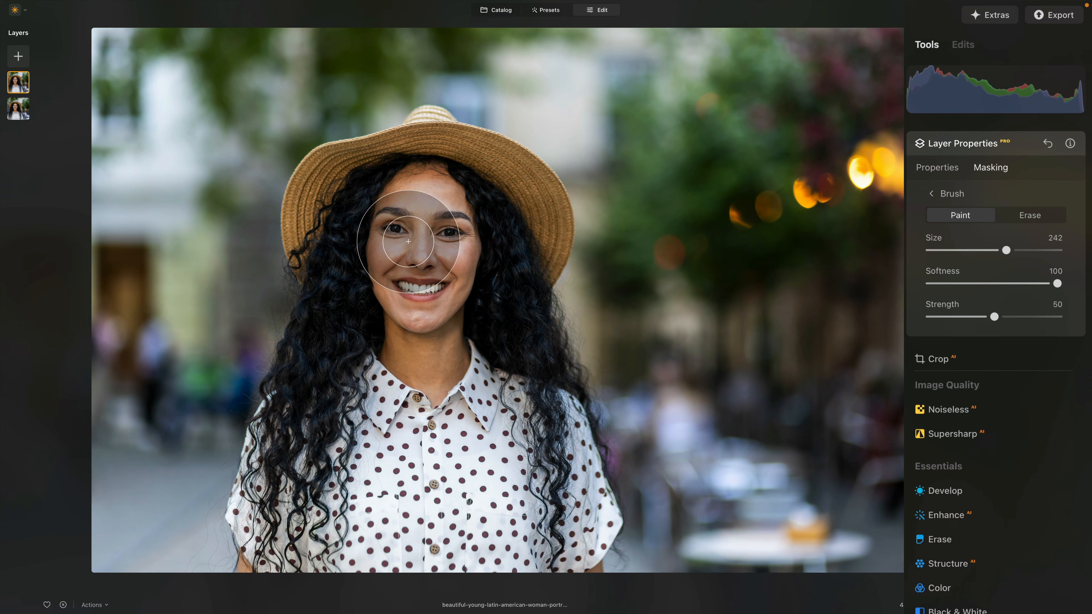
mouse_move(413, 222)
left_mouse_down()
mouse_move(409, 271)
mouse_move(416, 216)
mouse_move(433, 304)
mouse_move(428, 270)
mouse_move(422, 329)
mouse_move(420, 258)
left_mouse_up()
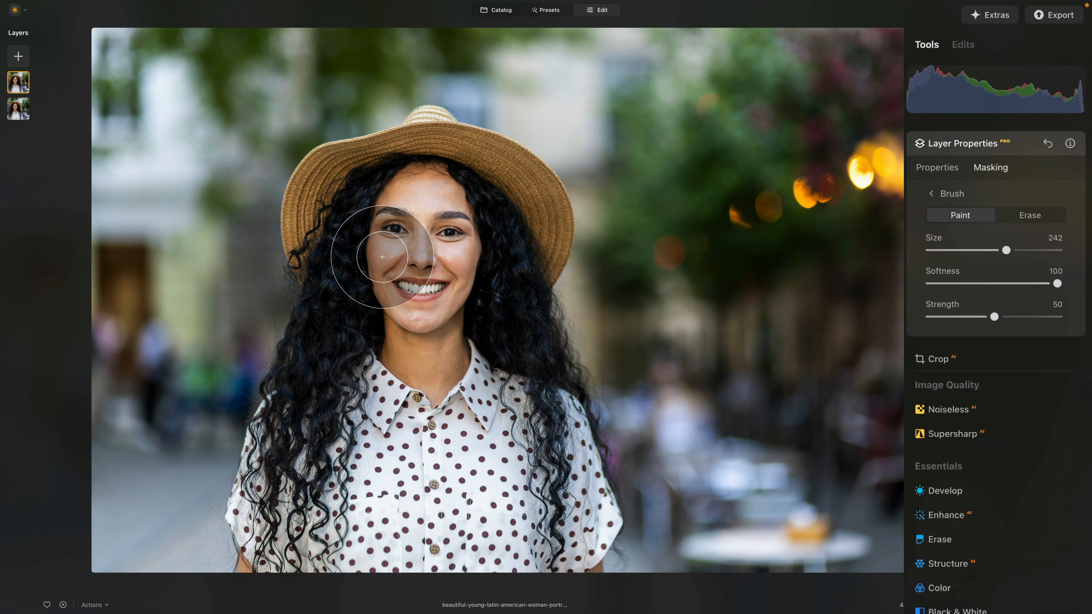
mouse_move(332, 205)
left_mouse_down()
mouse_move(321, 226)
mouse_move(326, 215)
mouse_move(514, 217)
left_mouse_up()
mouse_move(378, 432)
left_mouse_down()
mouse_move(458, 474)
mouse_move(486, 480)
mouse_move(511, 461)
mouse_move(517, 480)
mouse_move(608, 517)
left_mouse_up()
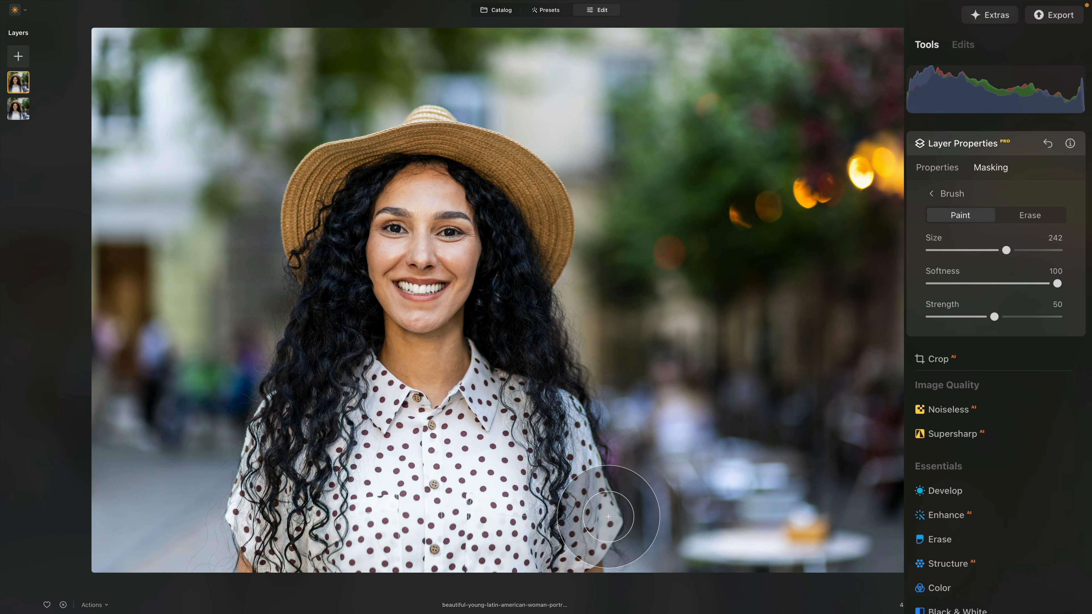
mouse_move(509, 105)
left_mouse_down()
mouse_move(475, 78)
mouse_move(112, 109)
mouse_move(116, 129)
left_mouse_up()
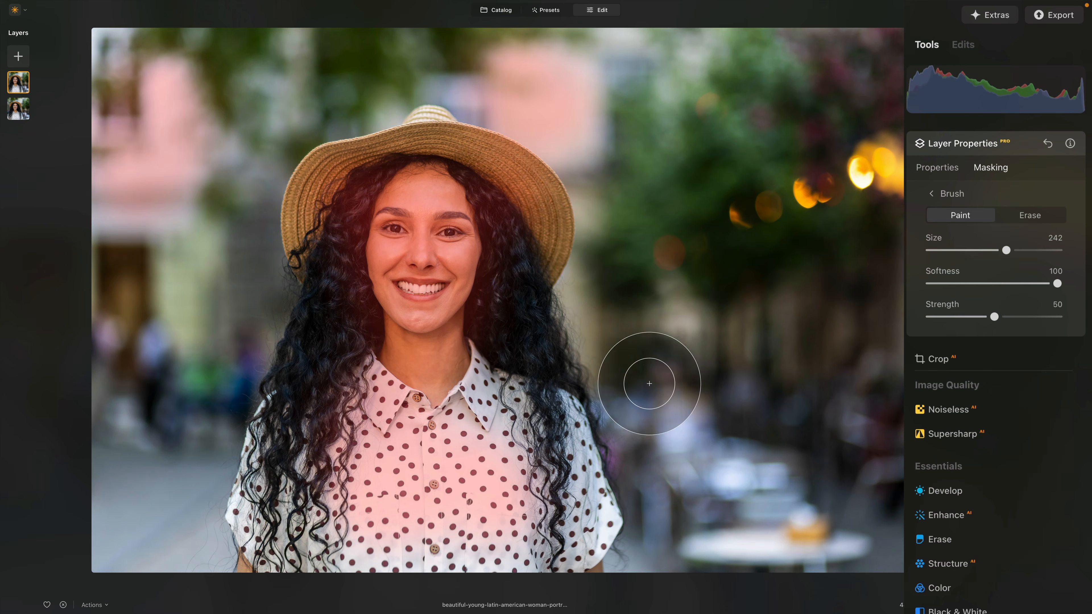
mouse_move(646, 383)
left_mouse_down()
mouse_move(659, 458)
mouse_move(774, 540)
mouse_move(841, 481)
mouse_move(830, 478)
left_mouse_up()
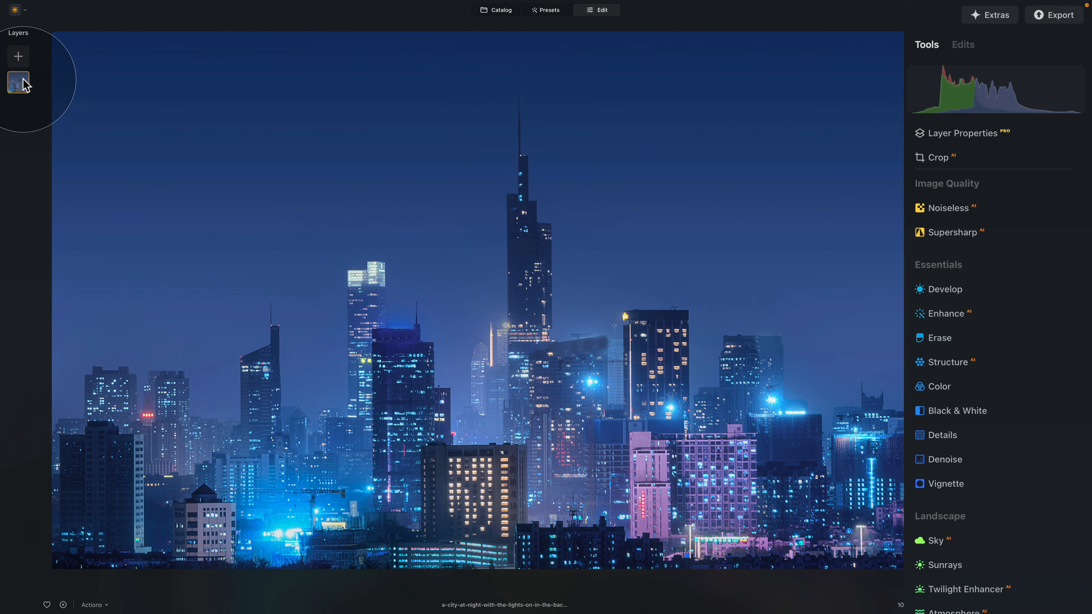
Step: Add the moon image as a layer over the night city photo, with opacity 100 and blend mode Screen
left_click(17, 55)
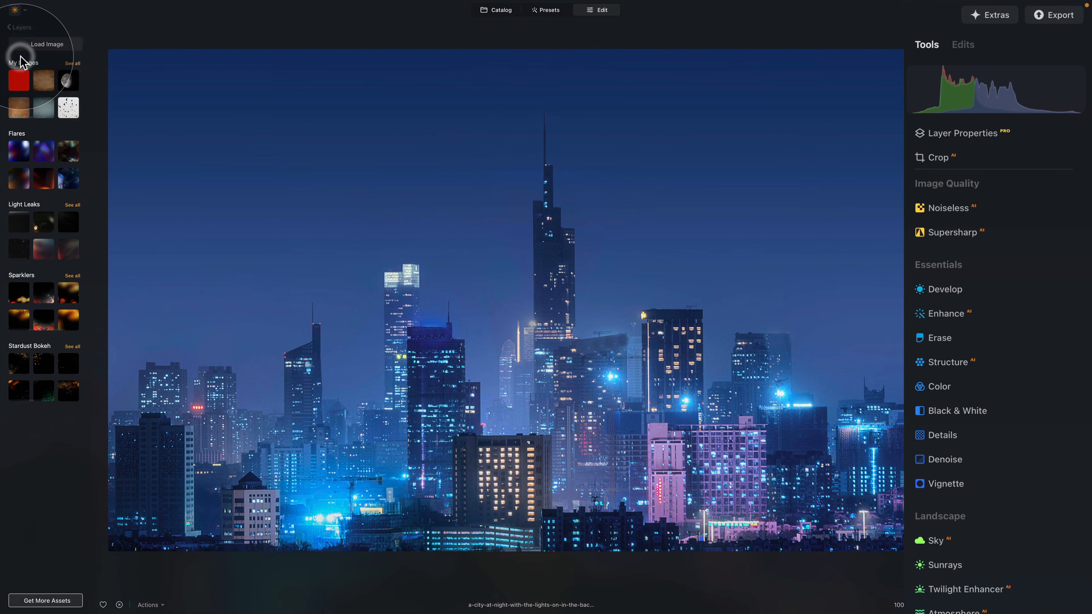
left_click(62, 80)
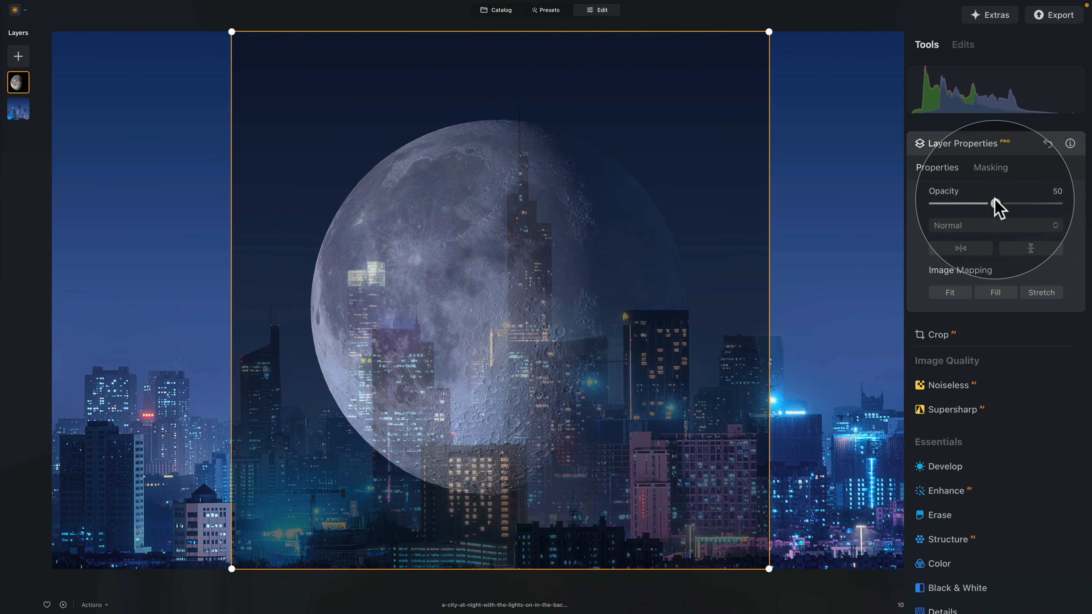
left_click_drag(997, 204, 1081, 213)
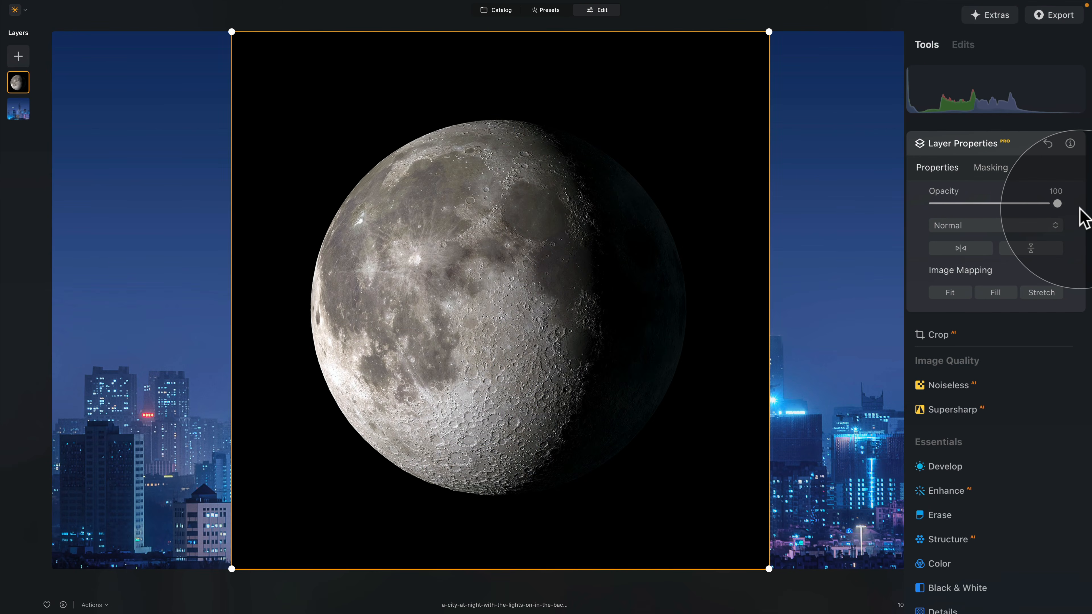
left_click(1011, 222)
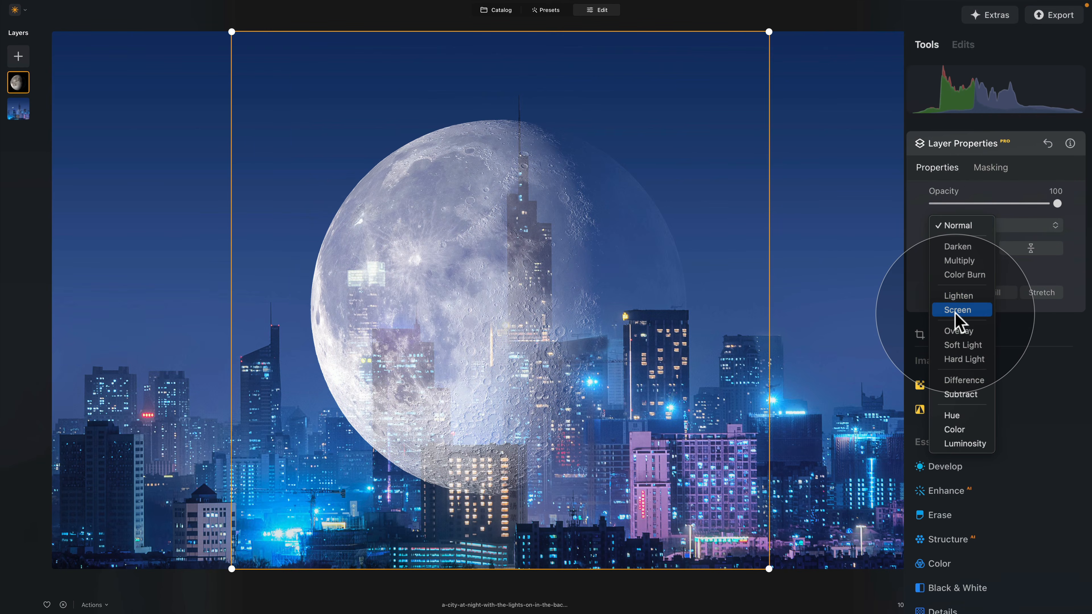
left_click(957, 310)
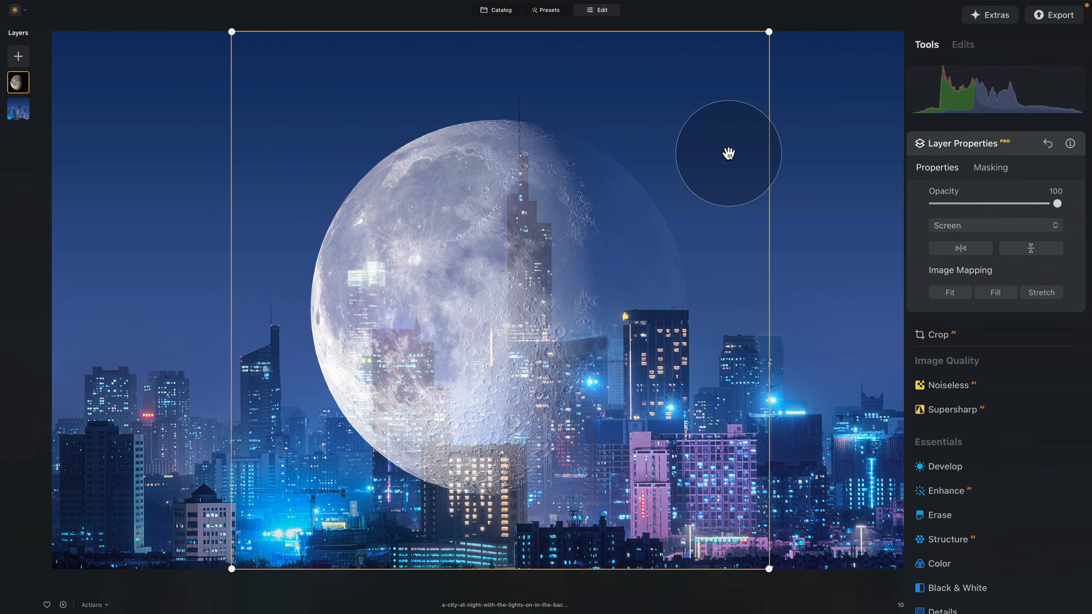
Step: Shrink the moon layer and position it overlapping the right side of the tallest tower's upper section
left_click_drag(769, 31, 366, 435)
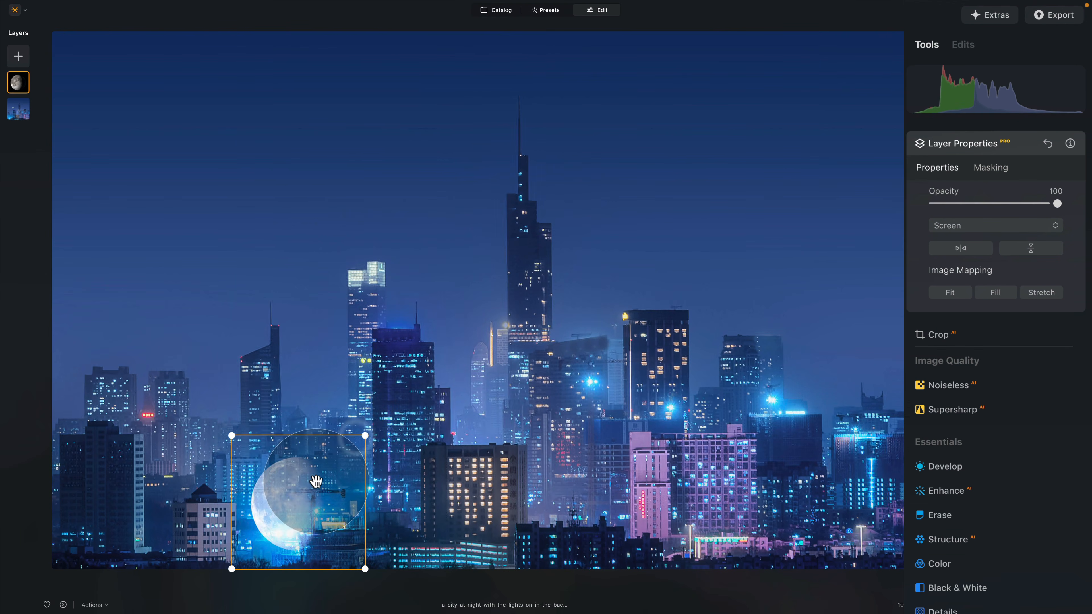
left_click_drag(312, 481, 503, 203)
left_click_drag(547, 131, 577, 164)
left_click_drag(627, 115, 687, 61)
left_click_drag(626, 141, 599, 171)
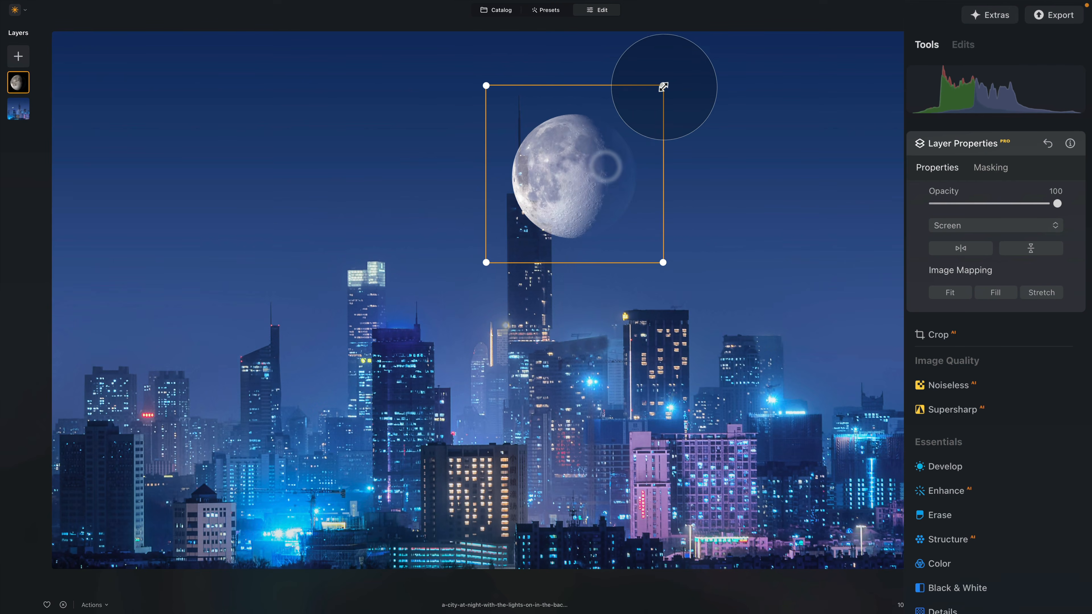
left_click_drag(663, 85, 607, 171)
mouse_move(563, 200)
left_mouse_down()
mouse_move(585, 188)
mouse_move(561, 237)
mouse_move(580, 219)
mouse_move(576, 202)
mouse_move(590, 205)
mouse_move(558, 182)
mouse_move(538, 238)
mouse_move(553, 208)
mouse_move(768, 200)
mouse_move(562, 195)
left_mouse_up()
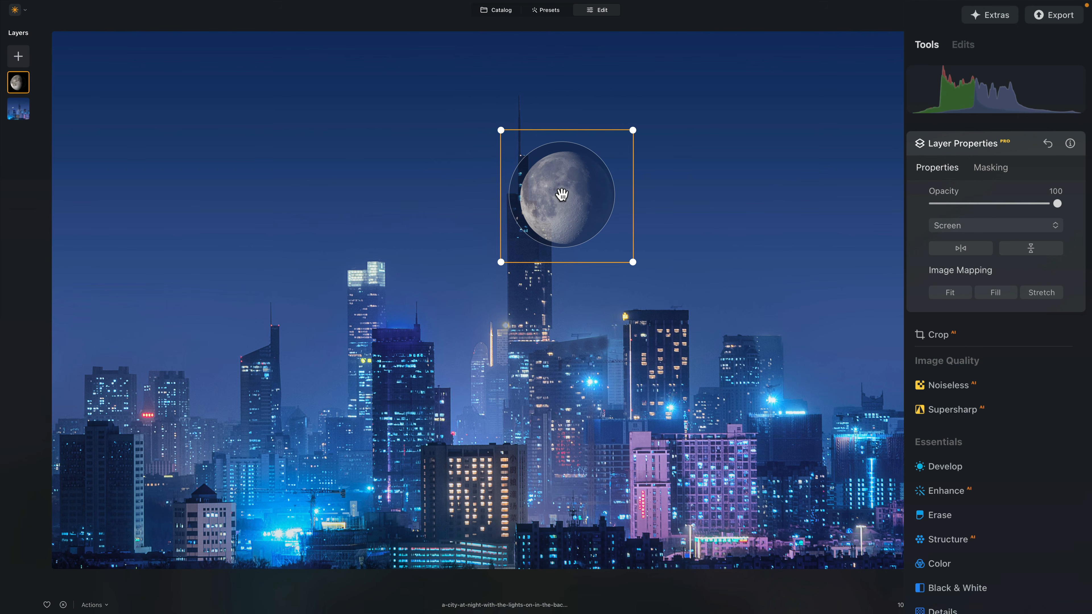
Step: Brighten the moon layer with the Develop curves by moving the white point slightly inward
scroll(553, 183, "up", 5)
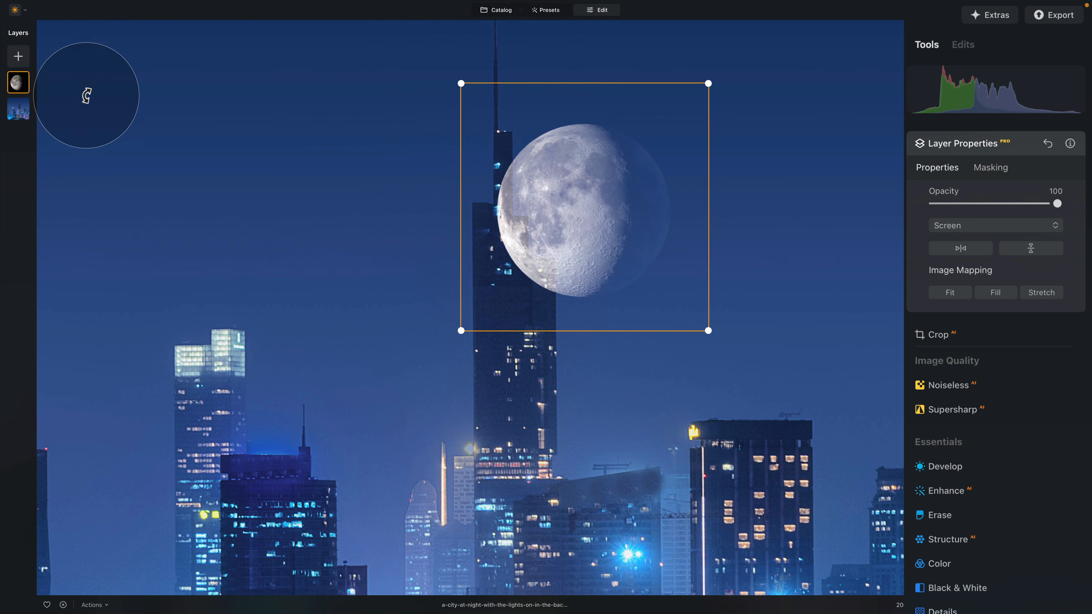
left_click(972, 472)
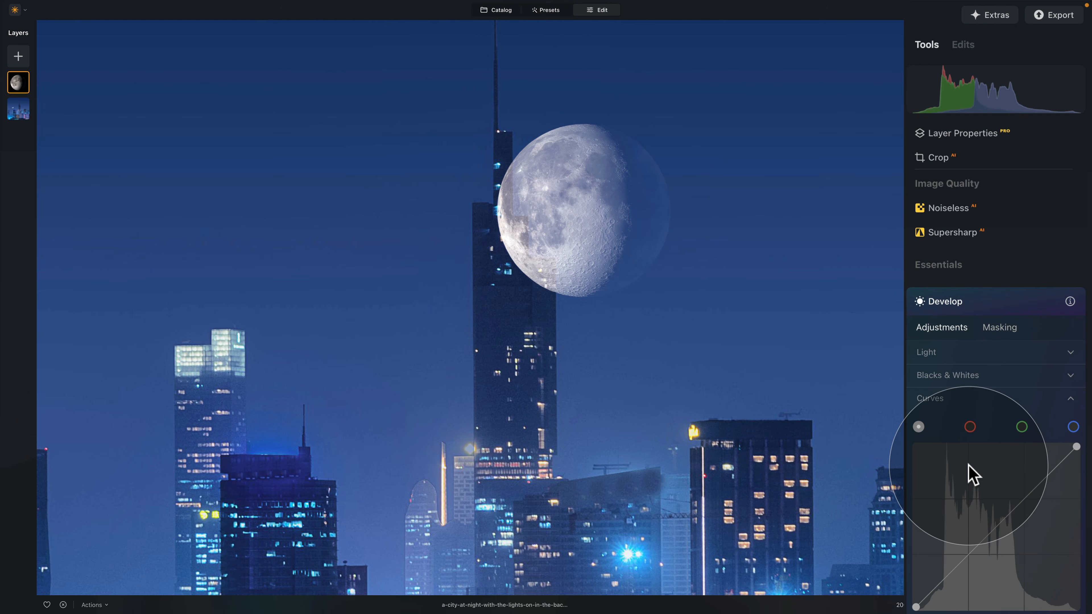
scroll(968, 463, "down", 5)
left_click(957, 228)
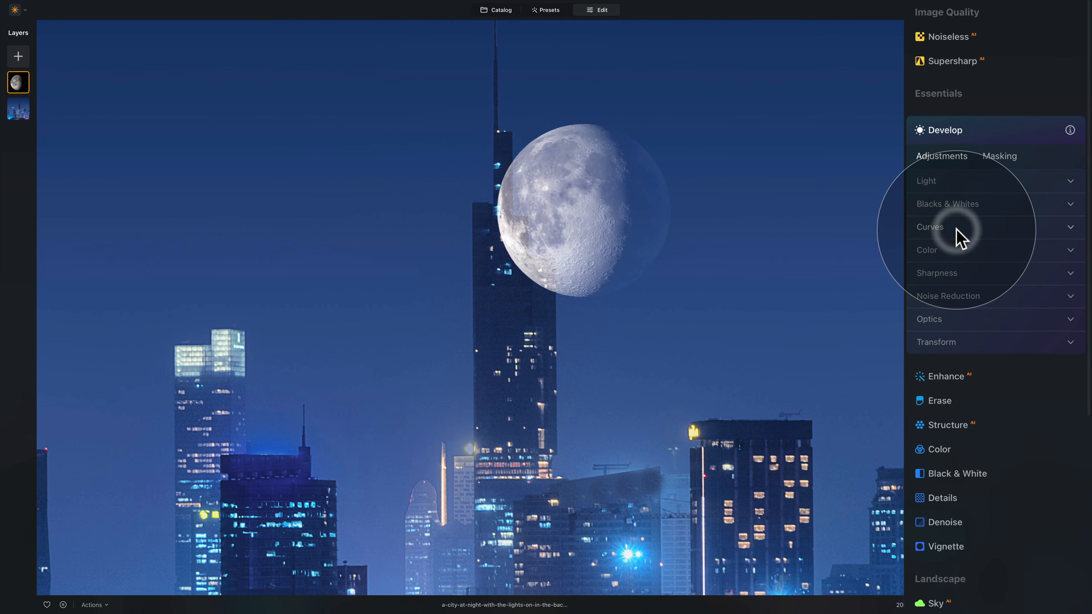
left_click(956, 228)
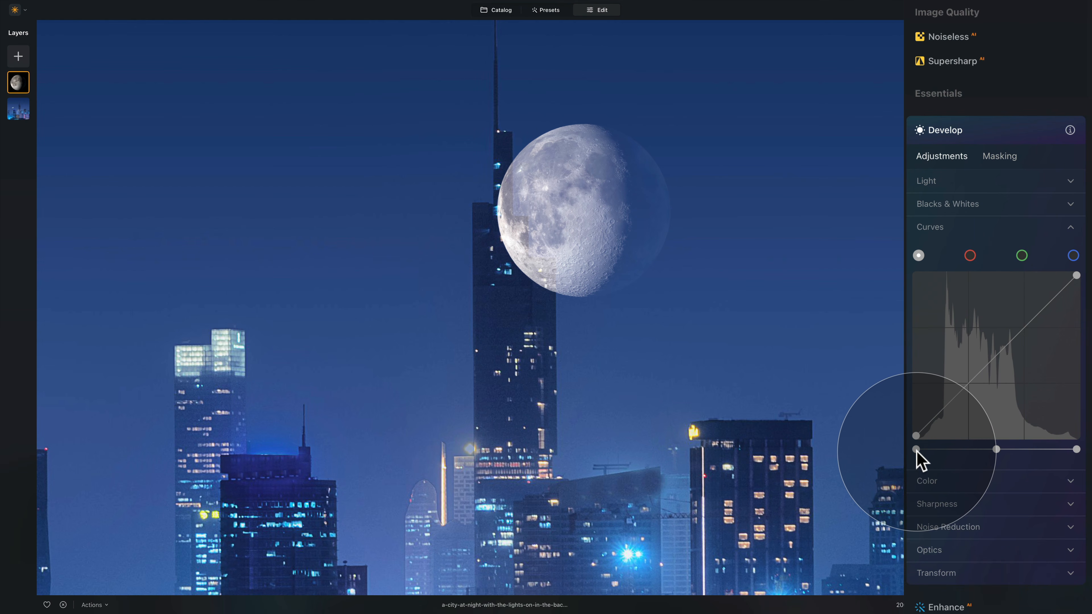
mouse_move(919, 450)
left_mouse_down()
mouse_move(960, 450)
mouse_move(917, 450)
left_mouse_up()
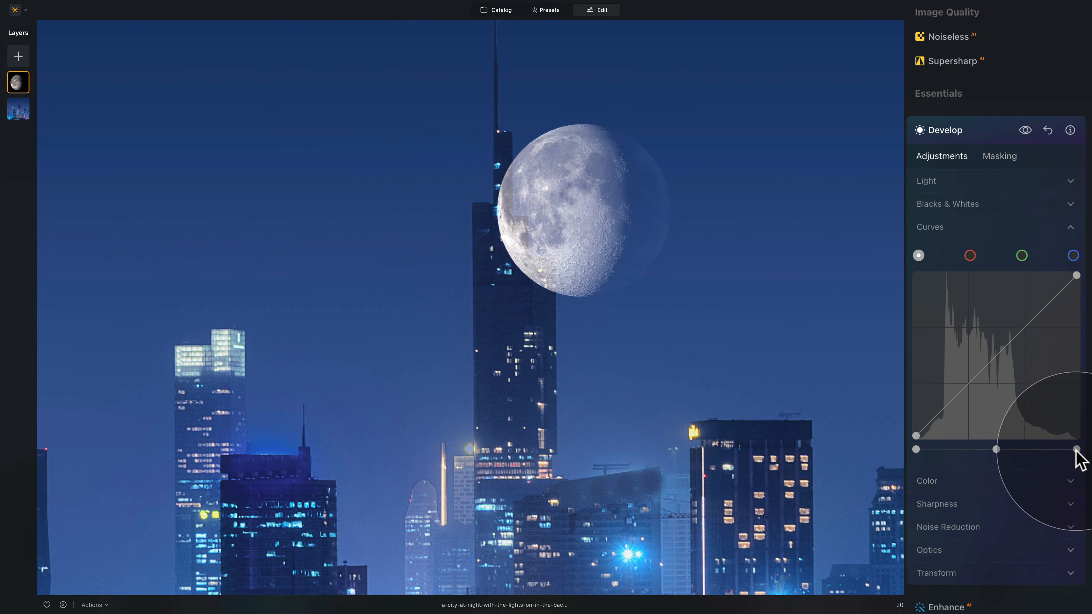
left_click_drag(1077, 450, 1042, 450)
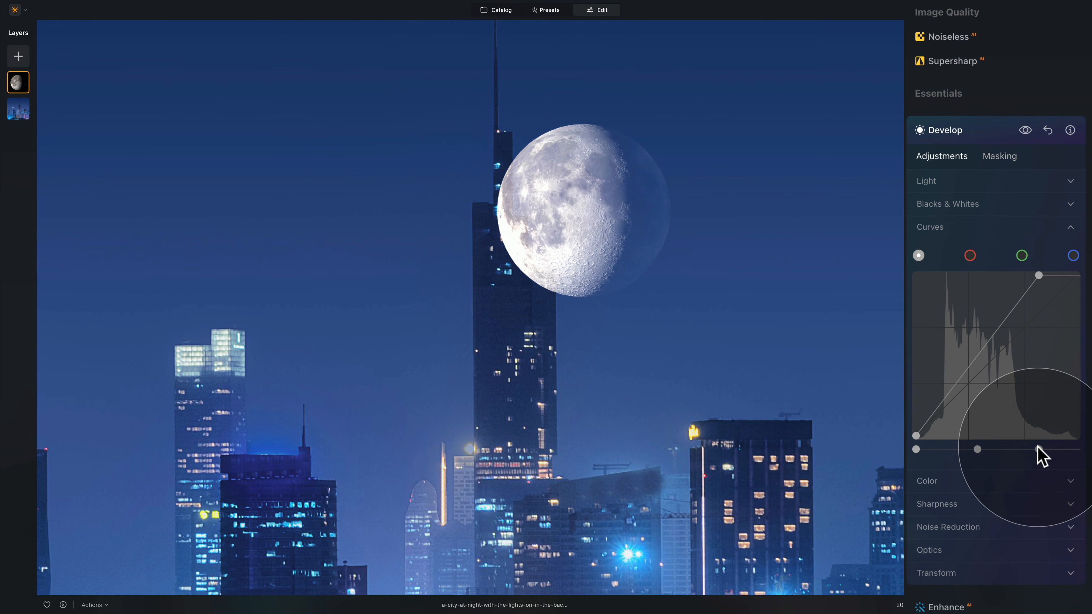
left_click_drag(1038, 449, 1026, 449)
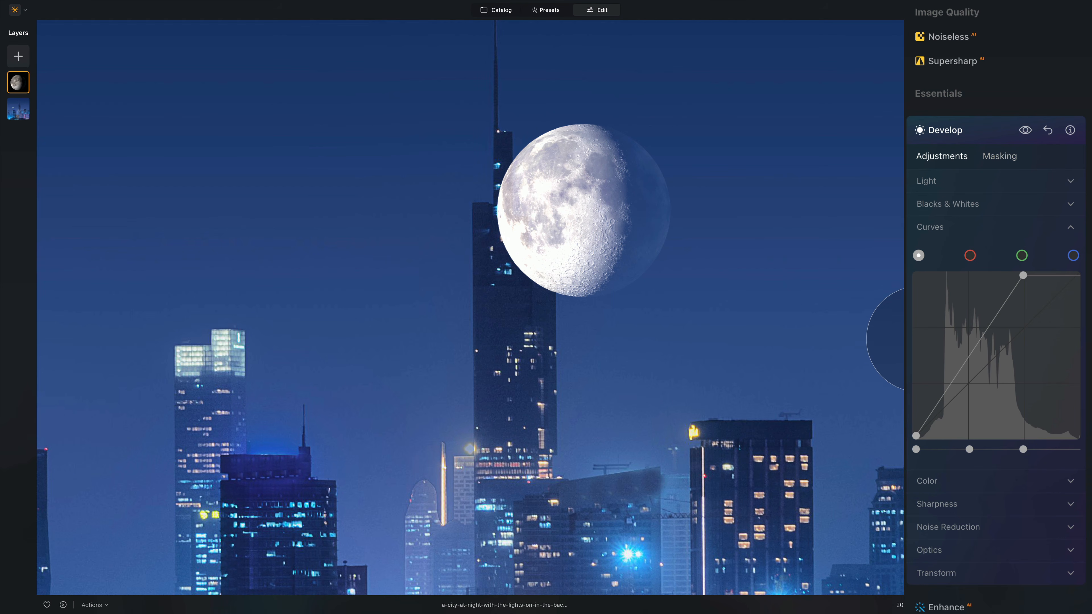
left_click_drag(1024, 450, 1057, 450)
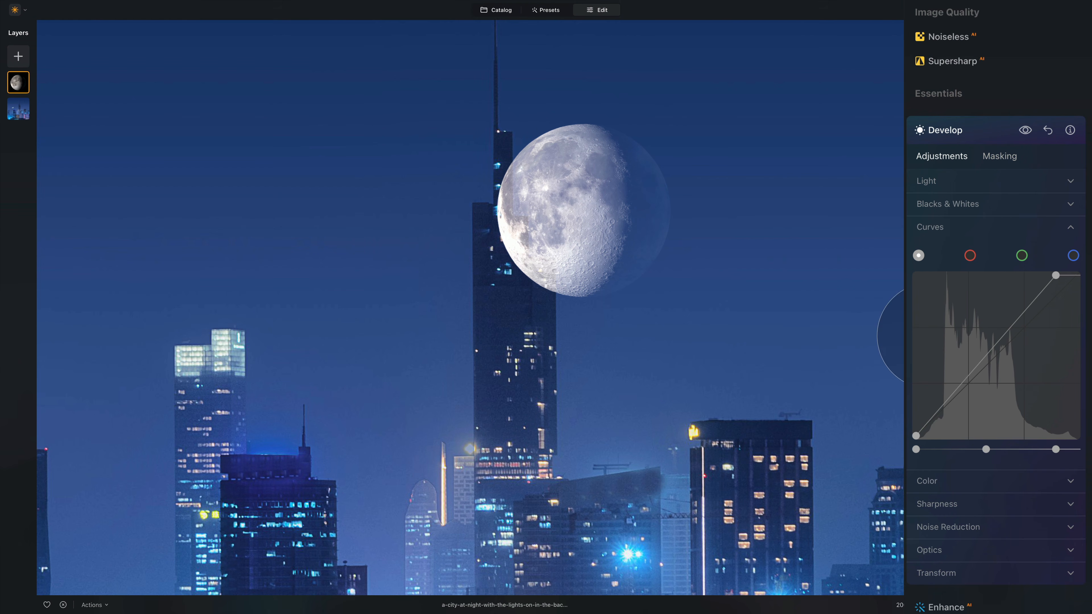
Step: Close the Develop adjustments and start a painting mask brush on the moon layer where it overlaps the tower
left_click(929, 130)
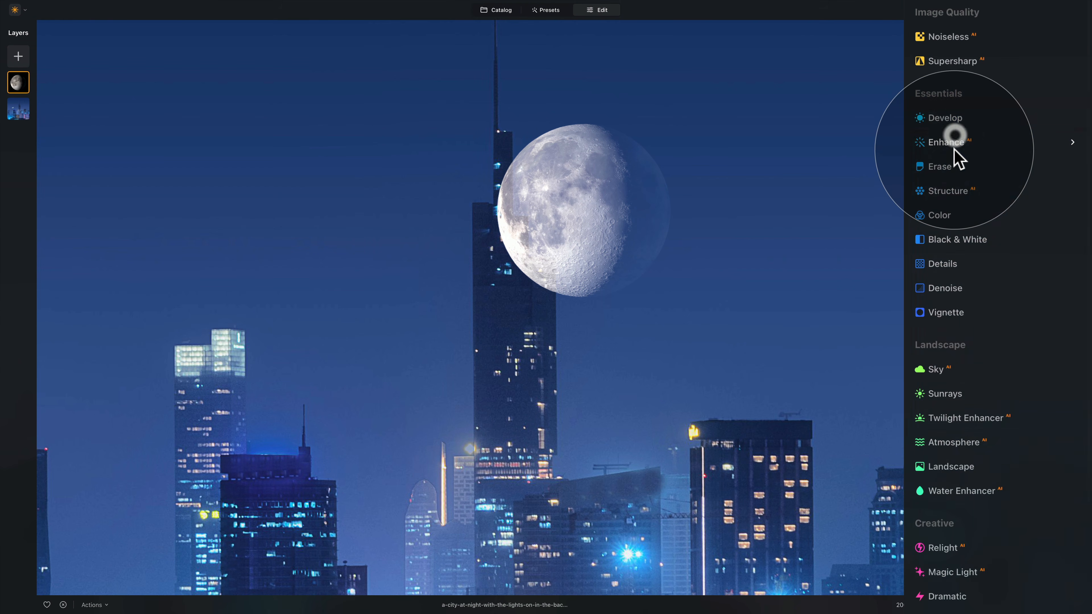
scroll(957, 149, "up", 4)
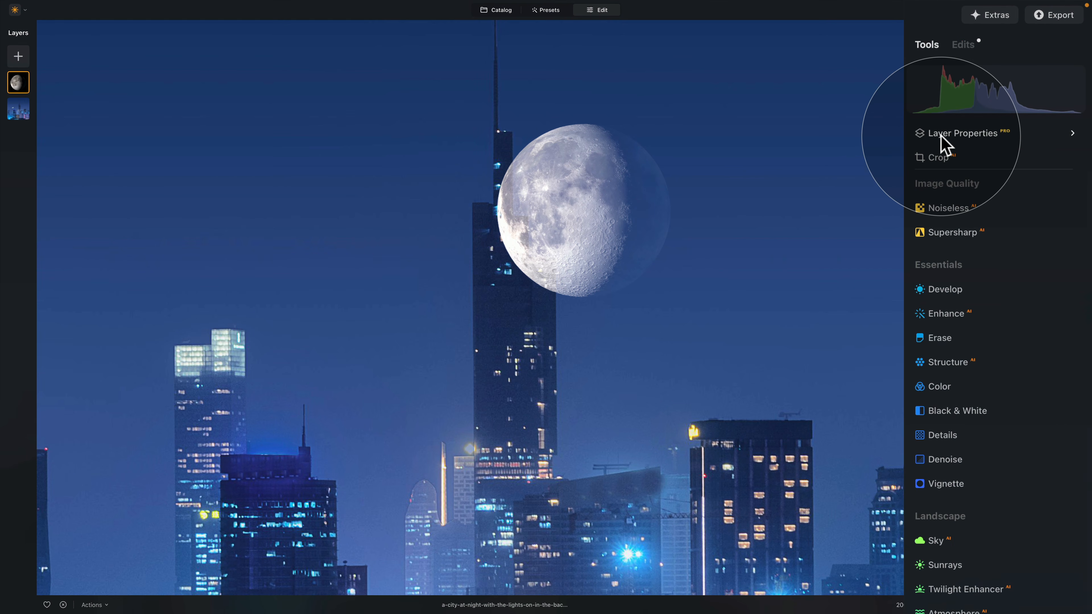
left_click(941, 137)
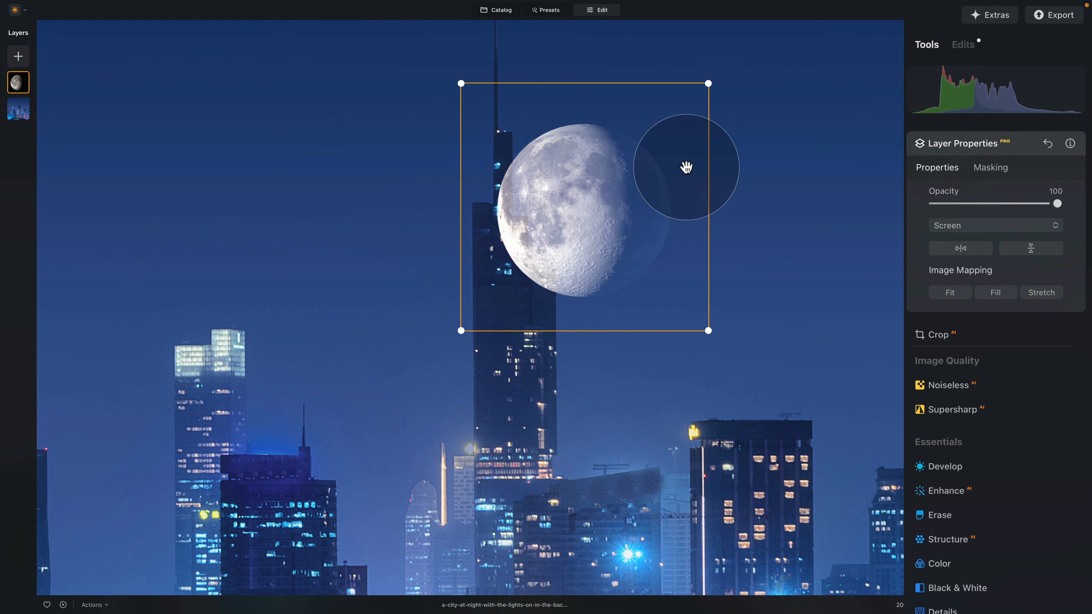
left_click(997, 169)
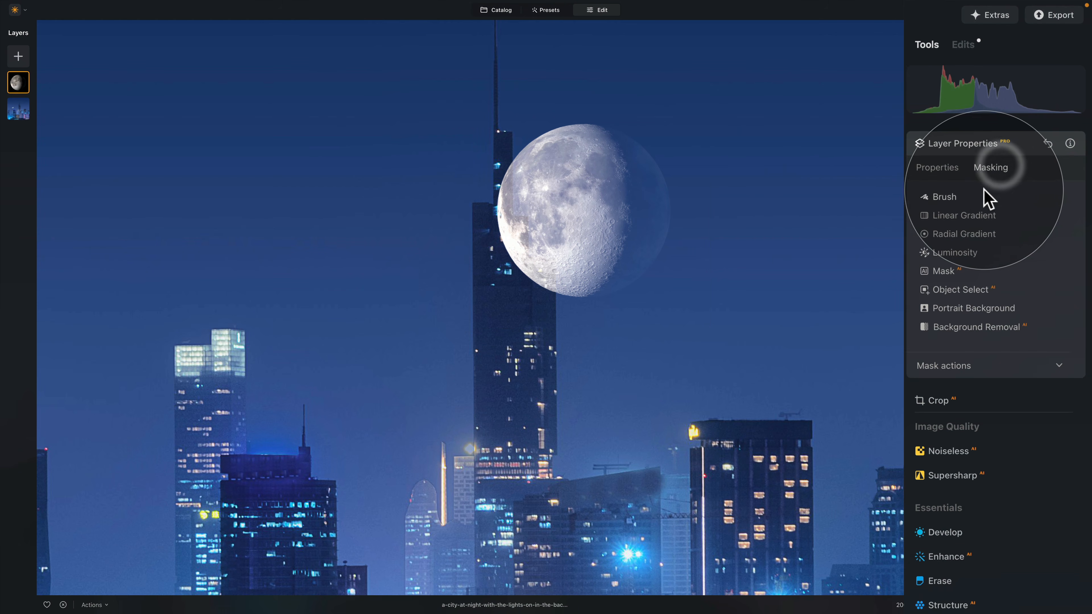
left_click(945, 197)
scroll(534, 241, "up", 5)
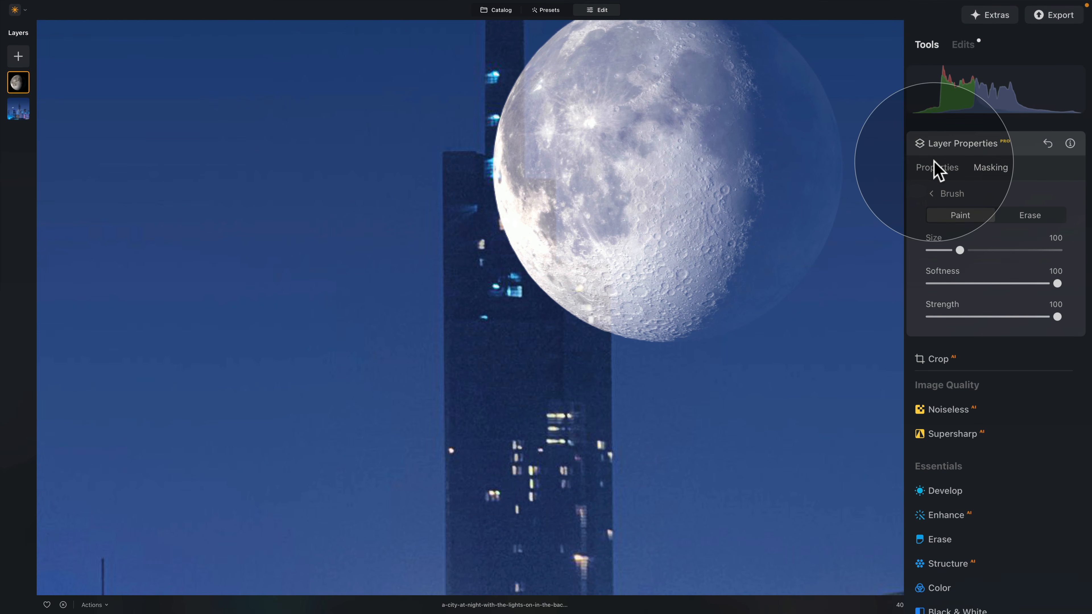
Step: Set the moon layer's opacity to 52
left_click(939, 168)
left_click(998, 204)
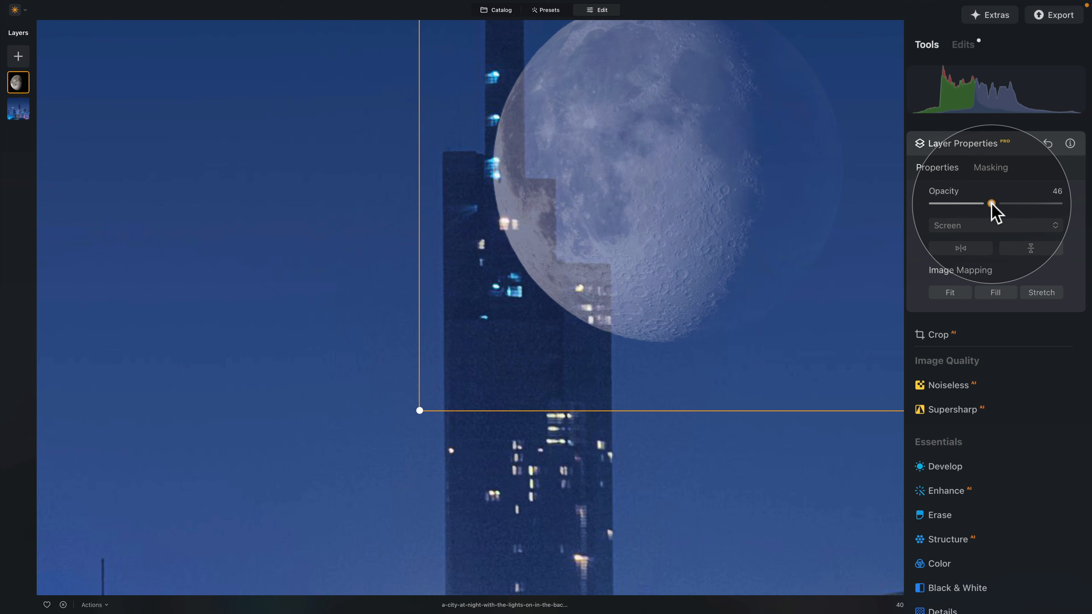
left_click_drag(998, 205, 999, 205)
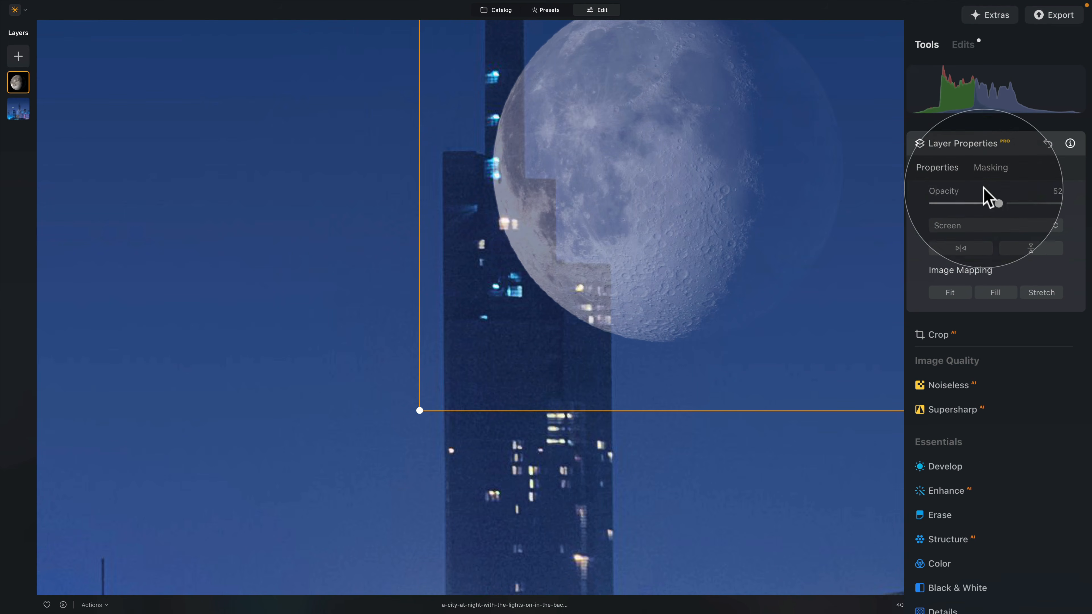
Step: Set the moon layer's mask brush to Erase with softness 5 and size 52
left_click(1004, 171)
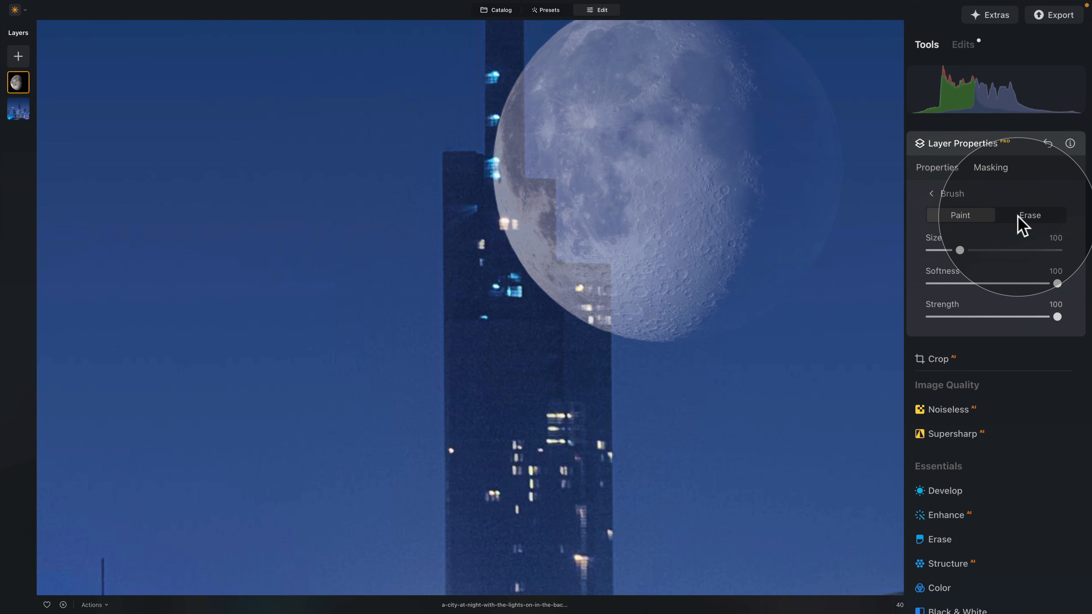
left_click(1019, 217)
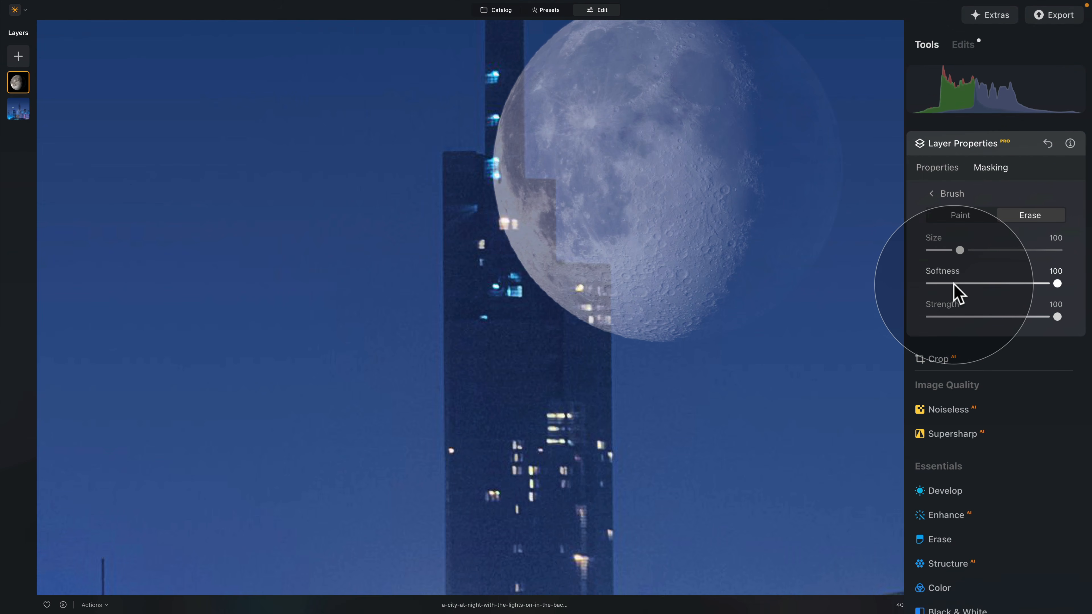
left_click_drag(958, 284, 933, 287)
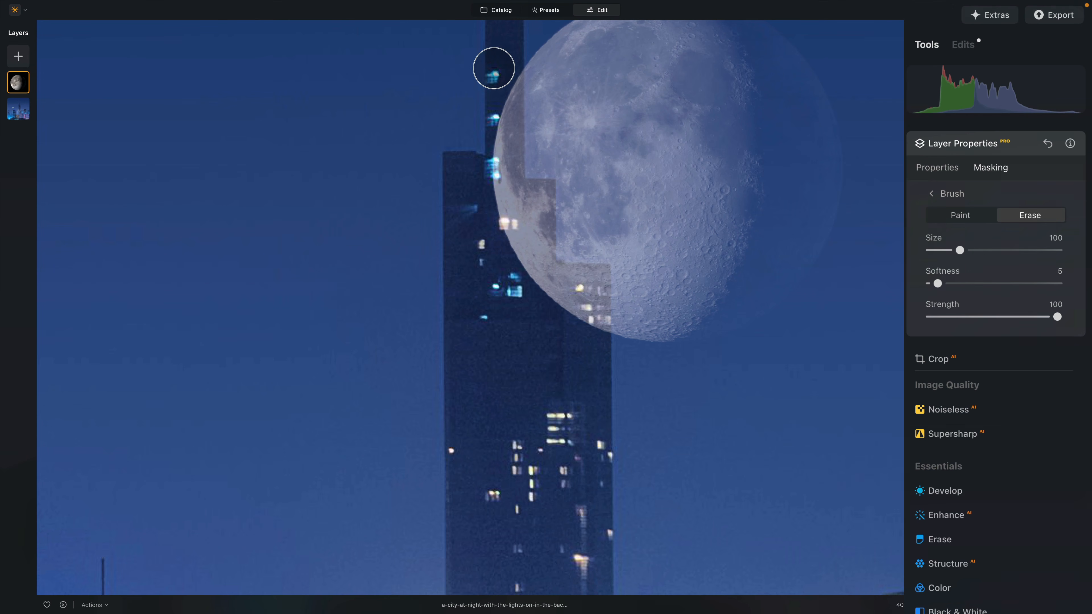
scroll(494, 68, "up", 3)
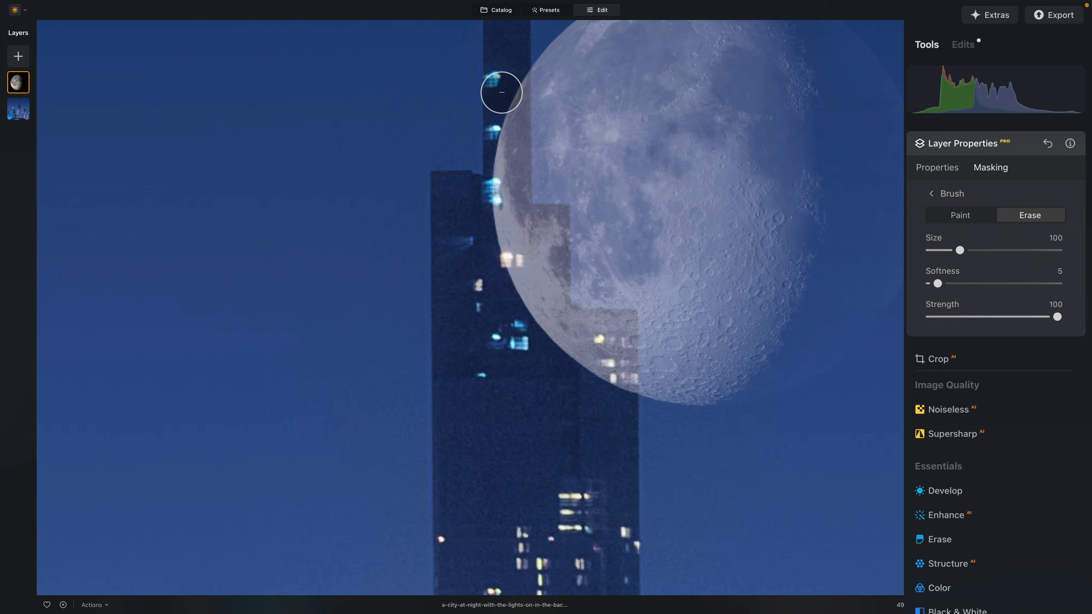
key("bracketleft")
key("bracketleft")
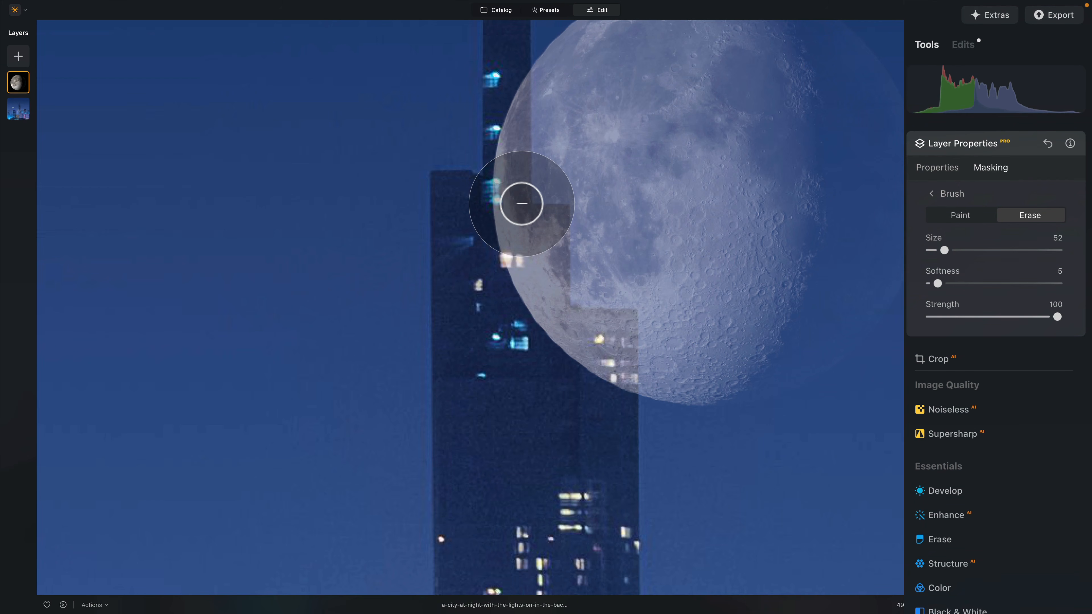
Step: Erase the moon over the tower by following the tower's stepped right edge and clearing the remaining overlap inside it
left_click(522, 203, "shift")
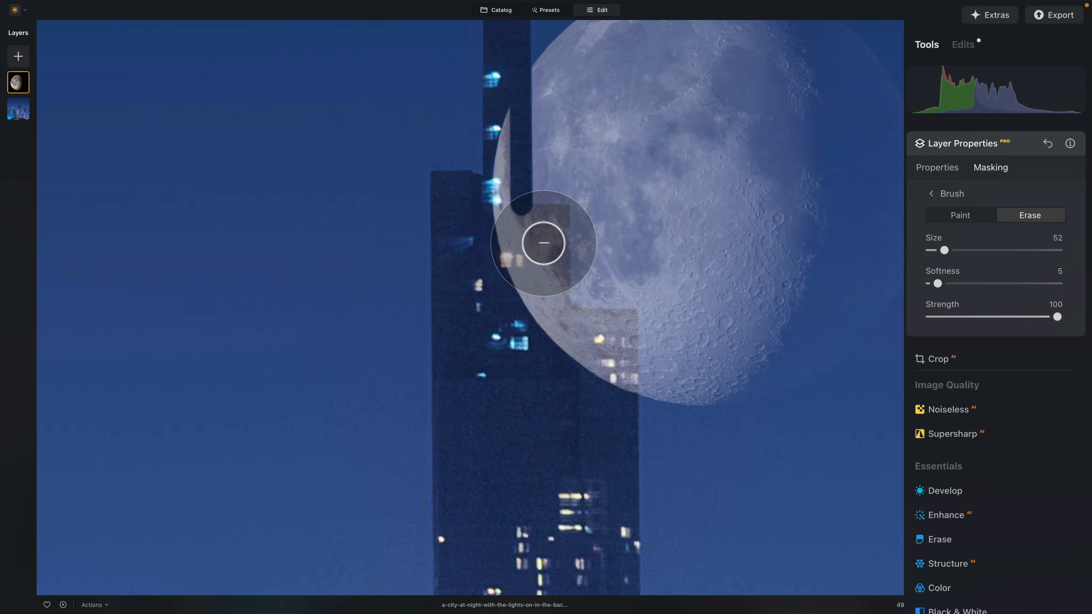
mouse_move(532, 215)
left_mouse_down()
mouse_move(561, 214)
mouse_move(560, 308)
mouse_move(647, 322)
mouse_move(625, 321)
mouse_move(627, 390)
left_mouse_up()
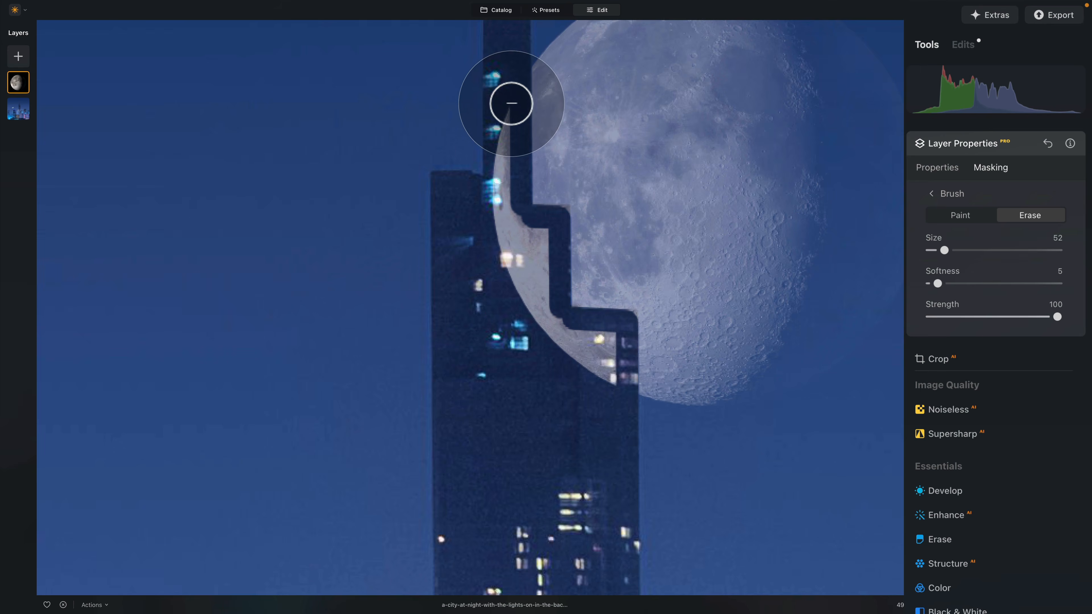
mouse_move(512, 103)
left_mouse_down()
mouse_move(499, 225)
mouse_move(498, 137)
mouse_move(507, 264)
mouse_move(516, 210)
mouse_move(525, 271)
mouse_move(544, 268)
mouse_move(537, 321)
mouse_move(531, 300)
mouse_move(572, 339)
mouse_move(549, 316)
mouse_move(604, 334)
mouse_move(605, 371)
mouse_move(610, 353)
mouse_move(556, 340)
mouse_move(585, 354)
mouse_move(617, 324)
left_mouse_up()
Step: Refine the moon mask by erasing the leftover moon pixels at the corners and ledges of the tower's stepped edge
scroll(617, 324, "up", 10)
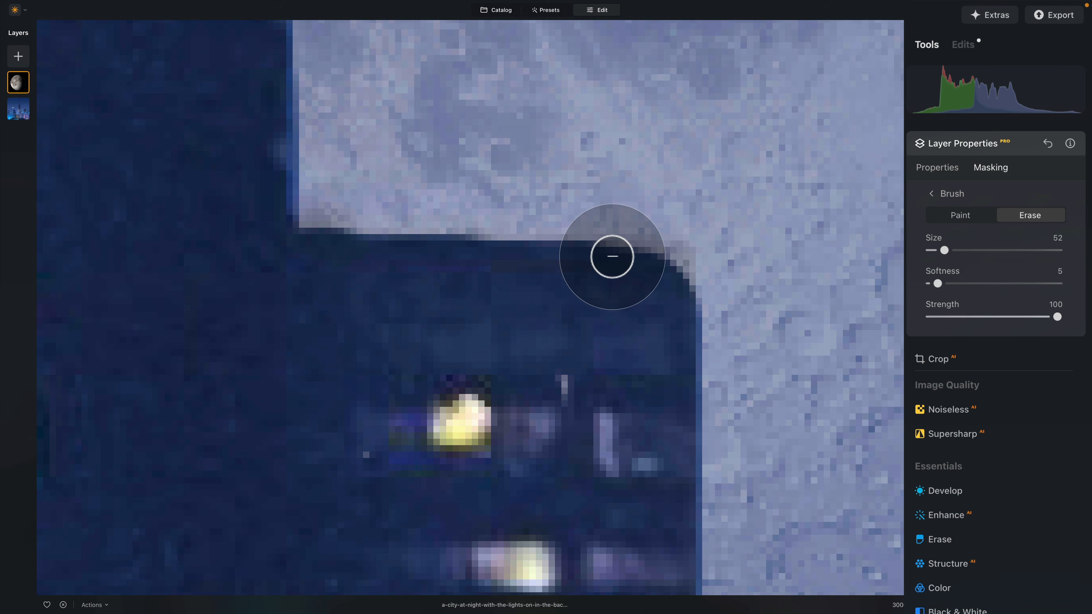
mouse_move(613, 256)
left_mouse_down()
mouse_move(690, 255)
mouse_move(687, 307)
left_mouse_up()
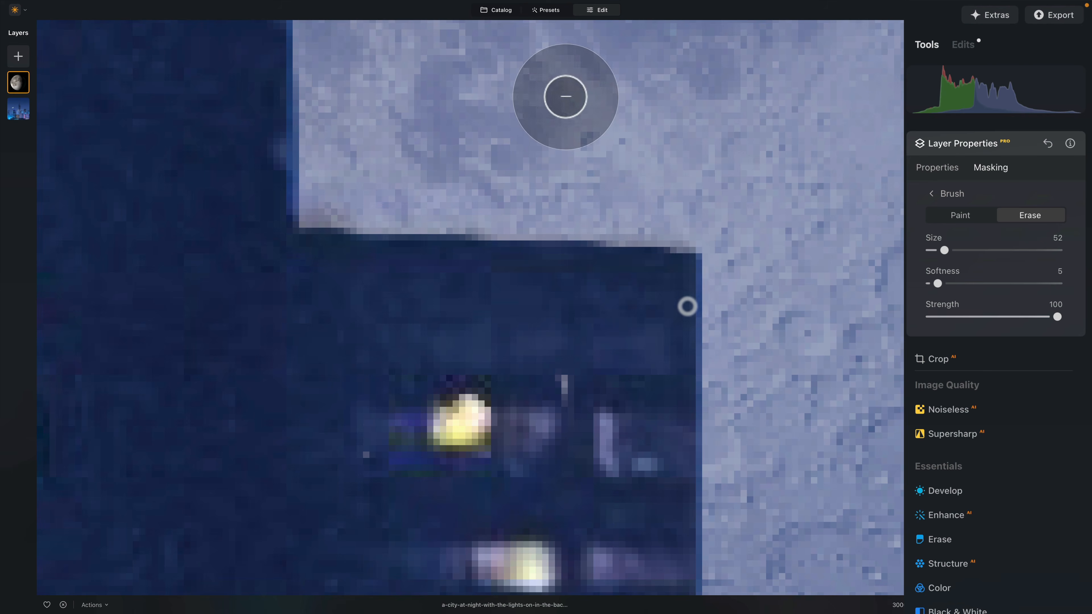
scroll(565, 96, "up", 5)
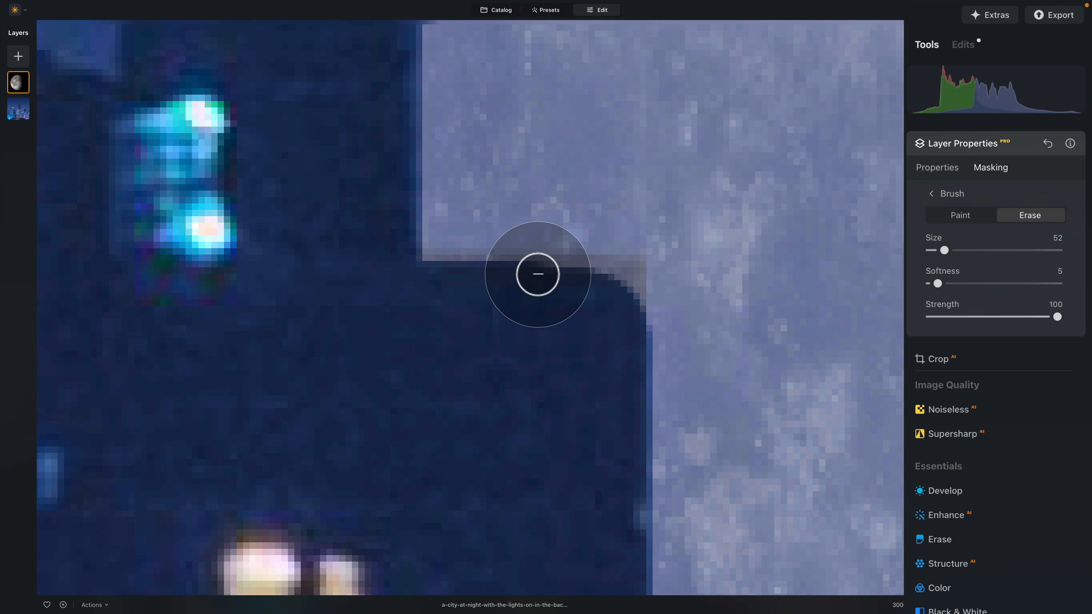
mouse_move(538, 274)
left_mouse_down()
mouse_move(598, 271)
mouse_move(631, 310)
left_mouse_up()
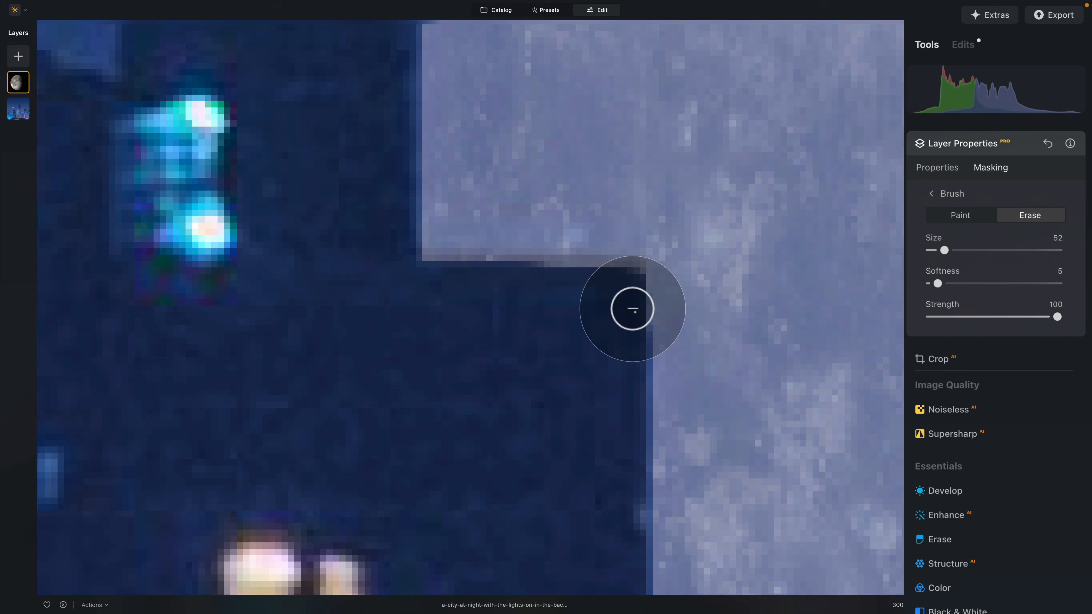
scroll(658, 517, "down", 5)
scroll(600, 554, "right", 10)
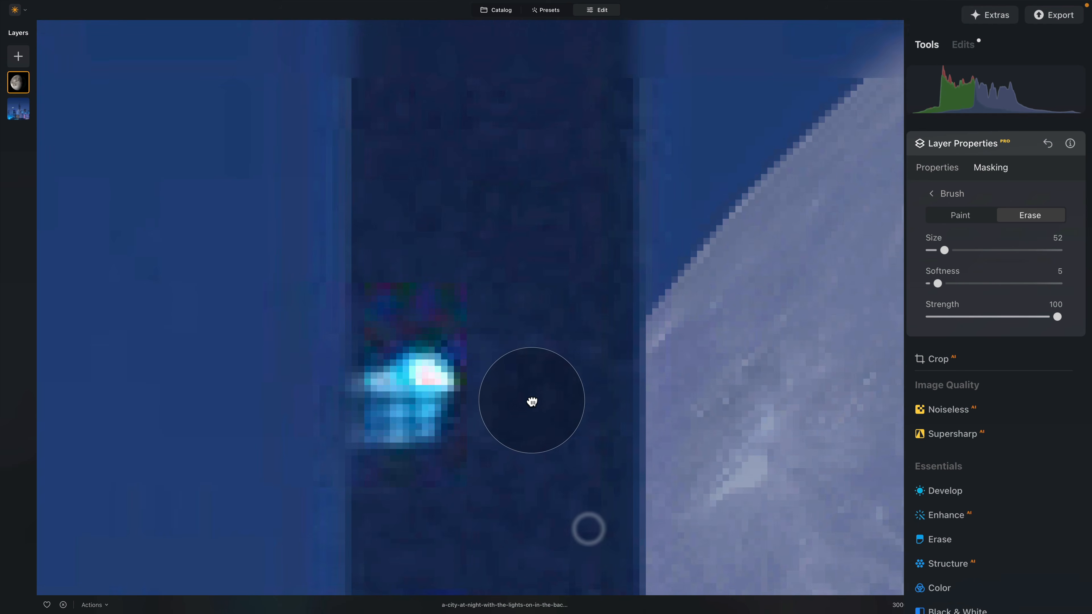
scroll(606, 104, "down", 10)
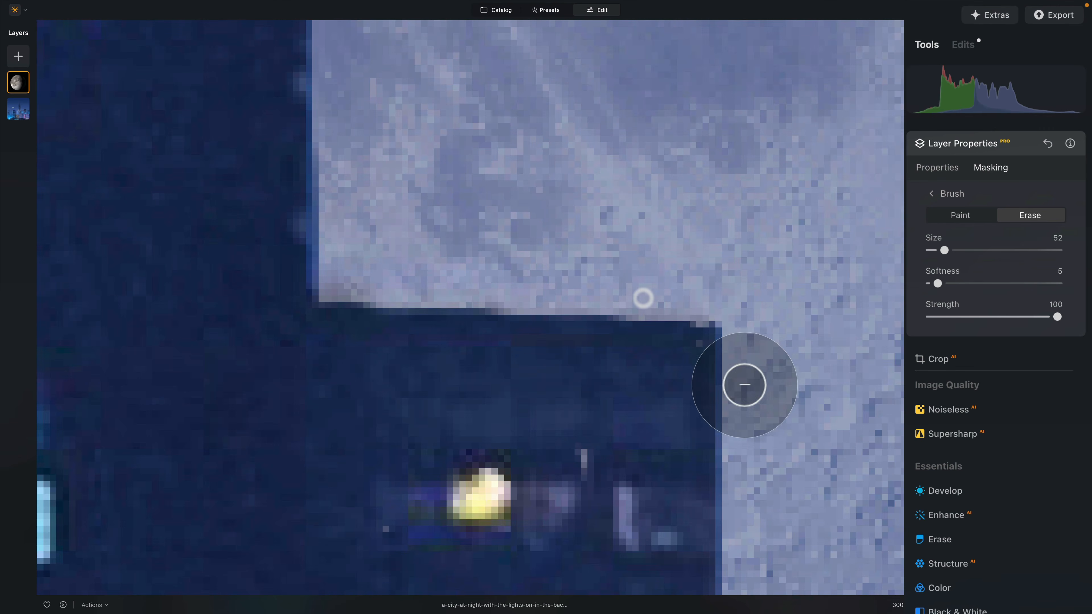
mouse_move(744, 385)
left_mouse_down()
mouse_move(681, 325)
mouse_move(685, 345)
left_mouse_up()
mouse_move(612, 454)
left_mouse_down()
mouse_move(583, 442)
mouse_move(603, 445)
left_mouse_up()
Step: Restore the moon layer's opacity to 100
scroll(603, 445, "down", 10)
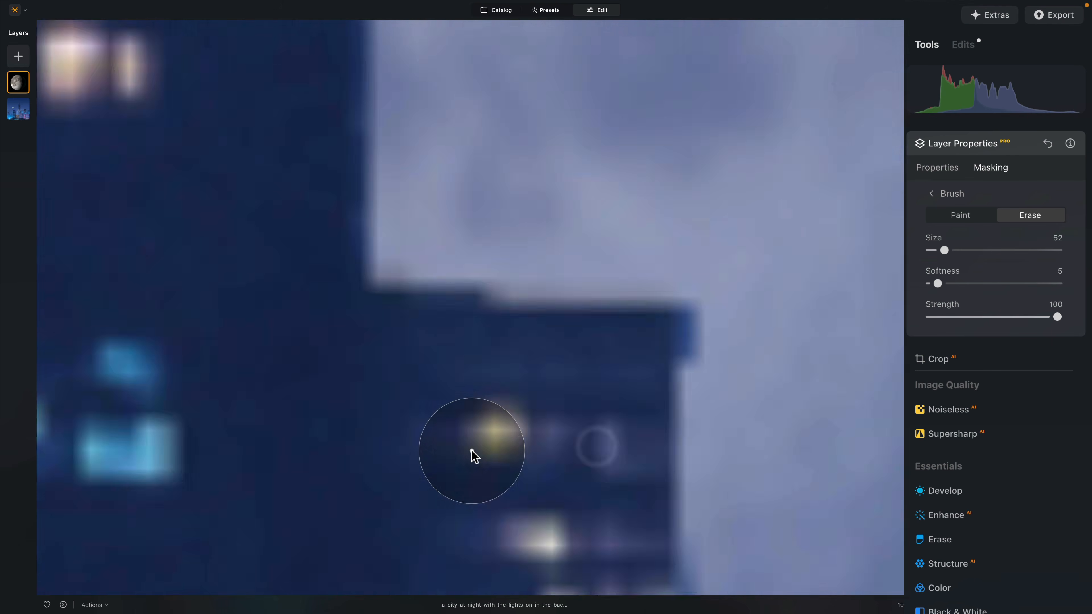
left_click(938, 167)
left_click_drag(1009, 203, 1057, 203)
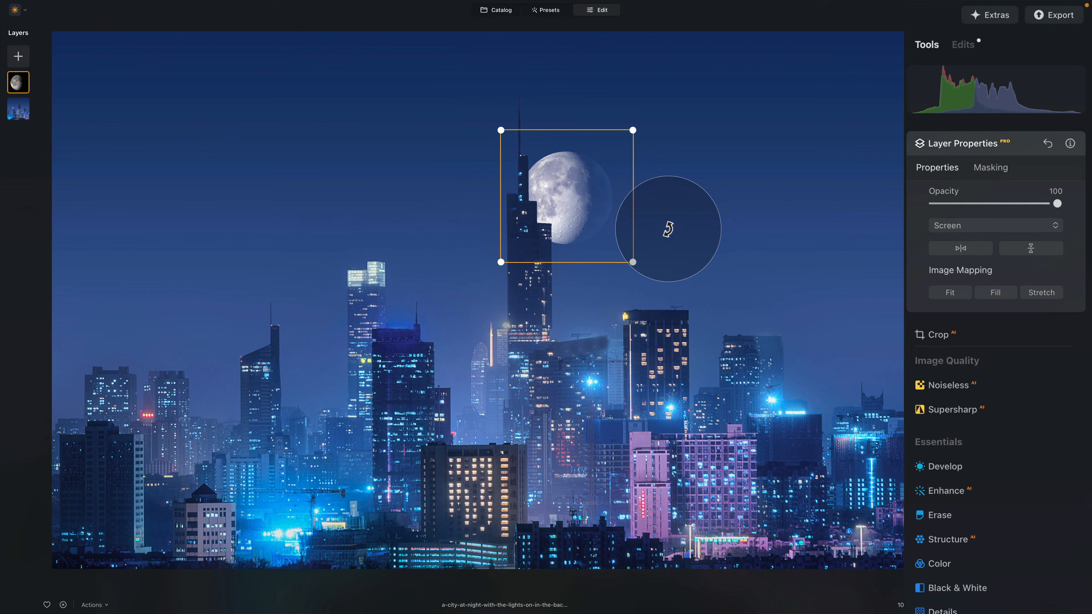
left_click(953, 605)
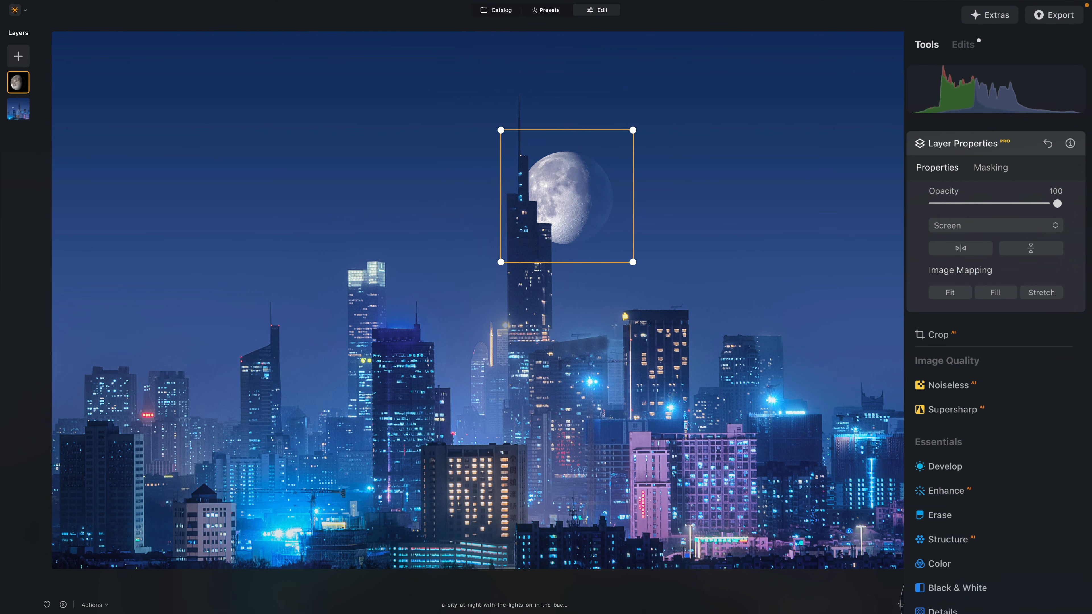
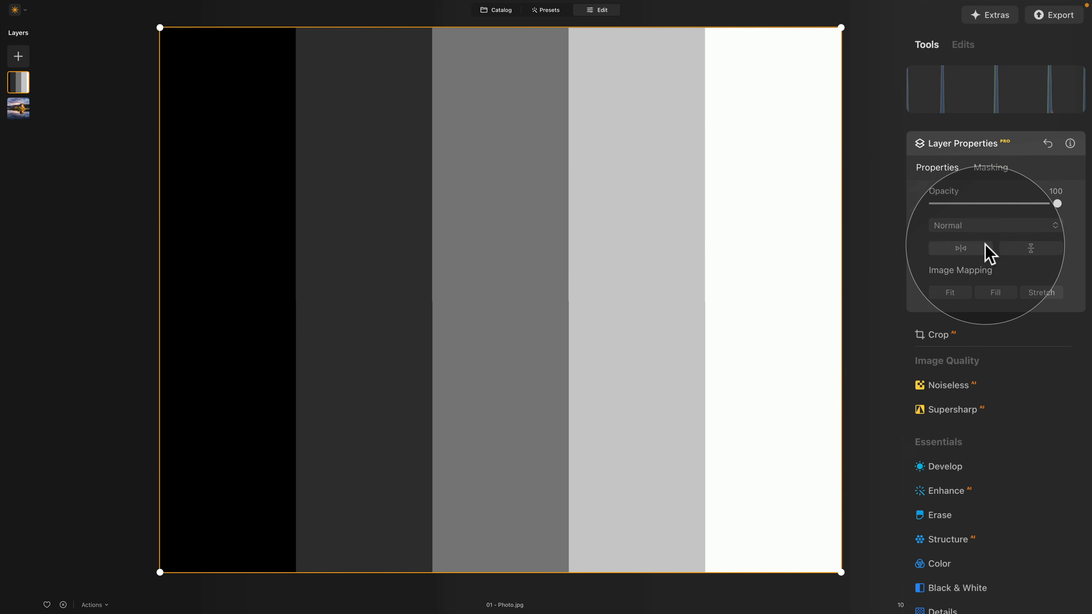
Step: Set the grey-bars layer's blend mode to Overlay above the castle photo
left_click(987, 221)
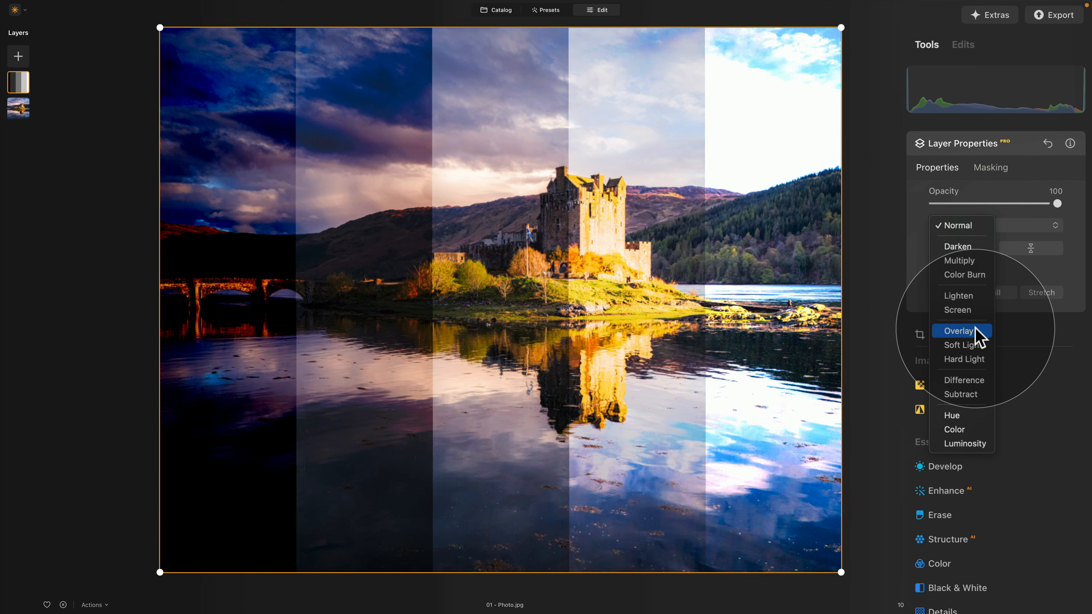
left_click(975, 333)
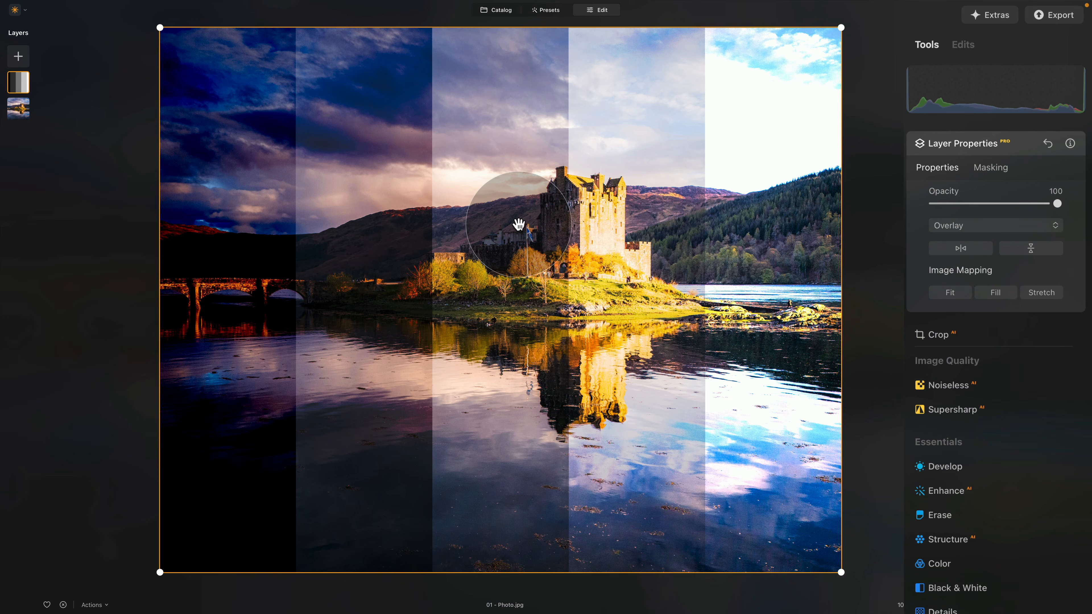
scroll(519, 225, "up", 2)
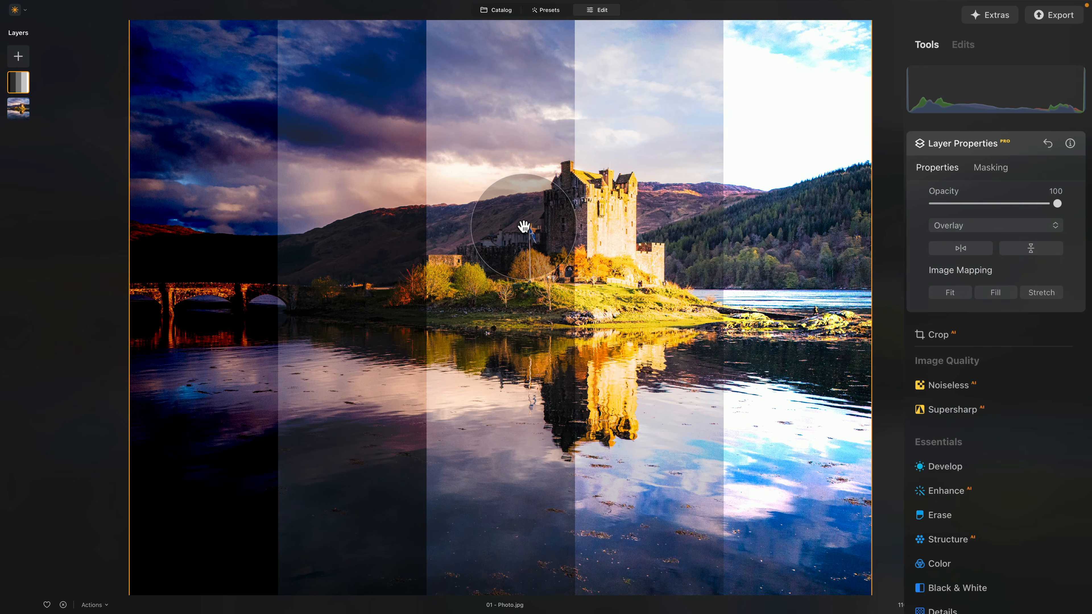
scroll(522, 226, "down", 1)
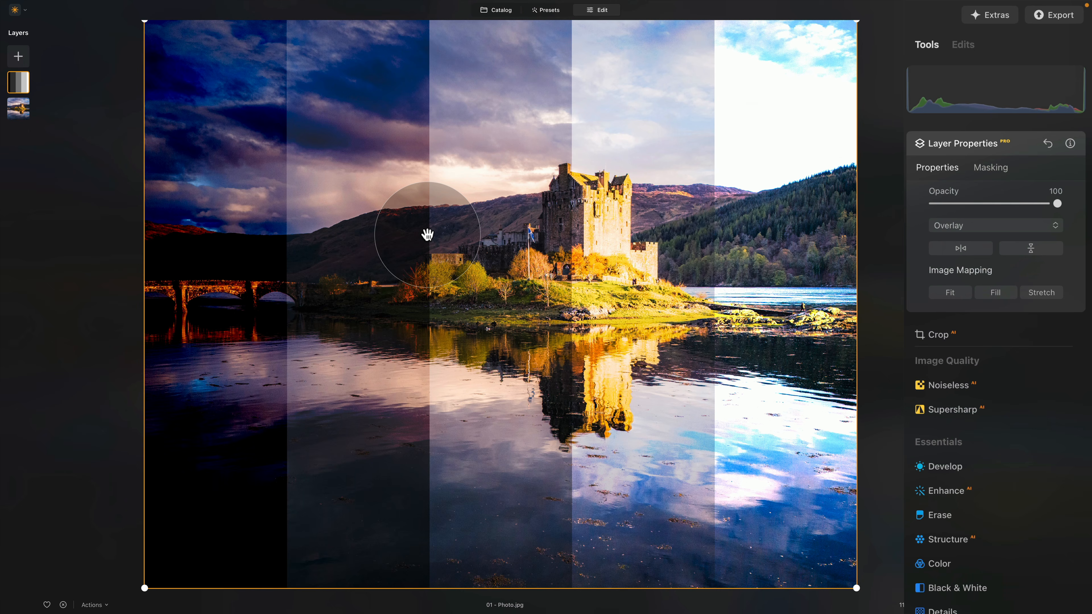
Step: Change the grey-bars layer's blend mode to Soft Light
left_click(1005, 225)
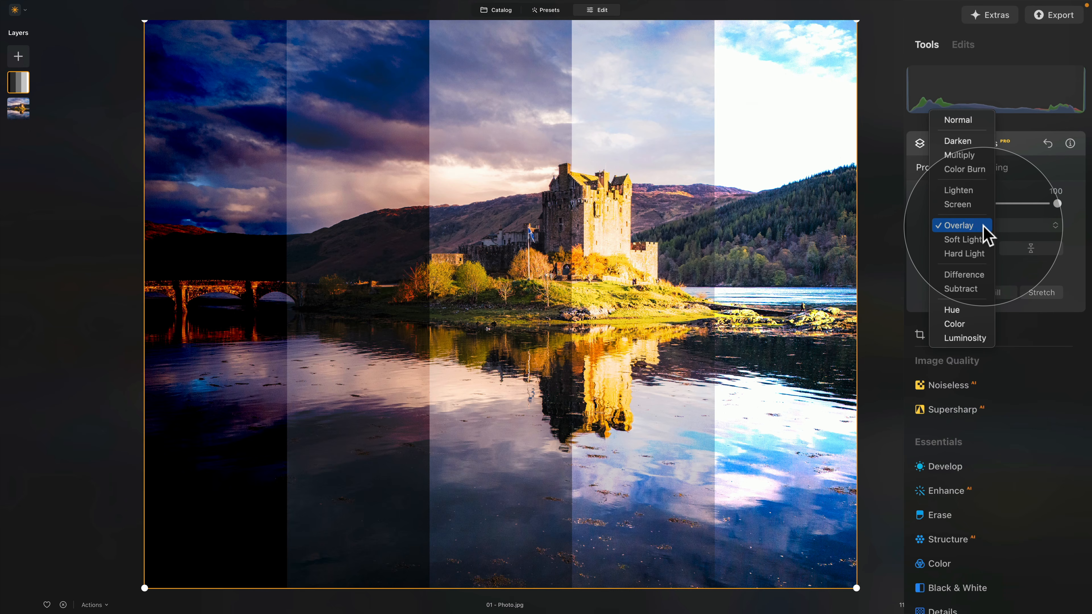
left_click(984, 228)
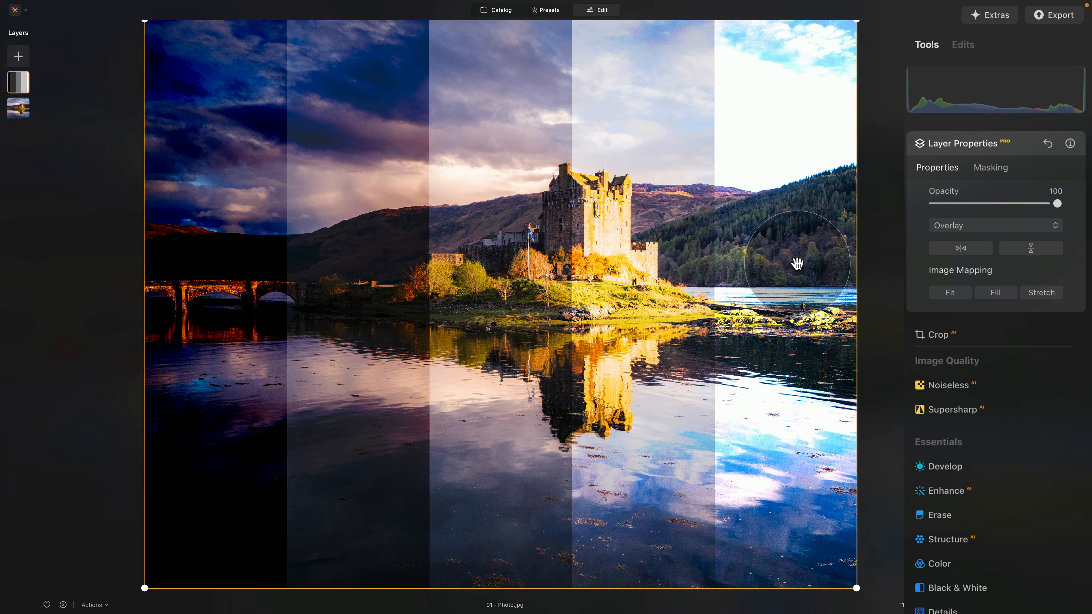
left_click(1016, 230)
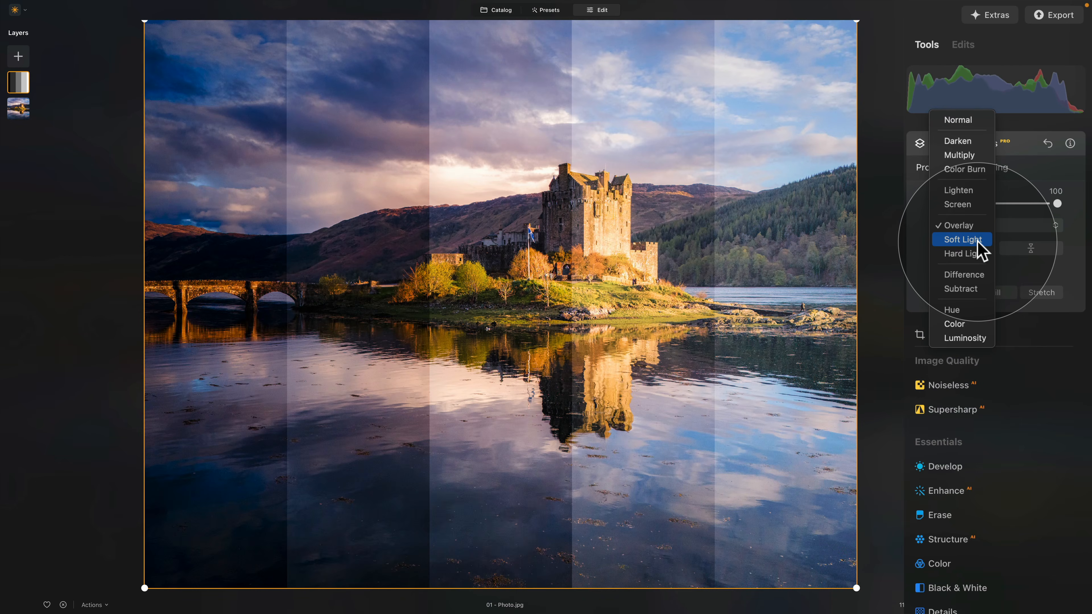
left_click(978, 244)
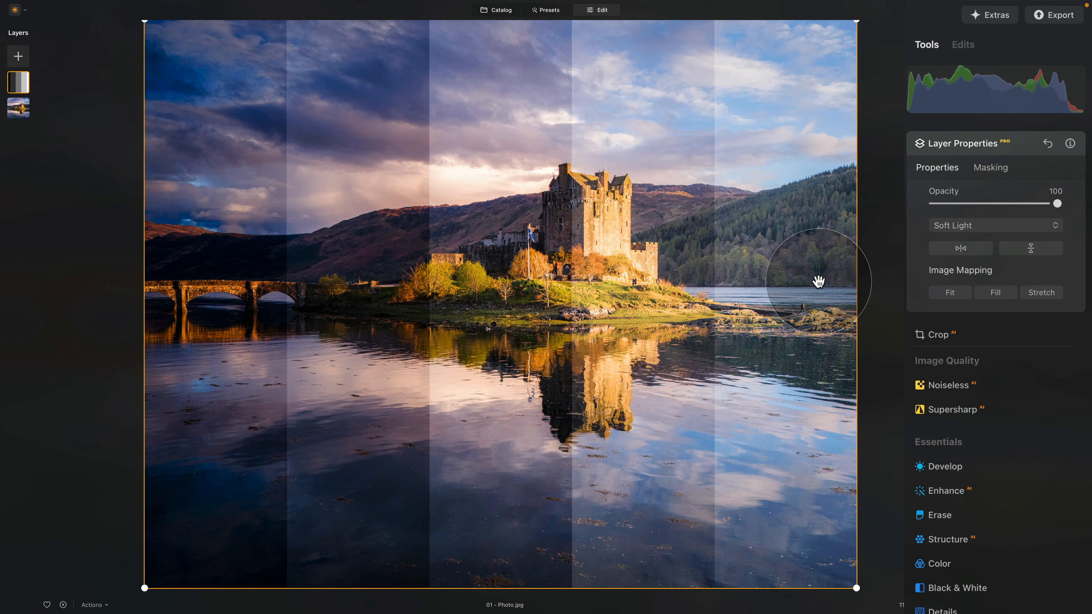
left_click(971, 231)
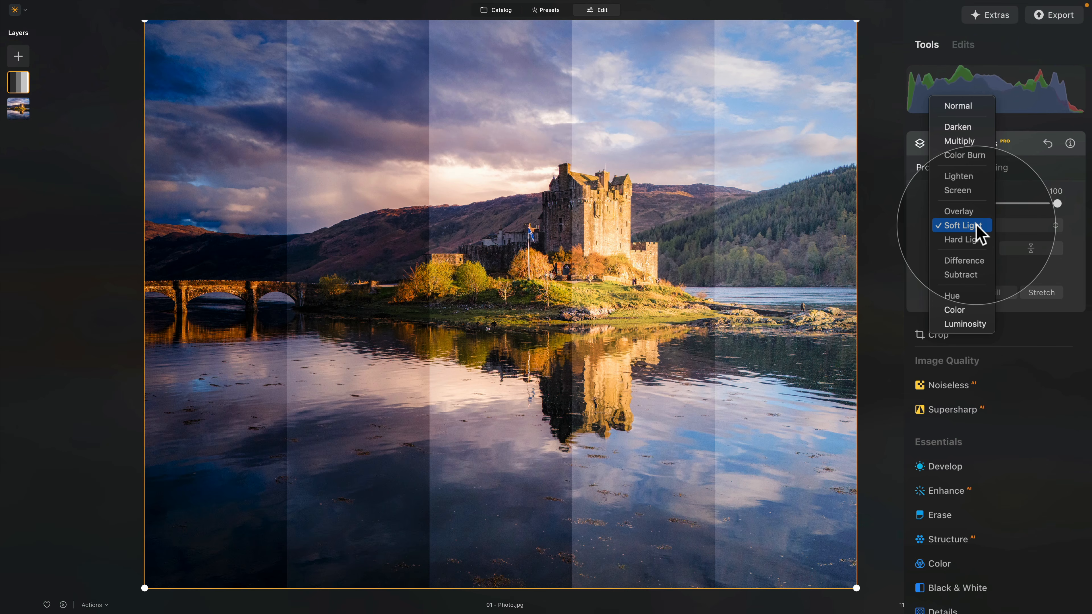
left_click(817, 227)
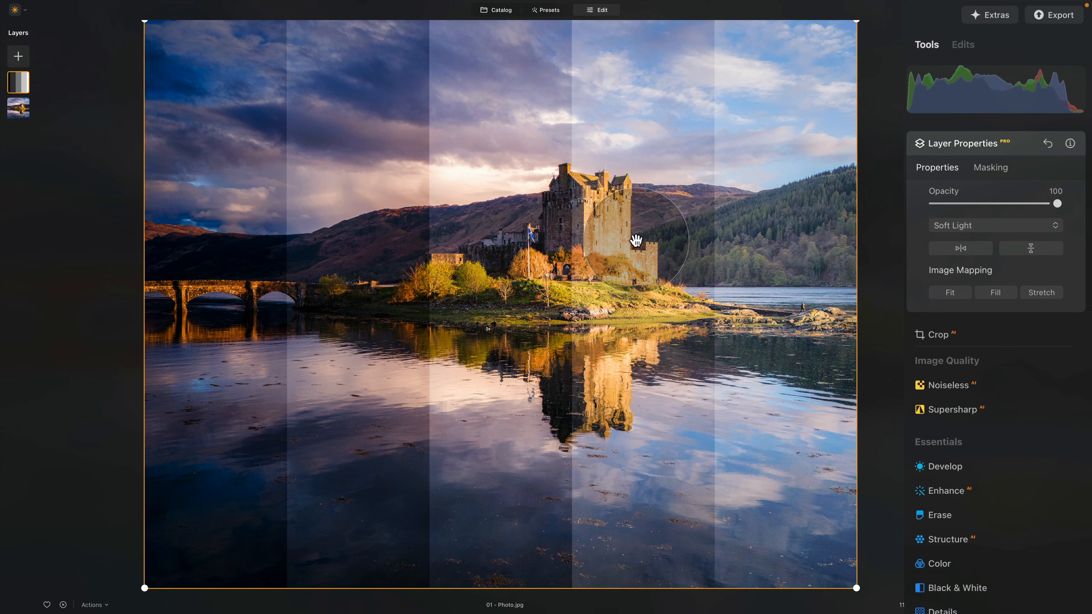
left_click(663, 214)
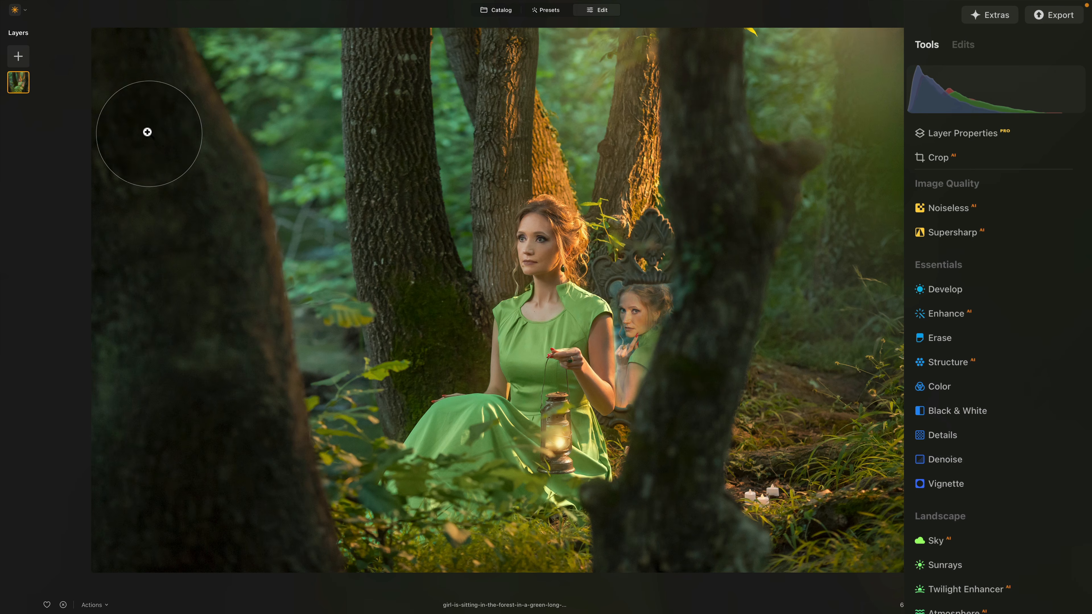
Step: Duplicate the forest portrait layer and set the copy's blend mode to Soft Light
right_click(21, 84)
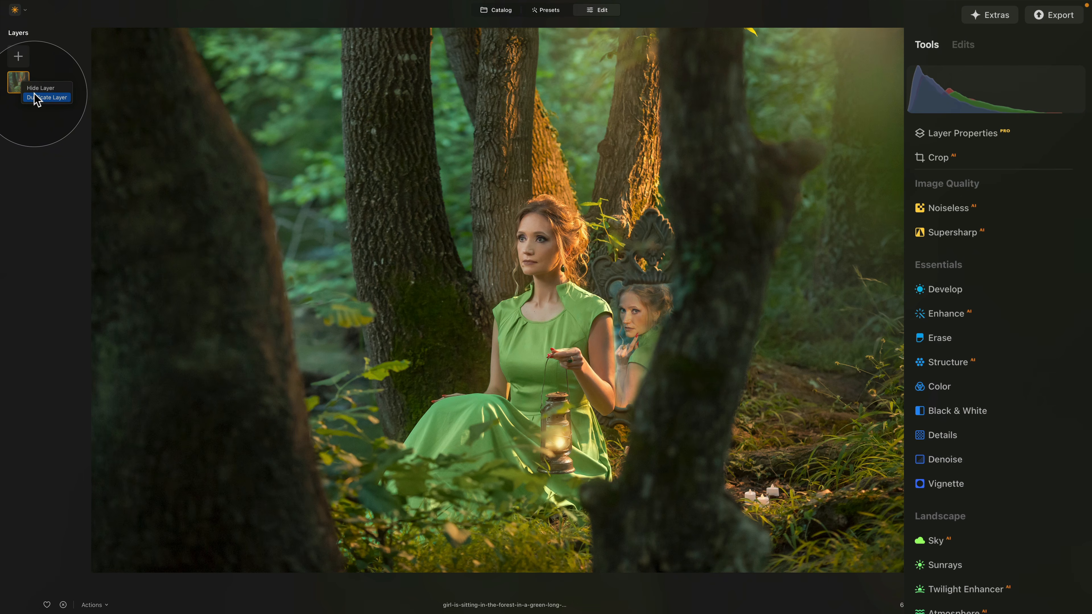
left_click(40, 98)
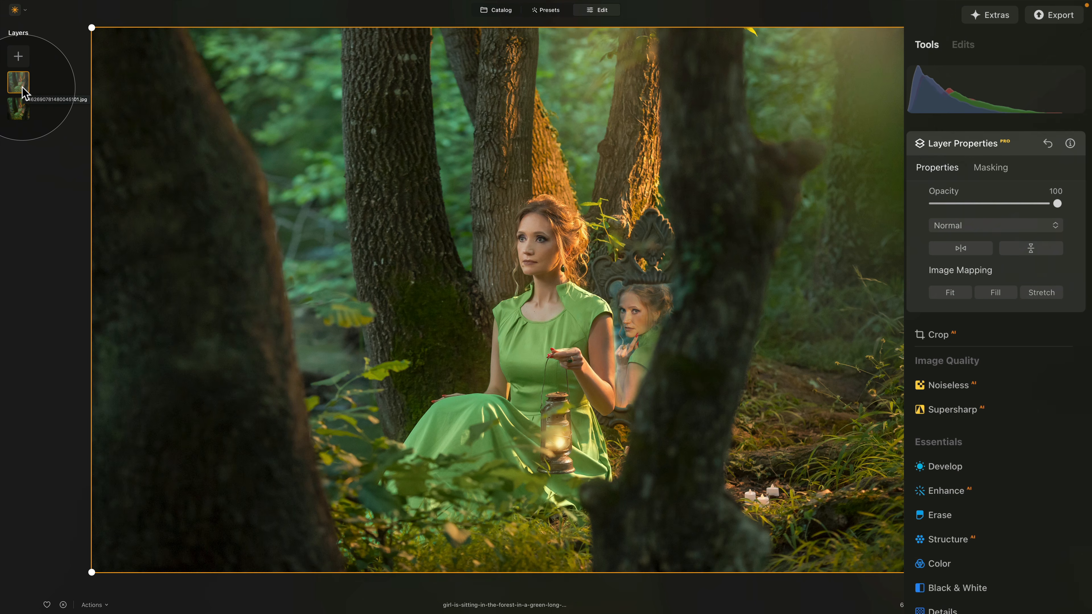
left_click(942, 225)
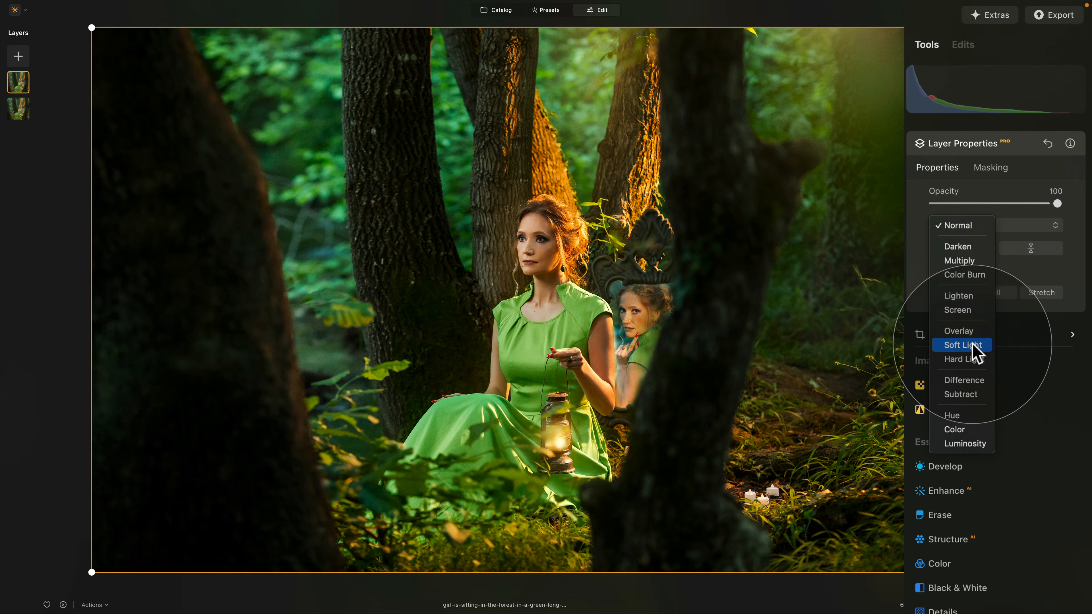
left_click(973, 344)
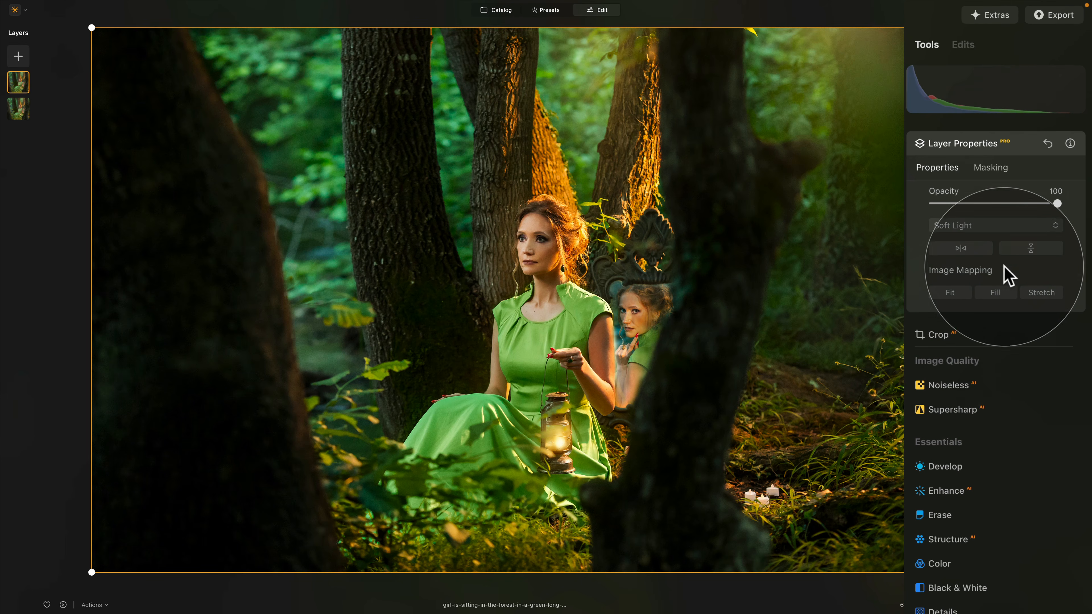
Step: Reduce the duplicated forest portrait layer's opacity to 46
left_click_drag(1057, 203, 990, 204)
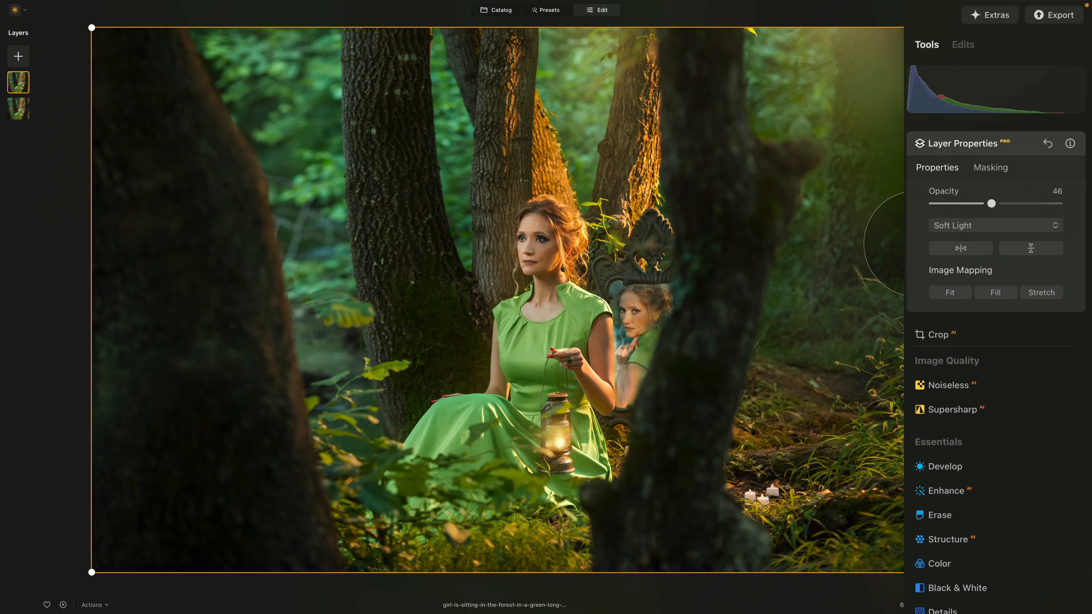
left_click(968, 226)
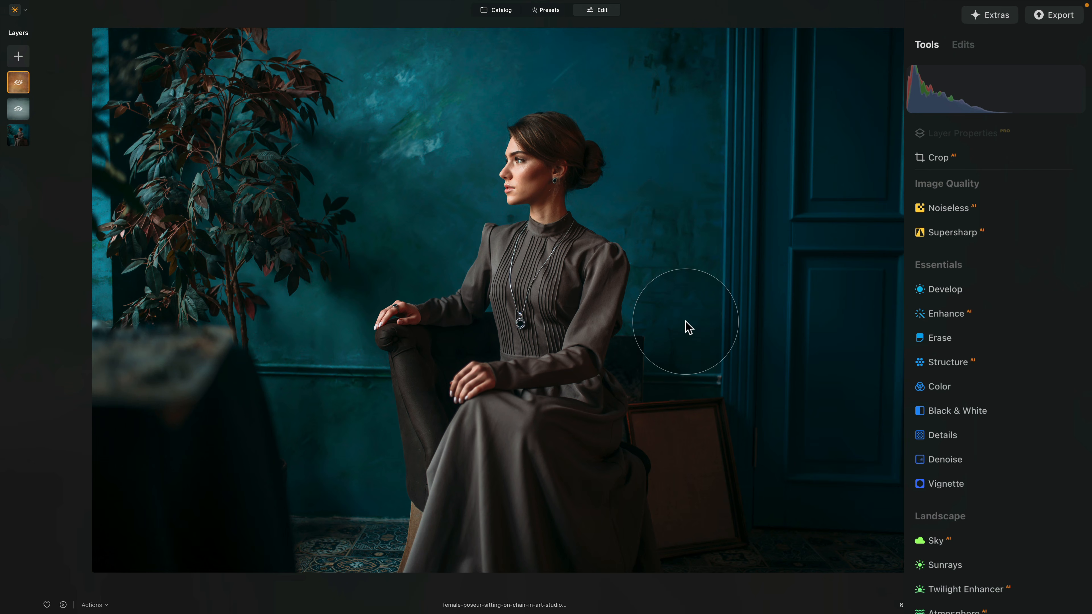
Step: Show the blue-grey texture layer above the seated woman's portrait and set its blend mode to Overlay
right_click(25, 114)
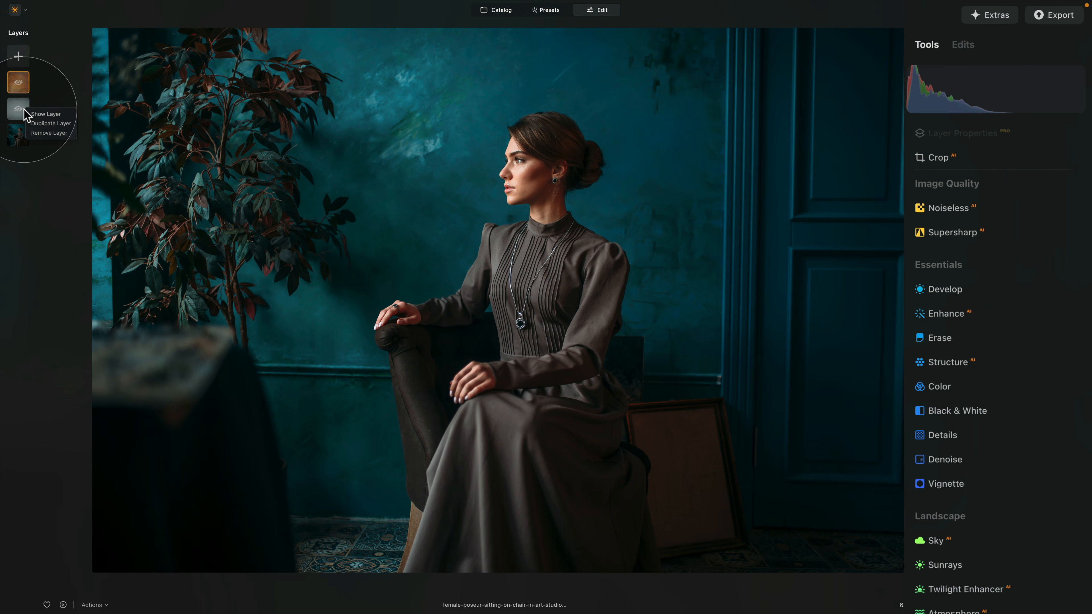
left_click(41, 114)
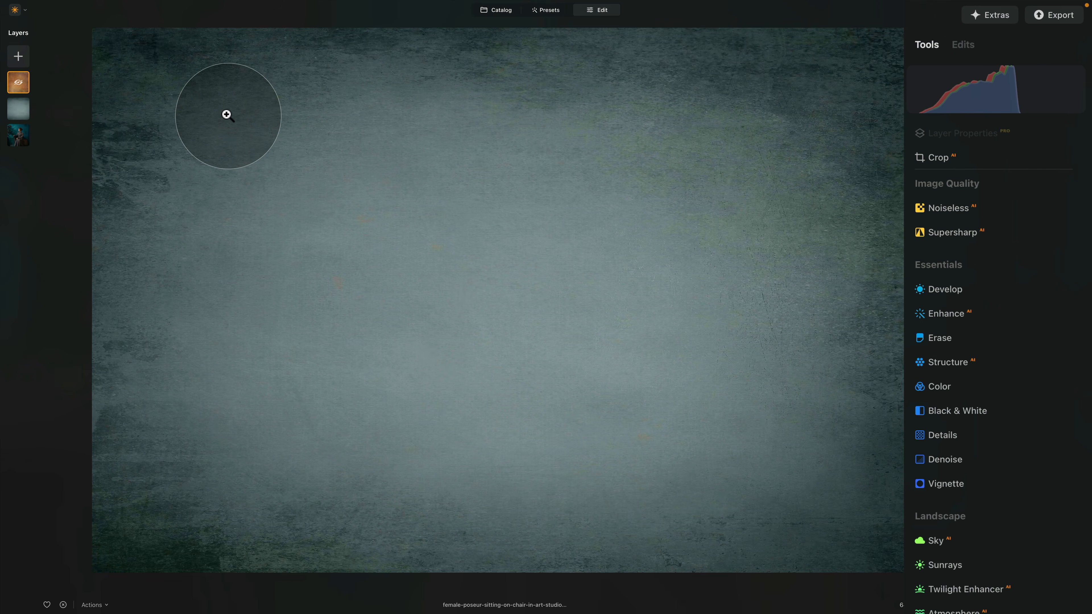
left_click(19, 110)
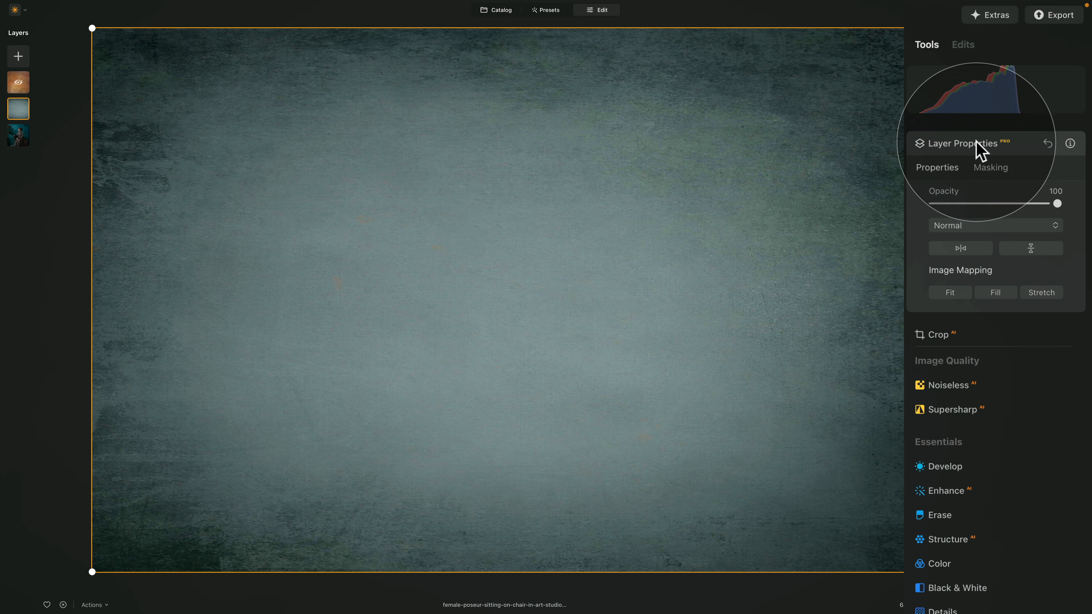
left_click(988, 227)
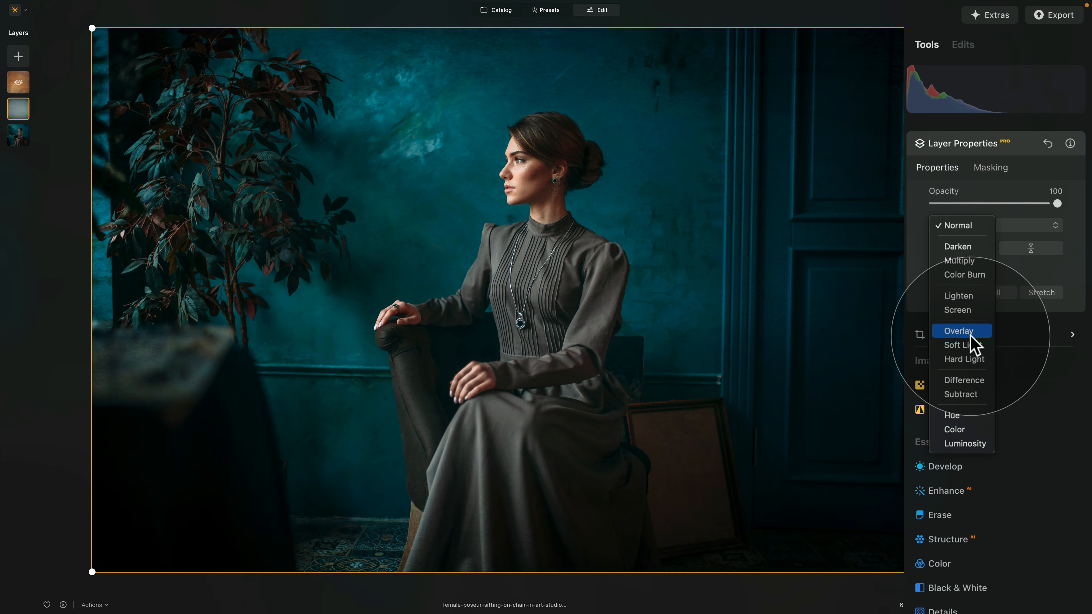
left_click(971, 331)
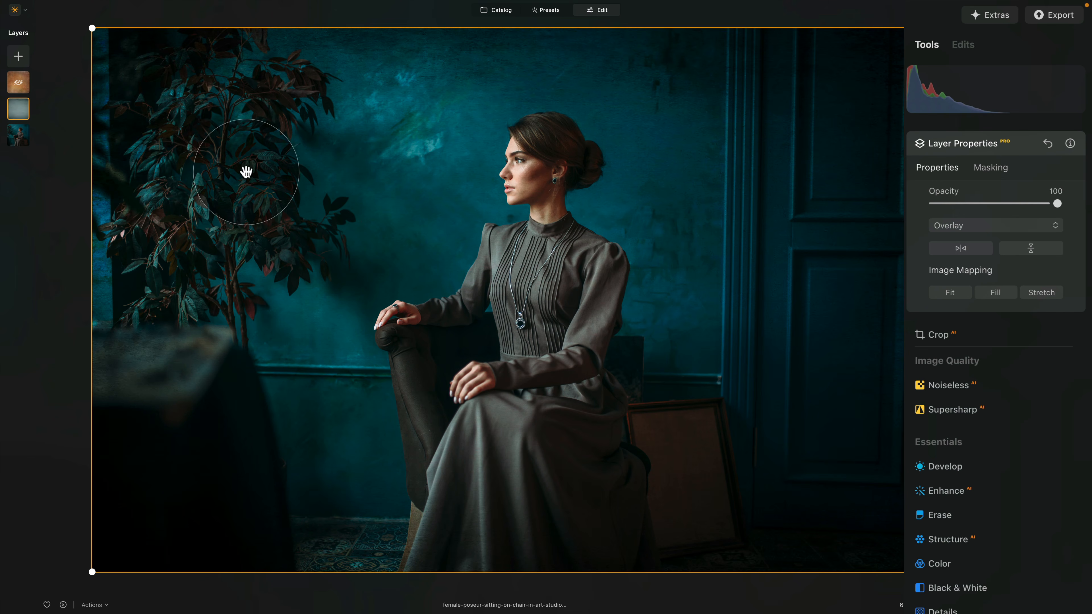
Step: Toggle the blue-grey texture layer's visibility to compare its effect, leaving the layer hidden
right_click(16, 109)
left_click(17, 111)
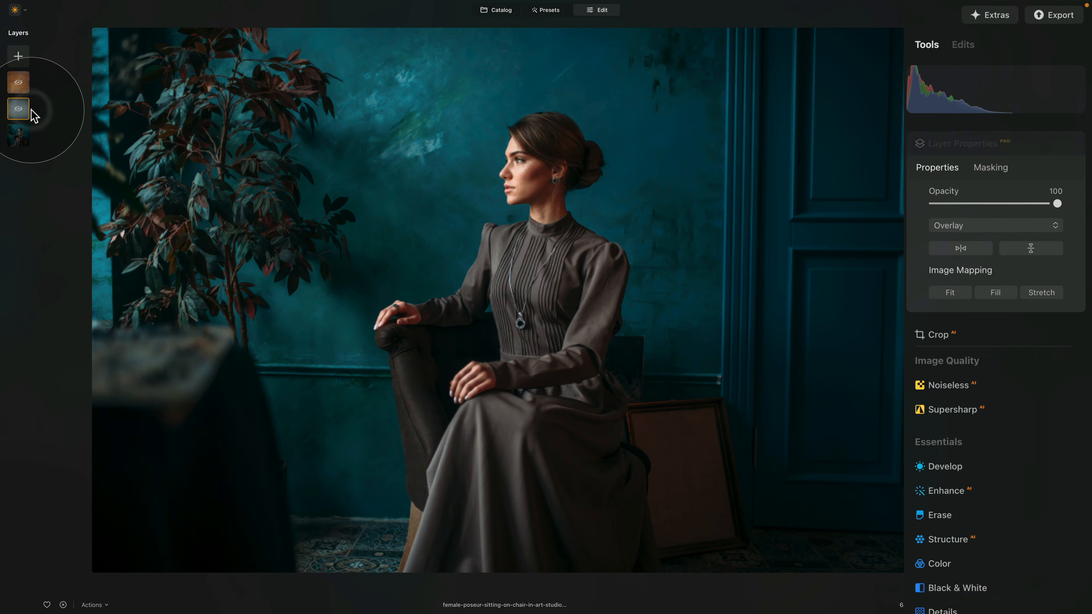
right_click(17, 111)
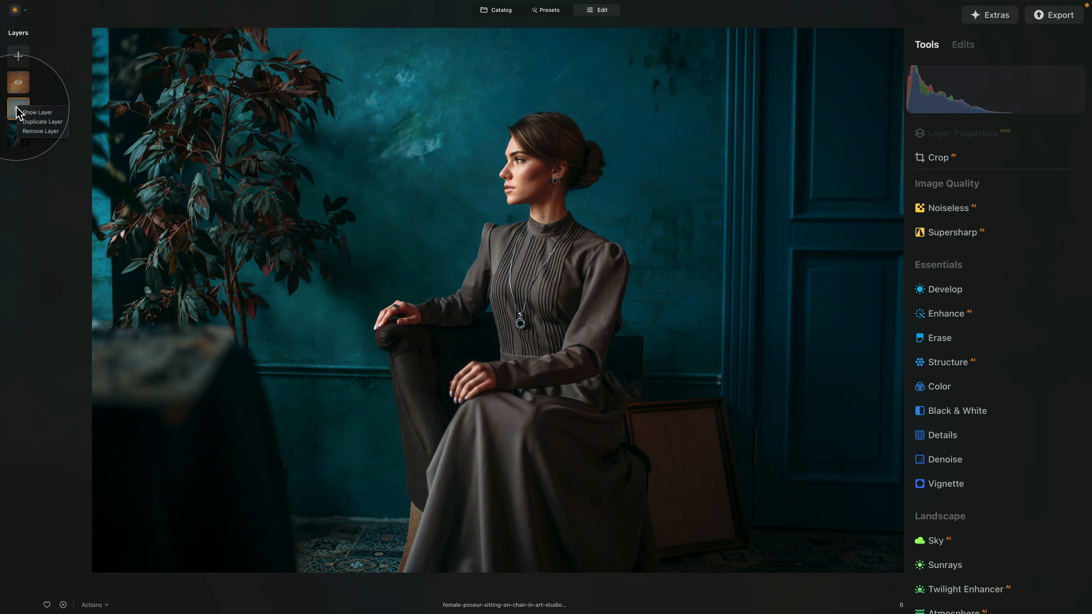
left_click(37, 112)
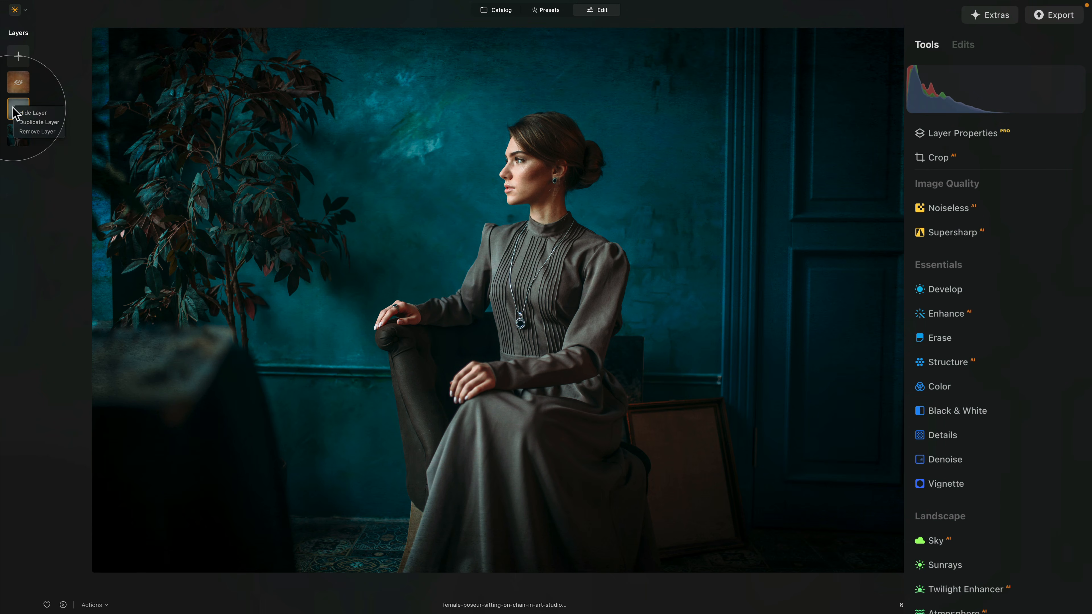
left_click(19, 109)
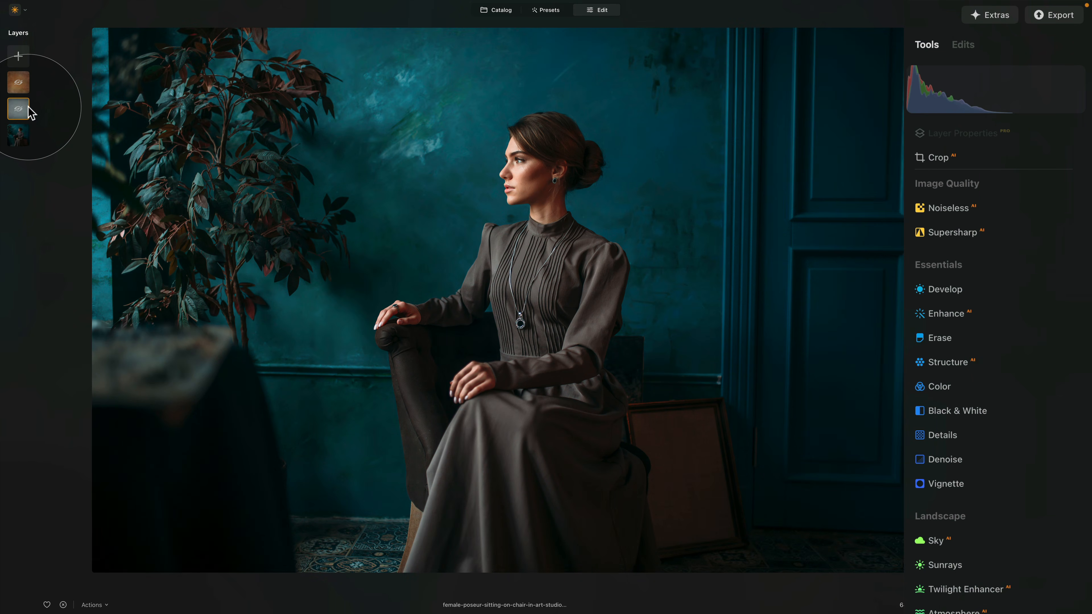
Step: Show the orange texture layer and blend it in Soft Light mode at 81 opacity
left_click(18, 83)
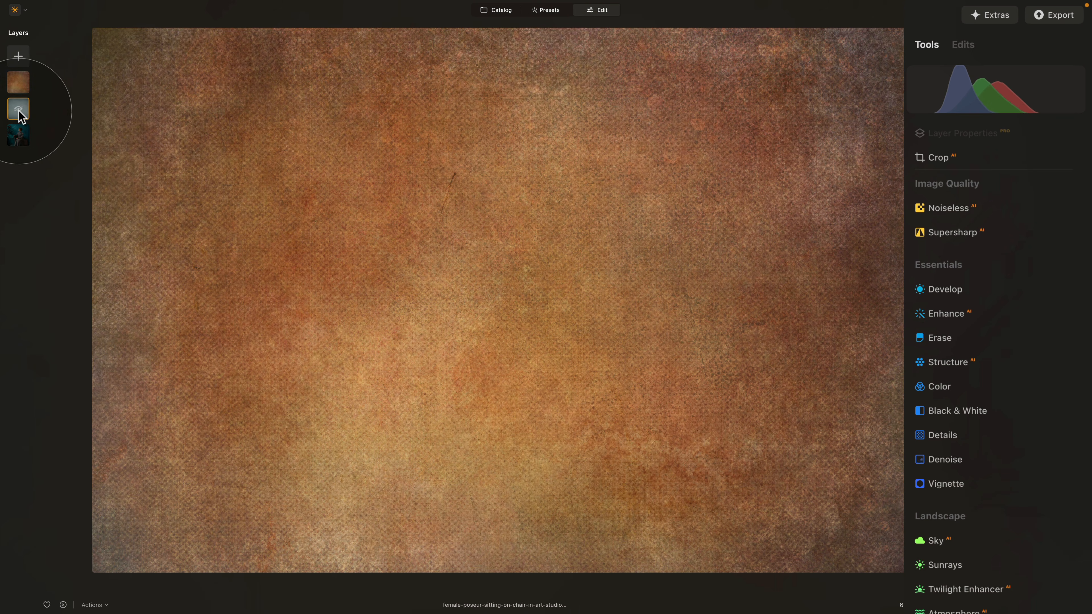
left_click(21, 91)
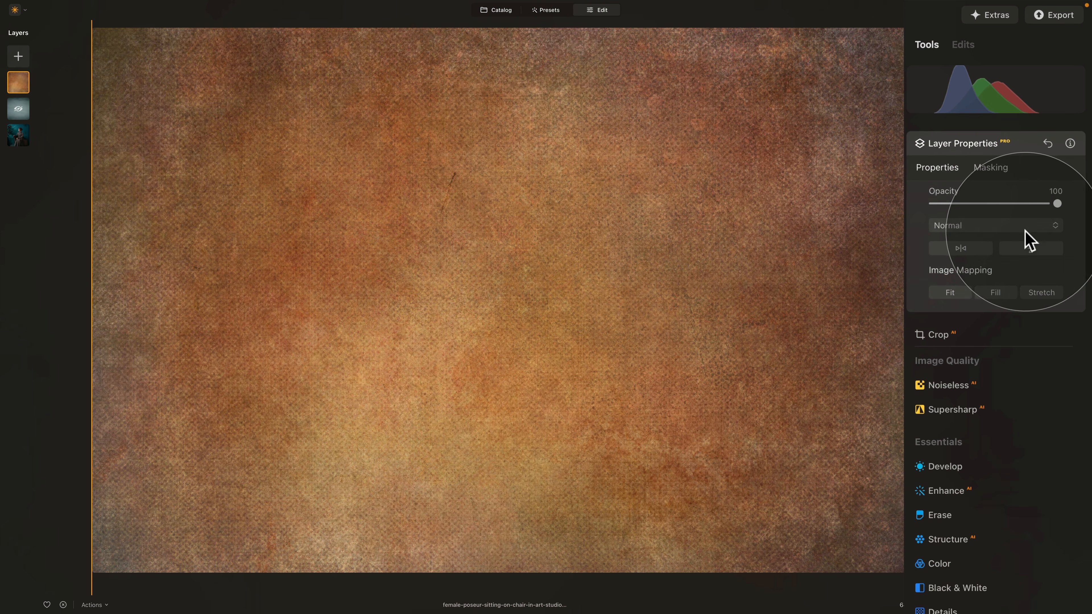
left_click(1014, 232)
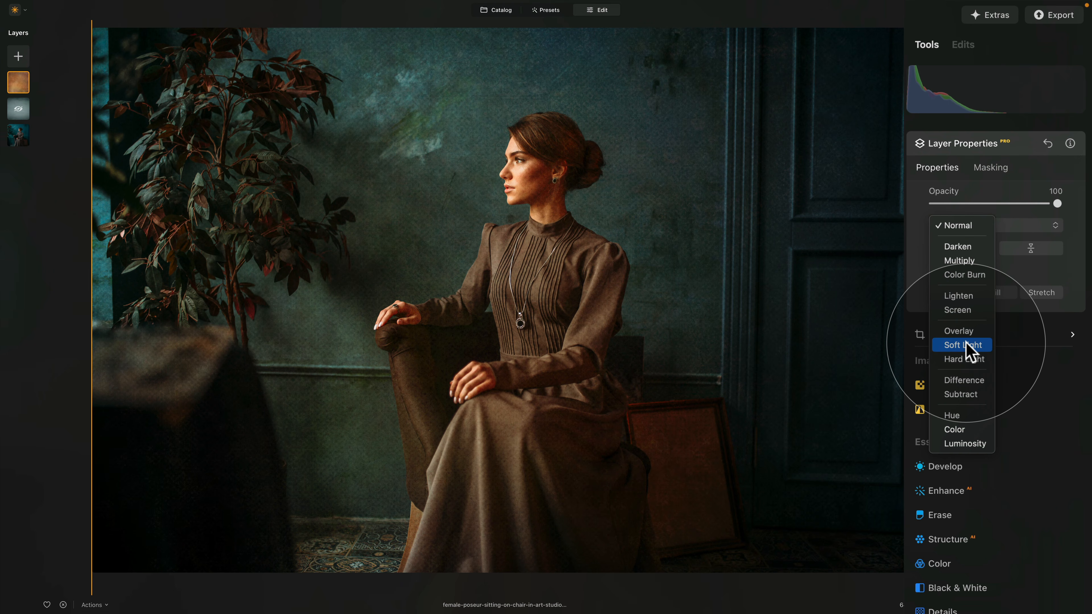
left_click(968, 347)
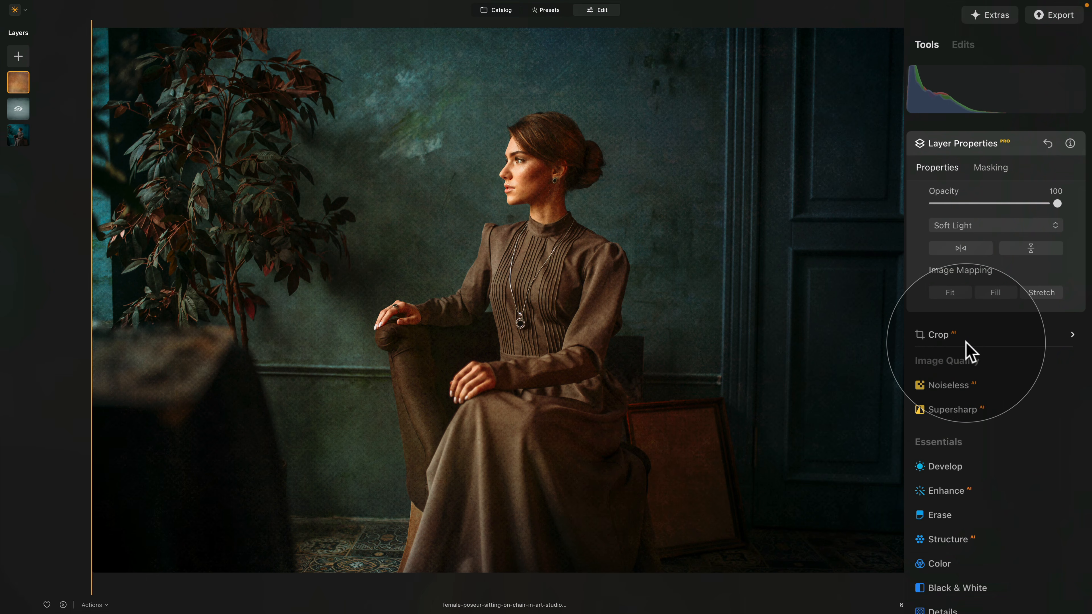
left_click(1031, 204)
left_click_drag(1030, 201, 1034, 202)
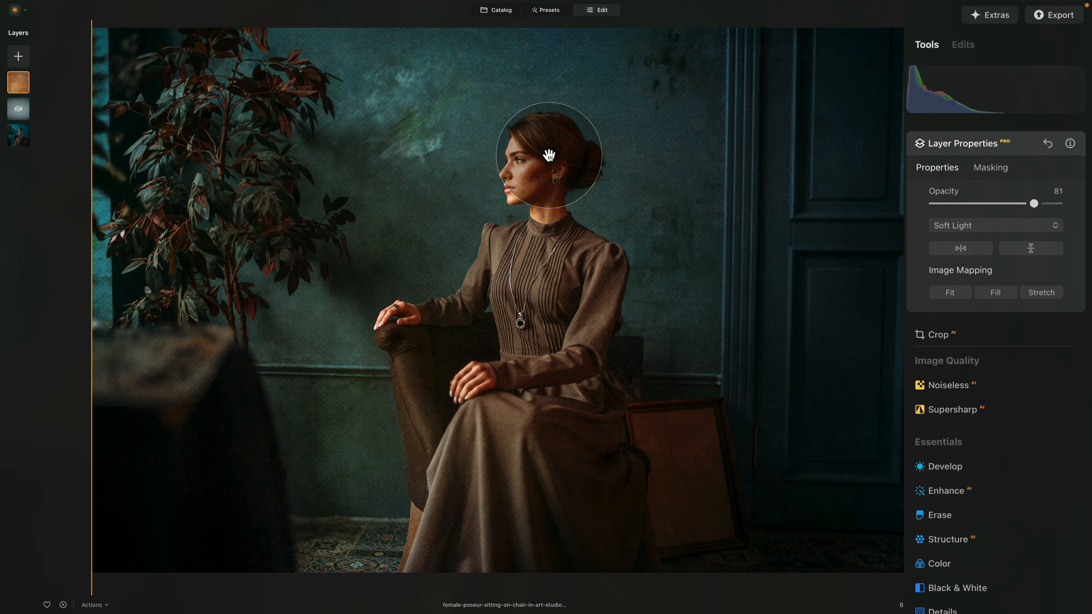
Step: Erase the orange texture from the woman's face with the masking brush at strength 60
scroll(533, 177, "up", 3)
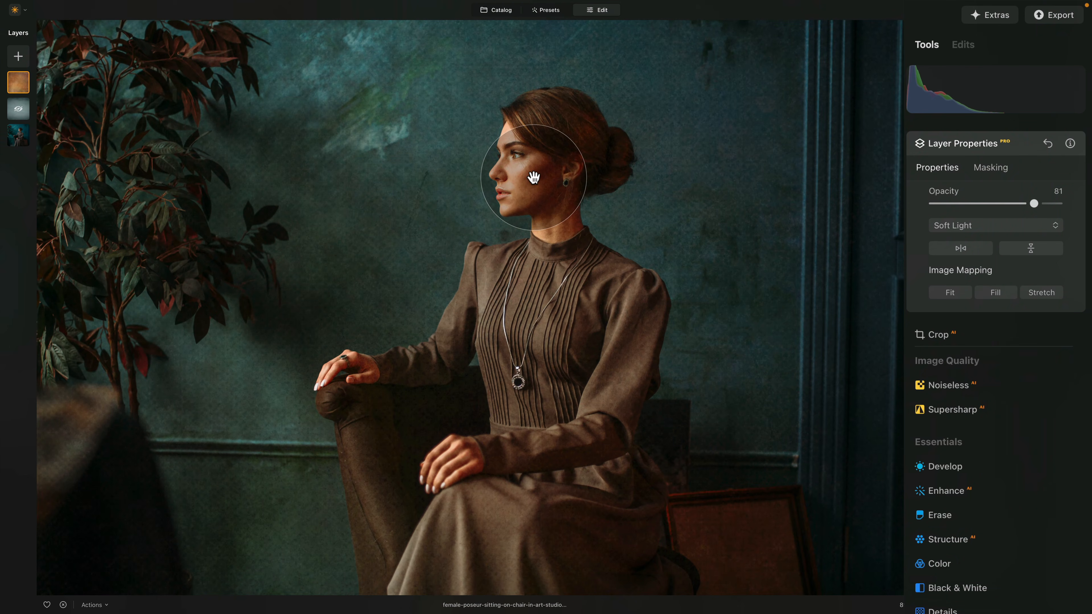
left_click(991, 169)
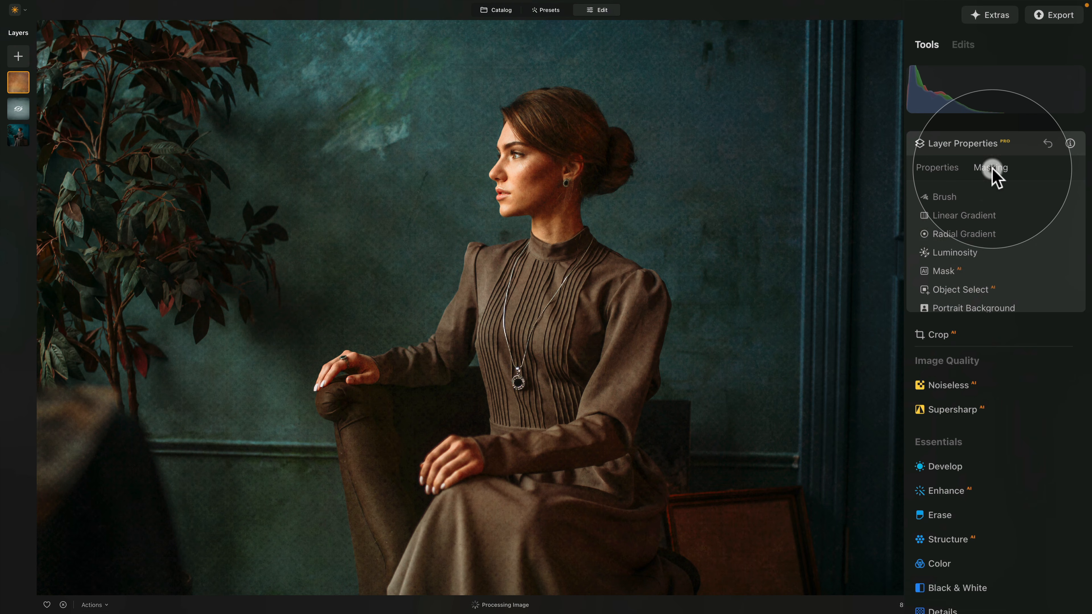
left_click(958, 198)
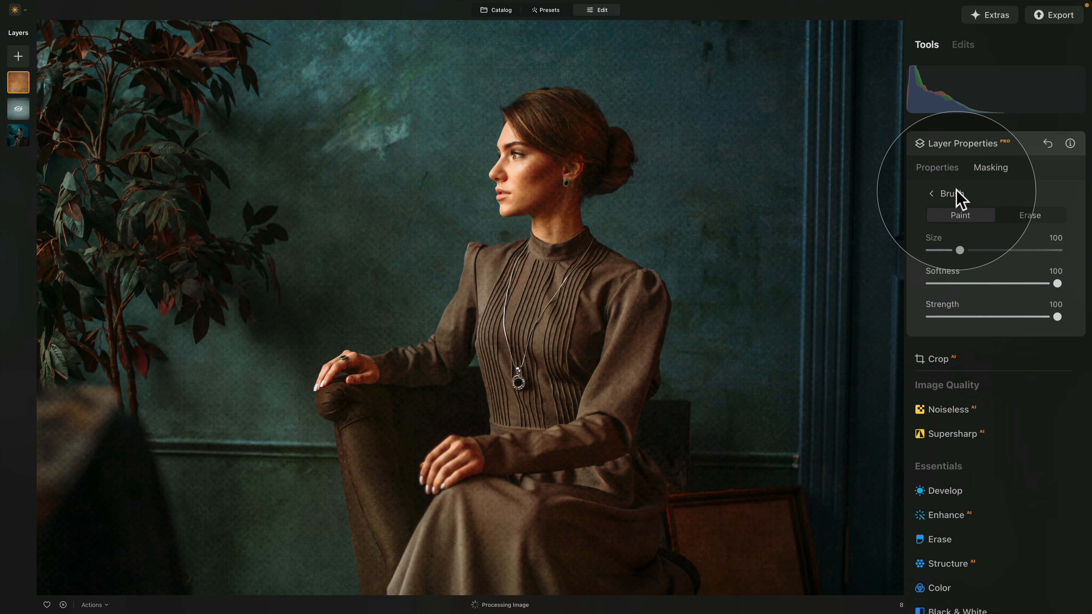
left_click(1038, 219)
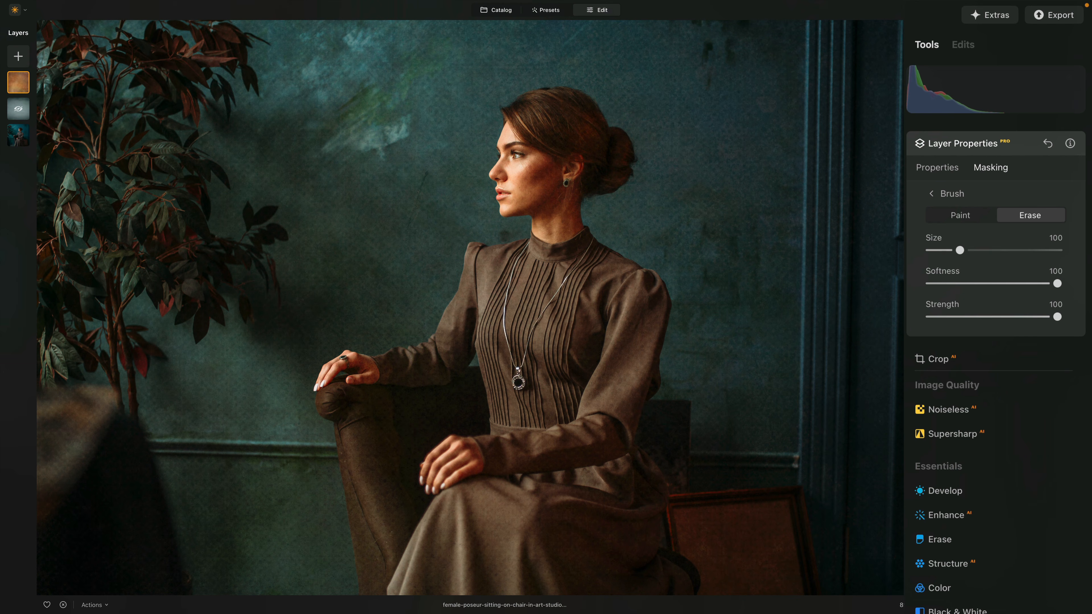
left_click(1004, 317)
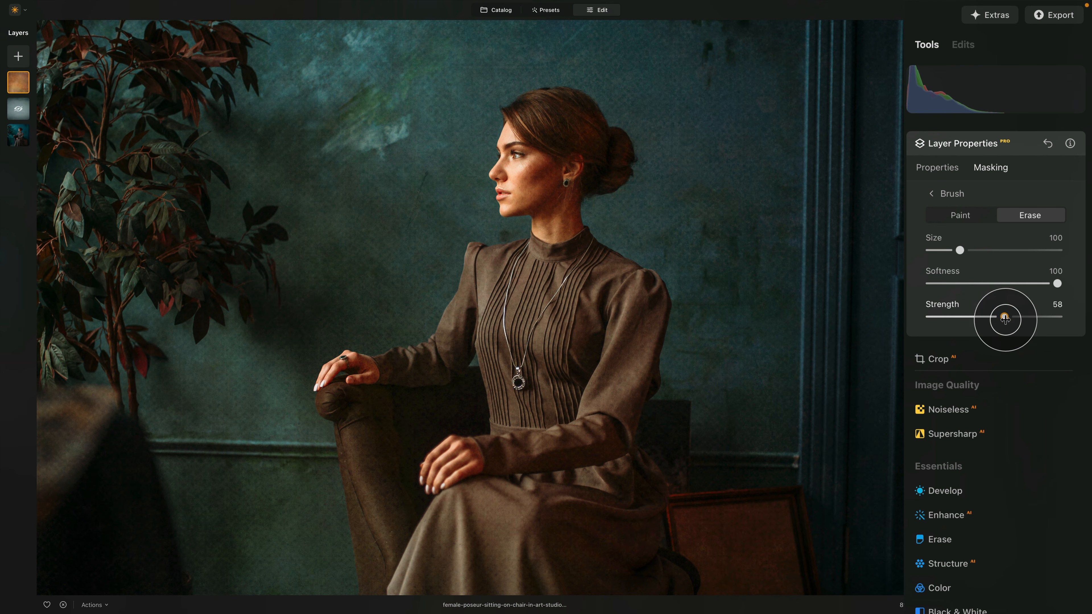
left_click_drag(1005, 317, 1007, 317)
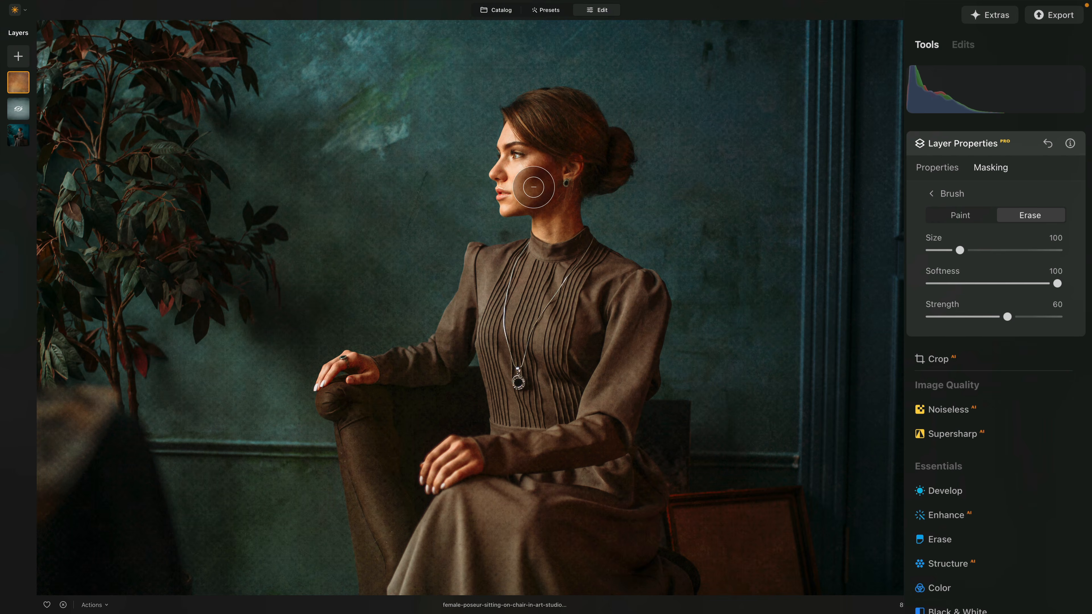
mouse_move(566, 130)
left_mouse_down()
mouse_move(572, 165)
mouse_move(582, 117)
mouse_move(580, 172)
mouse_move(567, 141)
mouse_move(536, 152)
mouse_move(525, 194)
mouse_move(525, 162)
mouse_move(565, 208)
mouse_move(568, 301)
left_mouse_up()
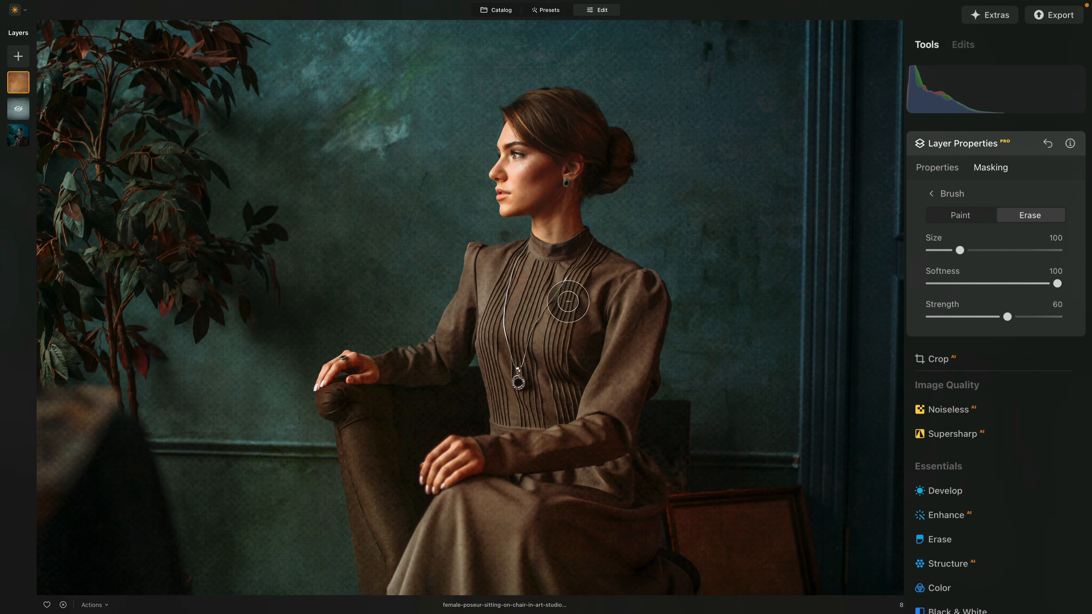
mouse_move(532, 159)
left_mouse_down()
mouse_move(524, 179)
mouse_move(546, 173)
left_mouse_up()
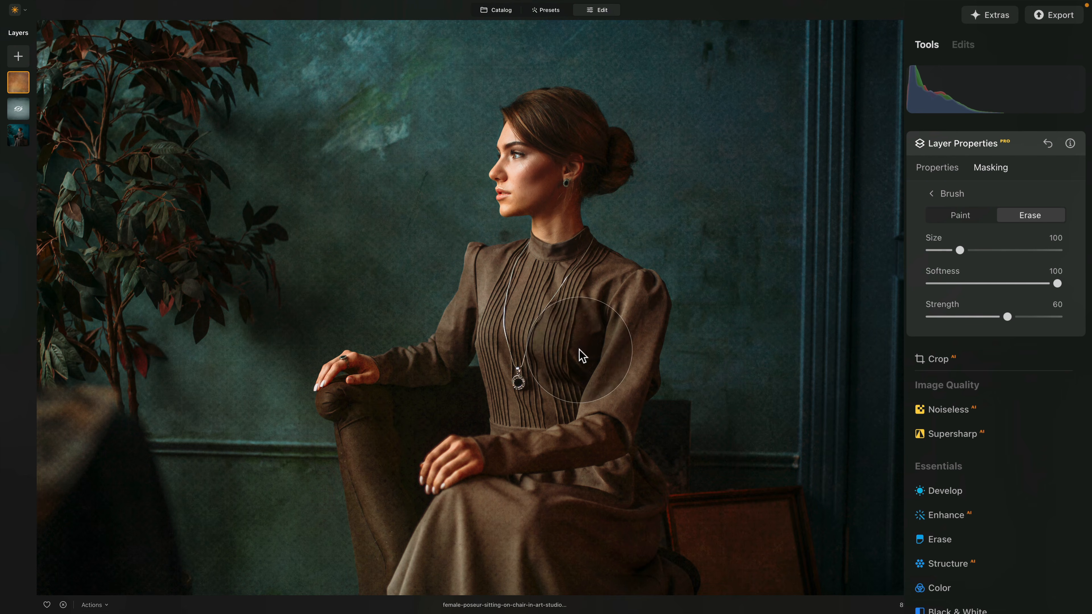
Step: Erase the orange texture from the woman's hands, reducing the mask brush size to 52 for the hand on the armrest
scroll(581, 355, "down", 3)
left_click_drag(456, 351, 464, 353)
key("bracketleft")
key("bracketleft")
key("bracketleft")
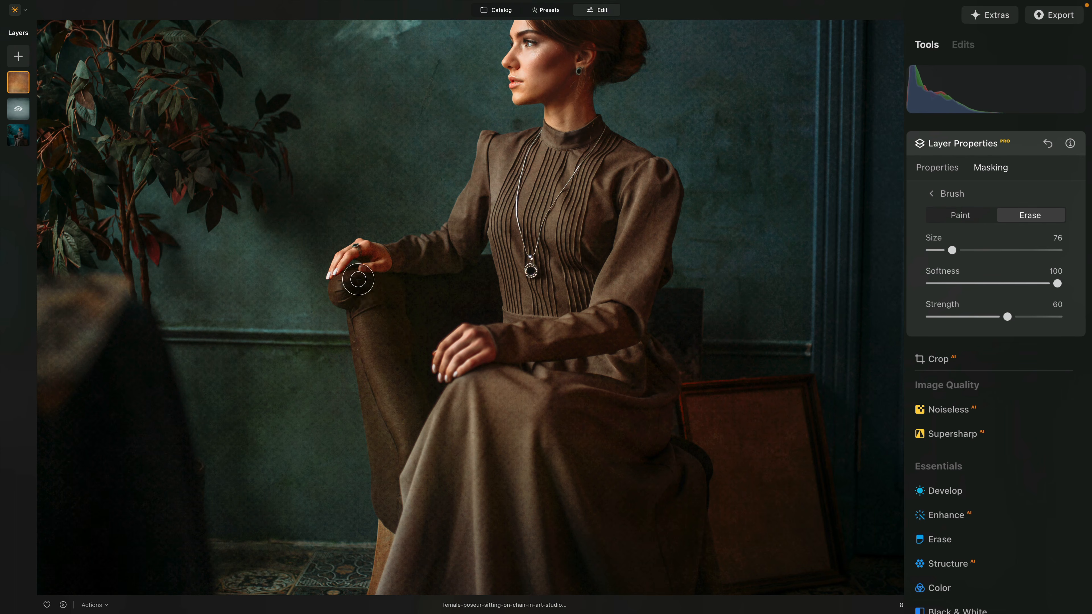
key("bracketleft")
key("bracketleft")
key("bracketleft")
mouse_move(353, 254)
left_mouse_down()
mouse_move(373, 249)
mouse_move(366, 268)
mouse_move(660, 283)
left_mouse_up()
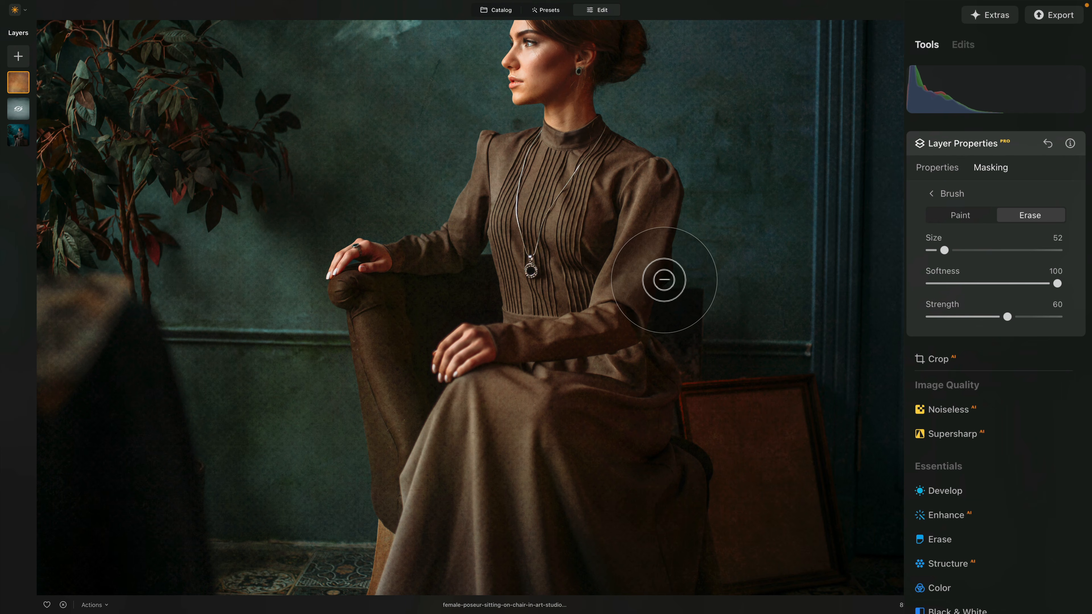
left_click_drag(593, 130, 591, 211)
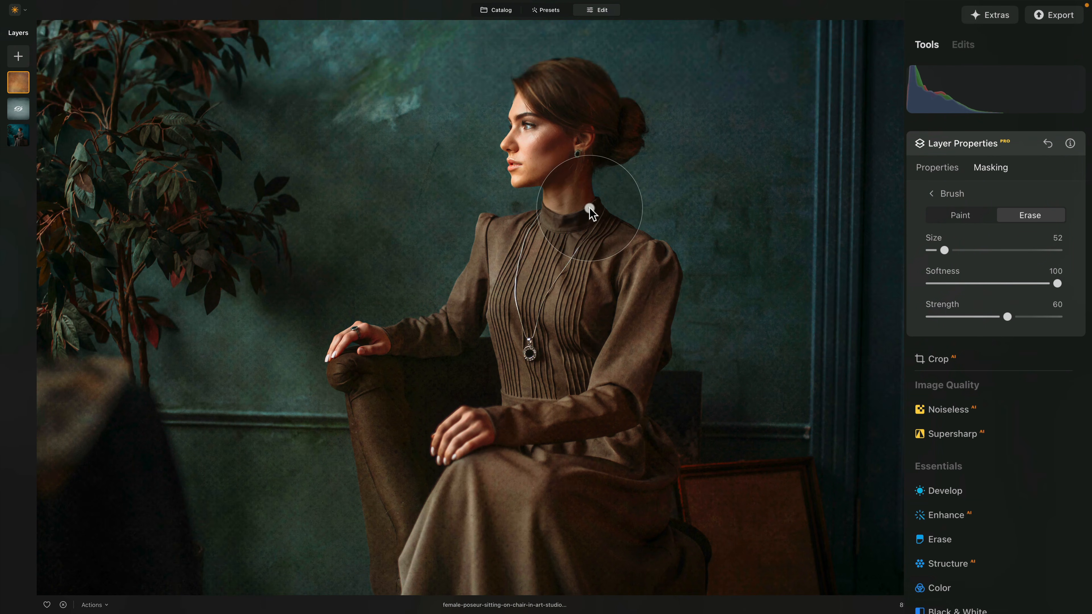
scroll(590, 209, "down", 3)
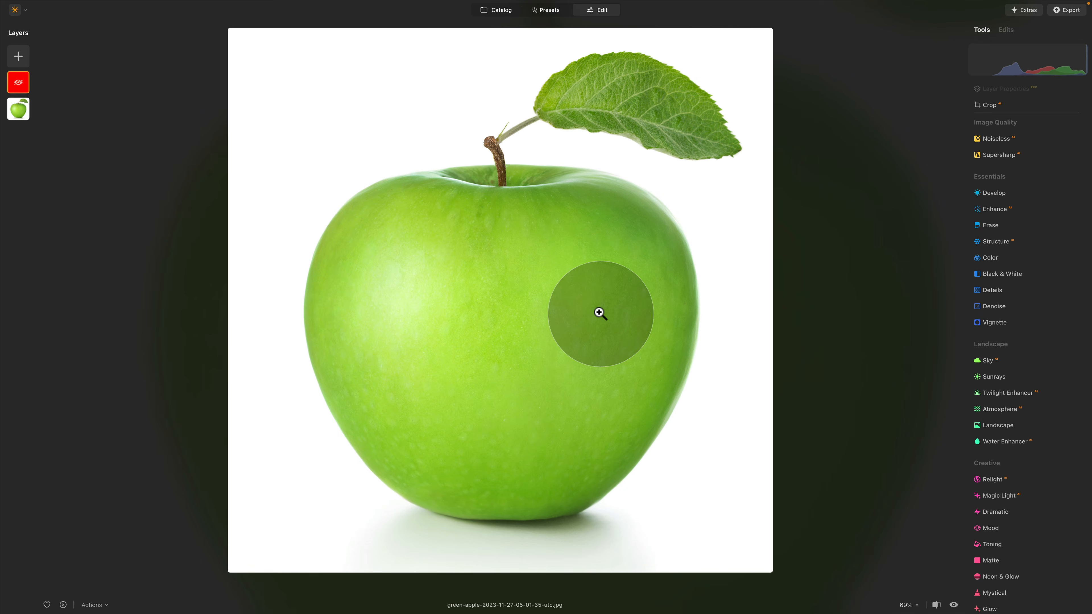
Step: Show the solid red layer above the green apple and set its blend mode to Color
left_click(19, 83)
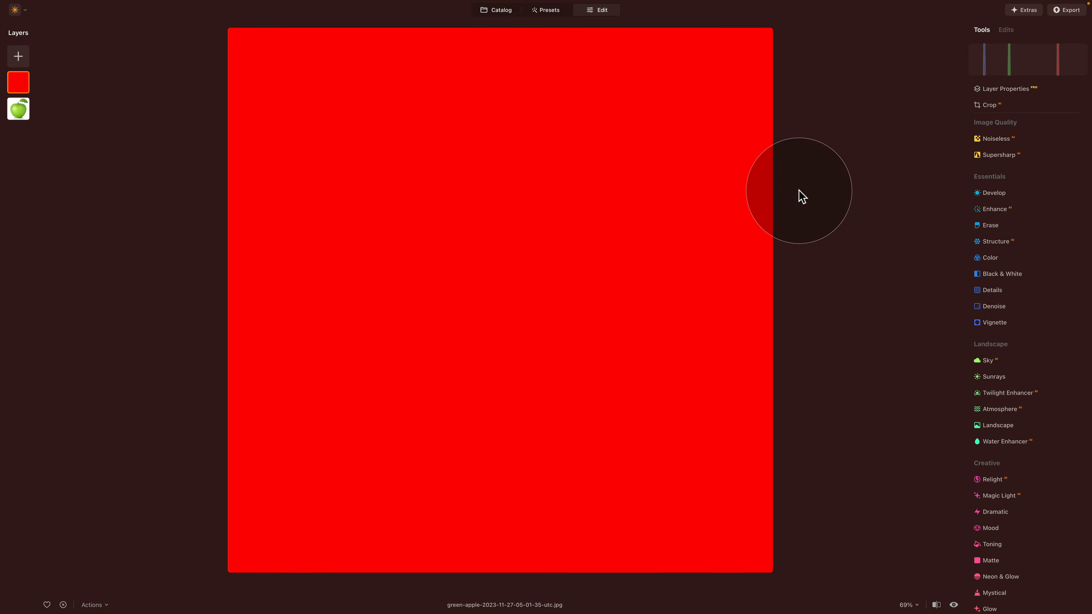
left_click(1018, 90)
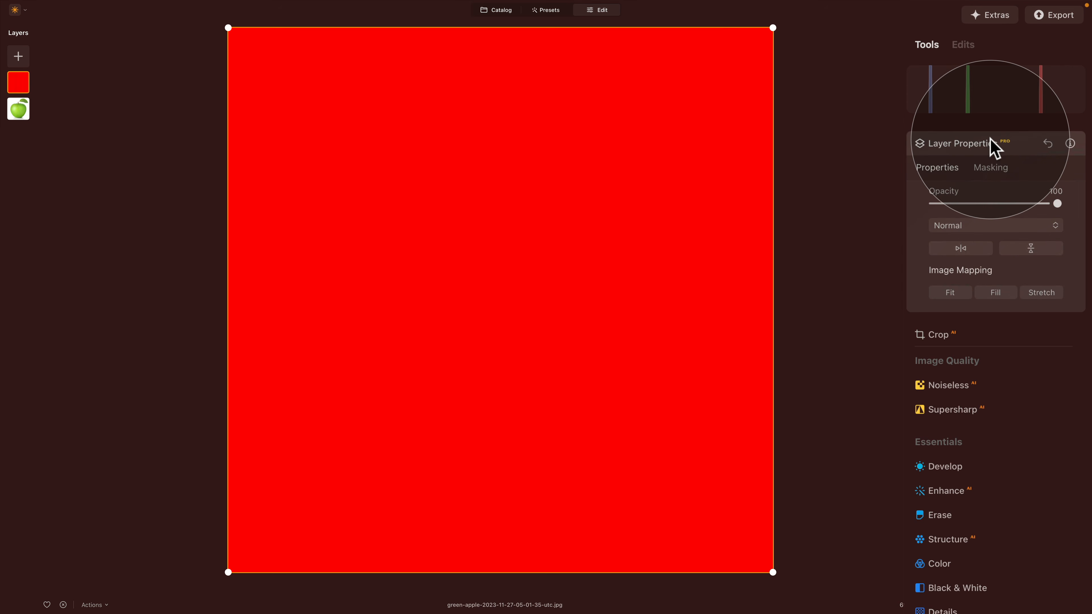
left_click(1010, 224)
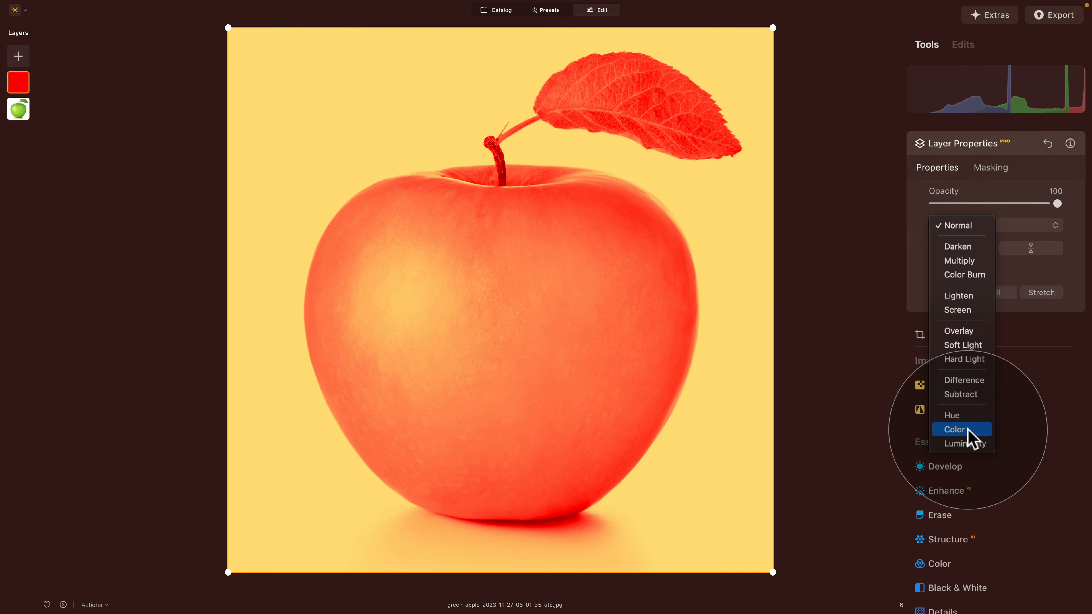
left_click(958, 430)
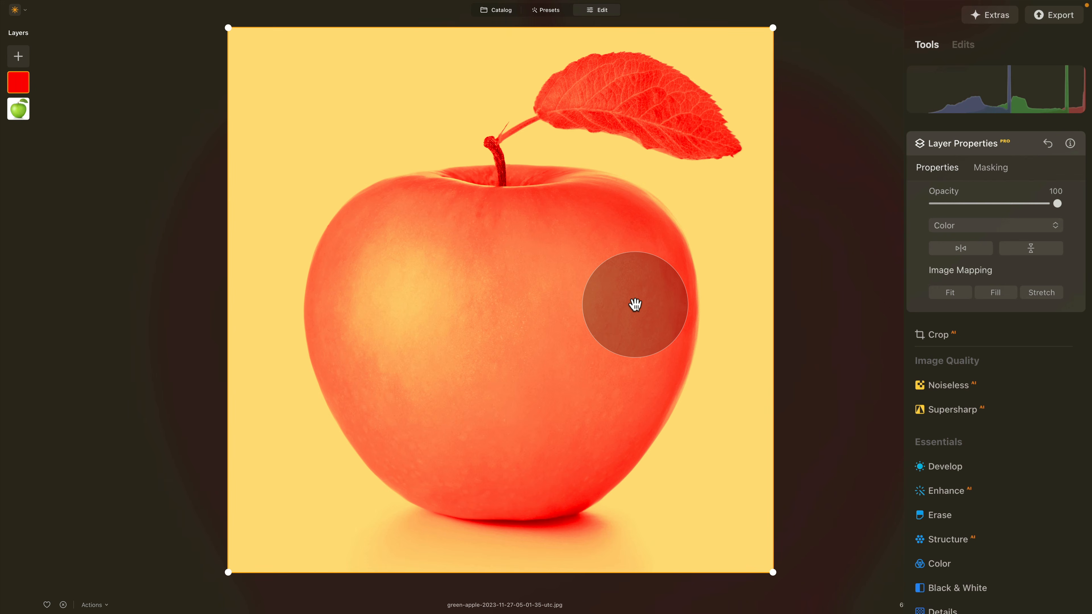
Step: Compare the recoloured apple with the original image using the before/after preview
left_click(952, 607)
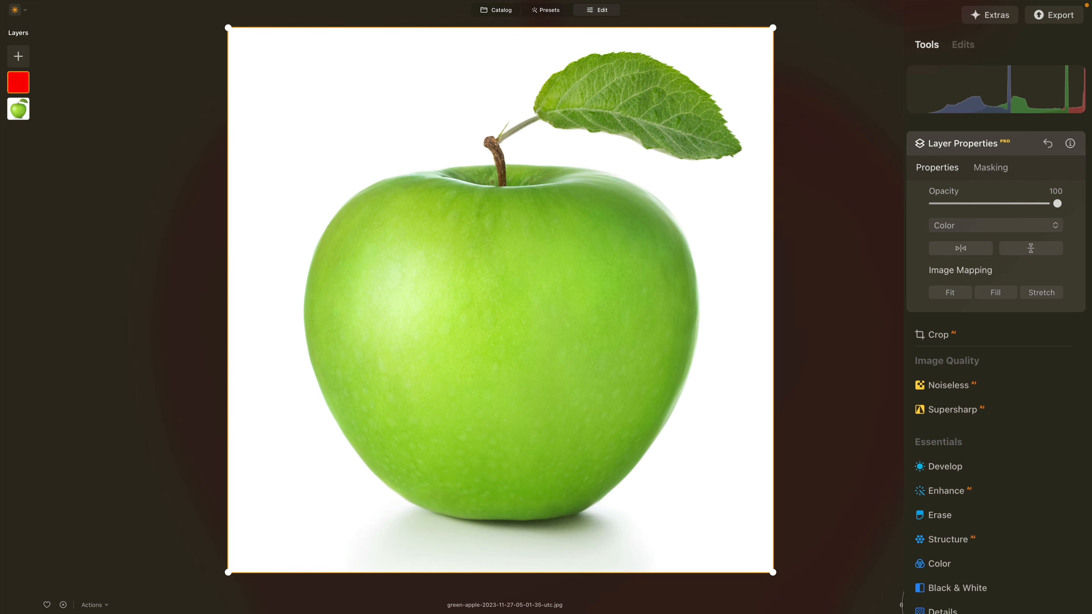
left_click(955, 605)
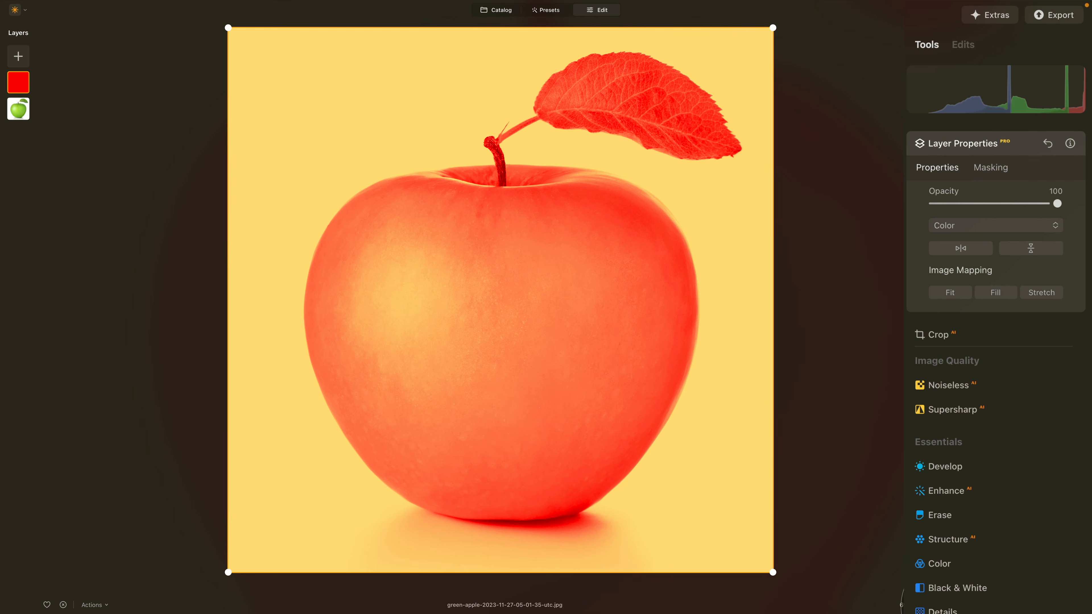
left_click(954, 605)
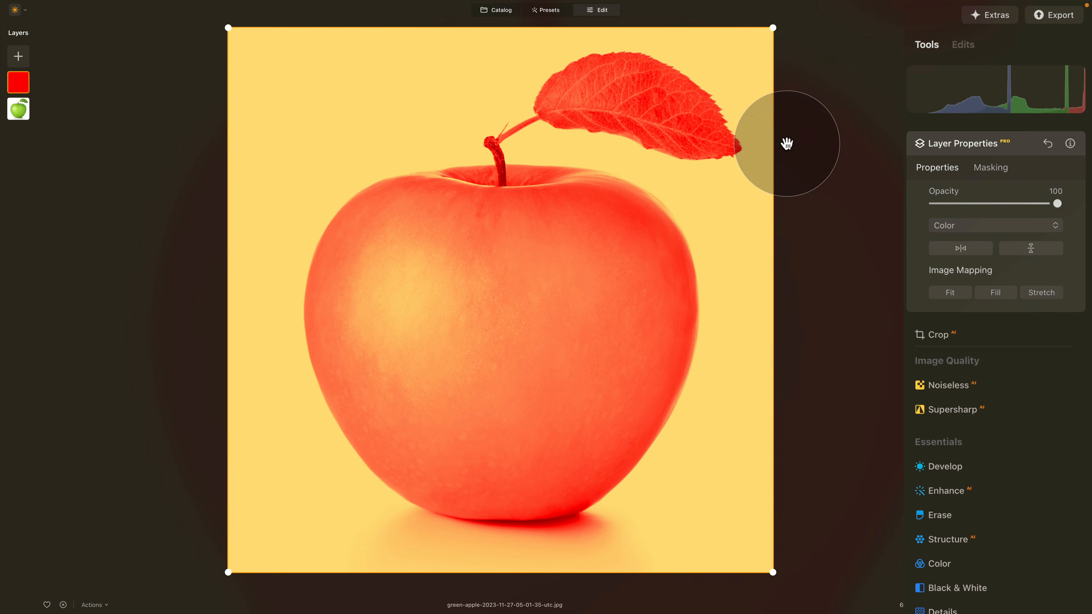
Step: Invert the red layer's mask and brush the red tint back onto the body of the green apple
left_click(994, 170)
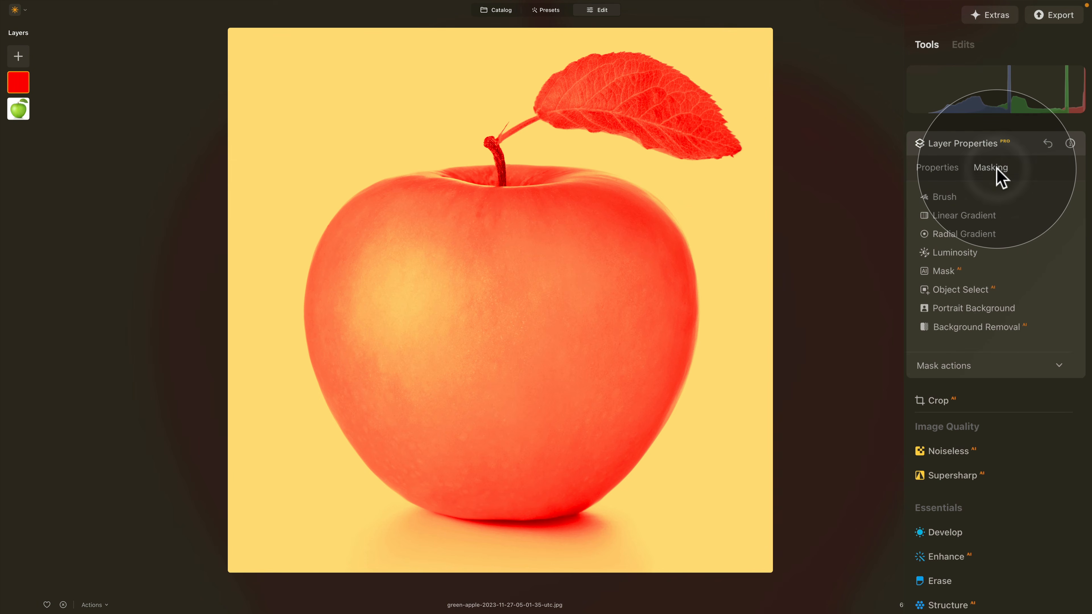
left_click(976, 365)
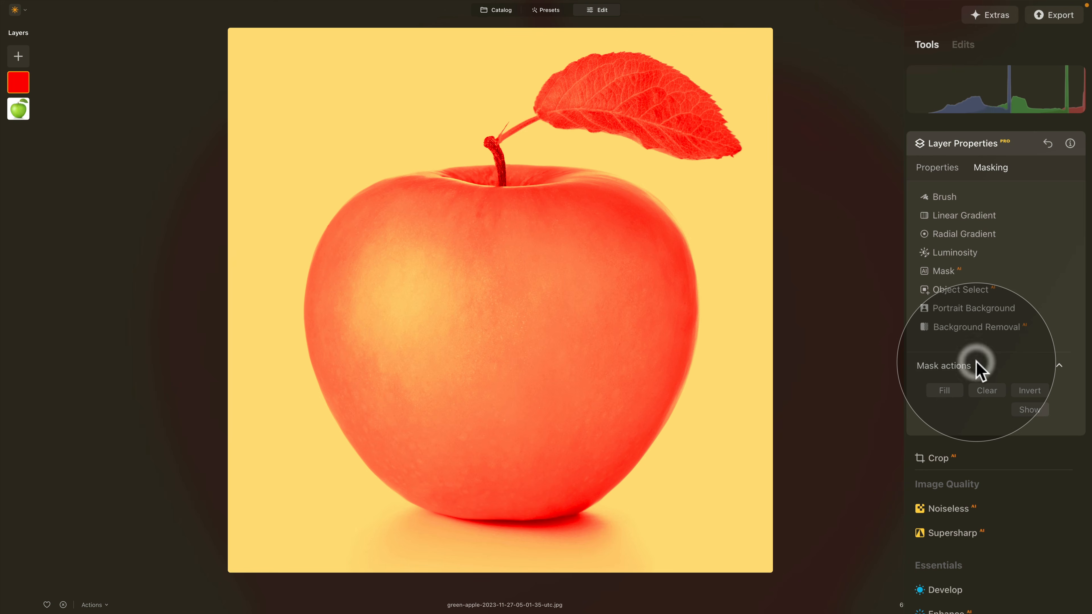
left_click(1027, 391)
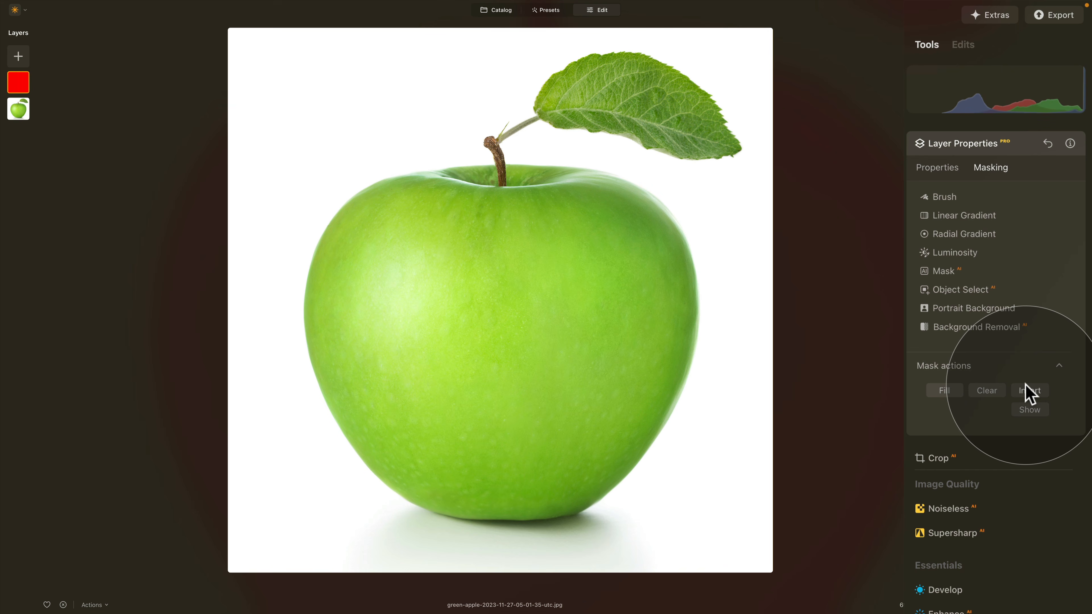
left_click(946, 197)
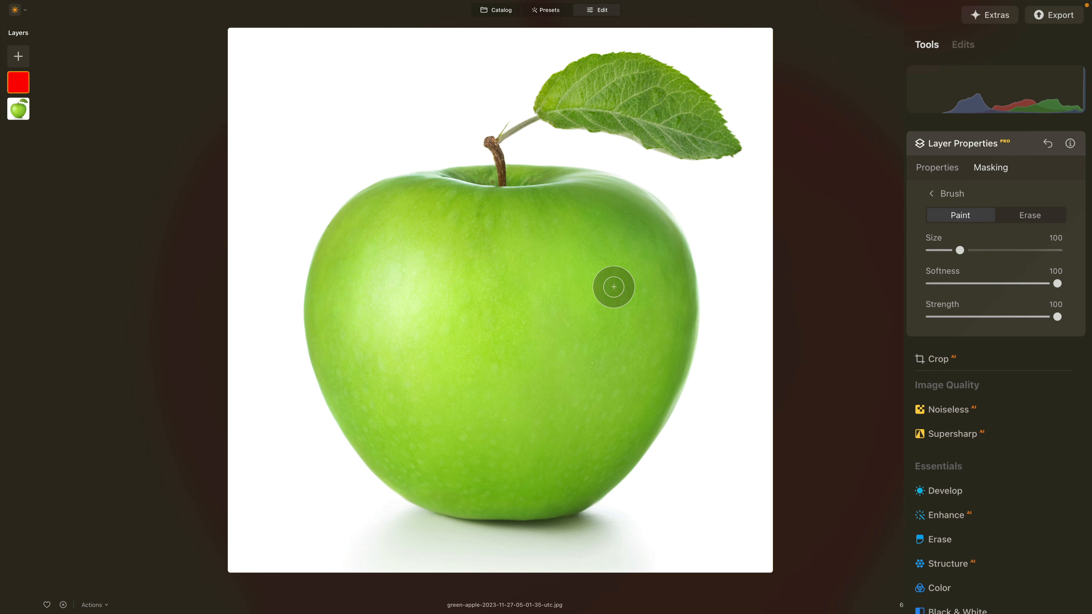
mouse_move(424, 301)
left_mouse_down()
mouse_move(540, 232)
mouse_move(459, 296)
mouse_move(468, 344)
mouse_move(602, 265)
mouse_move(593, 283)
mouse_move(609, 302)
mouse_move(564, 353)
mouse_move(455, 399)
mouse_move(471, 335)
mouse_move(466, 248)
mouse_move(421, 268)
mouse_move(501, 221)
mouse_move(367, 285)
mouse_move(433, 243)
mouse_move(359, 255)
mouse_move(427, 227)
mouse_move(418, 209)
mouse_move(386, 238)
mouse_move(374, 291)
mouse_move(391, 340)
mouse_move(393, 296)
mouse_move(369, 373)
left_mouse_up()
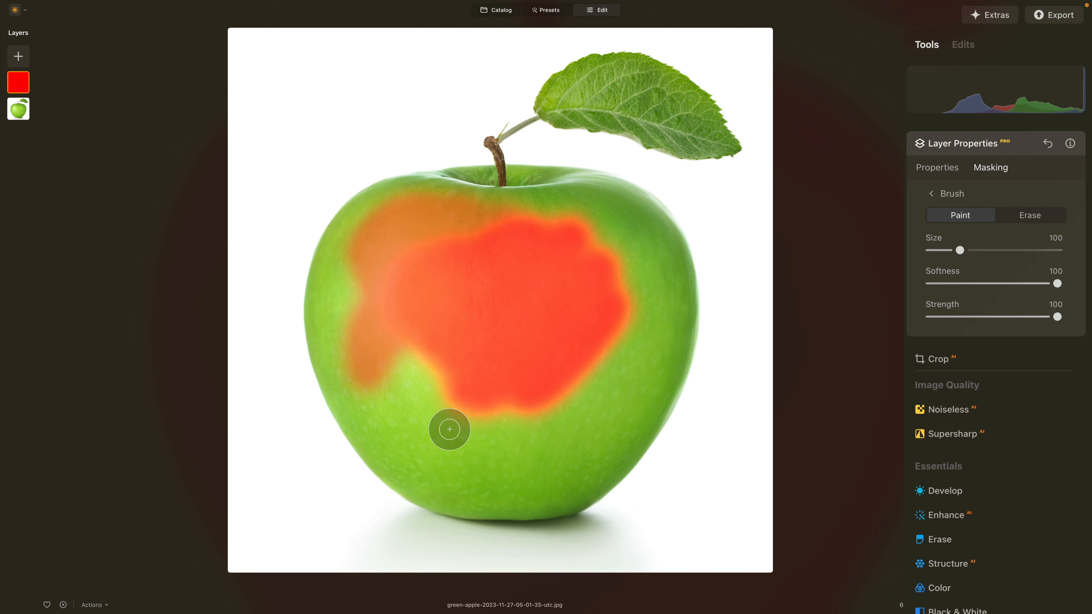
mouse_move(449, 429)
left_mouse_down()
mouse_move(435, 368)
mouse_move(580, 375)
left_mouse_up()
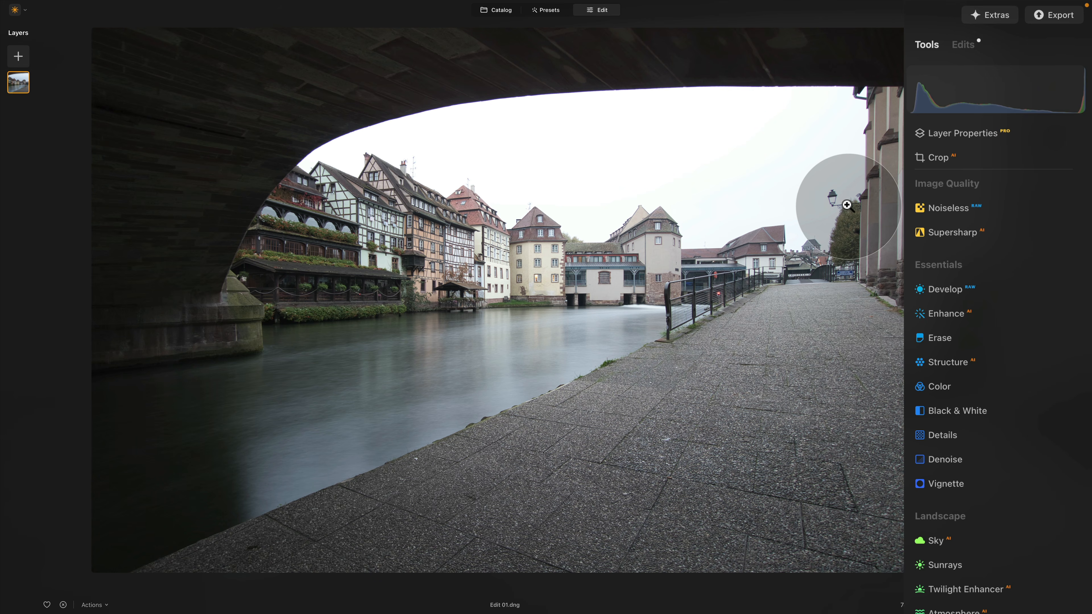
Step: Inspect the colour fringing around the street lamp in the riverside bridge photo and duplicate its layer
scroll(876, 180, "up", 6)
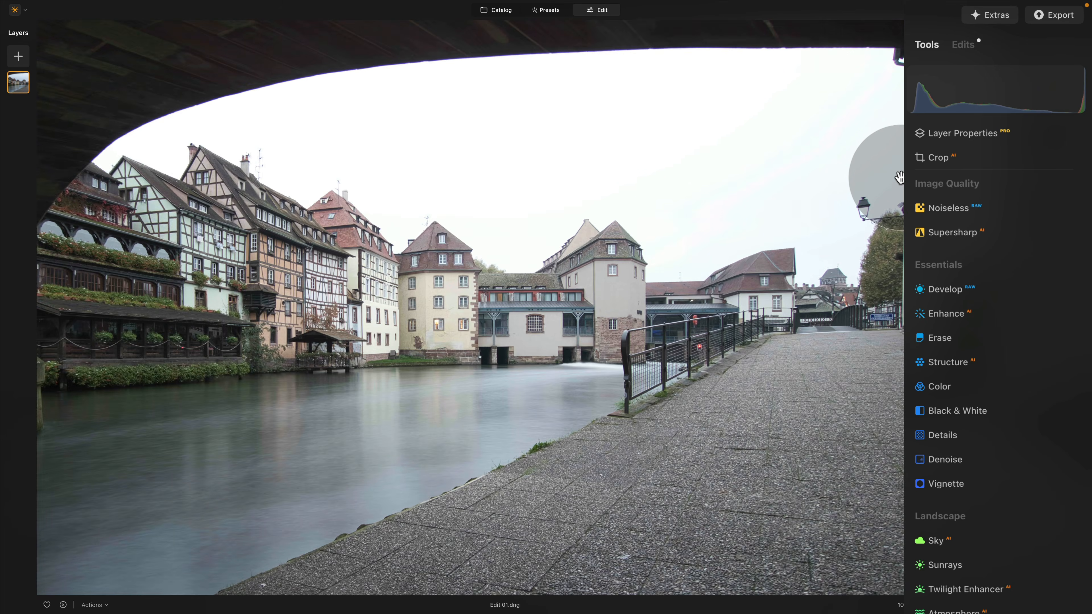
scroll(848, 276, "up", 1)
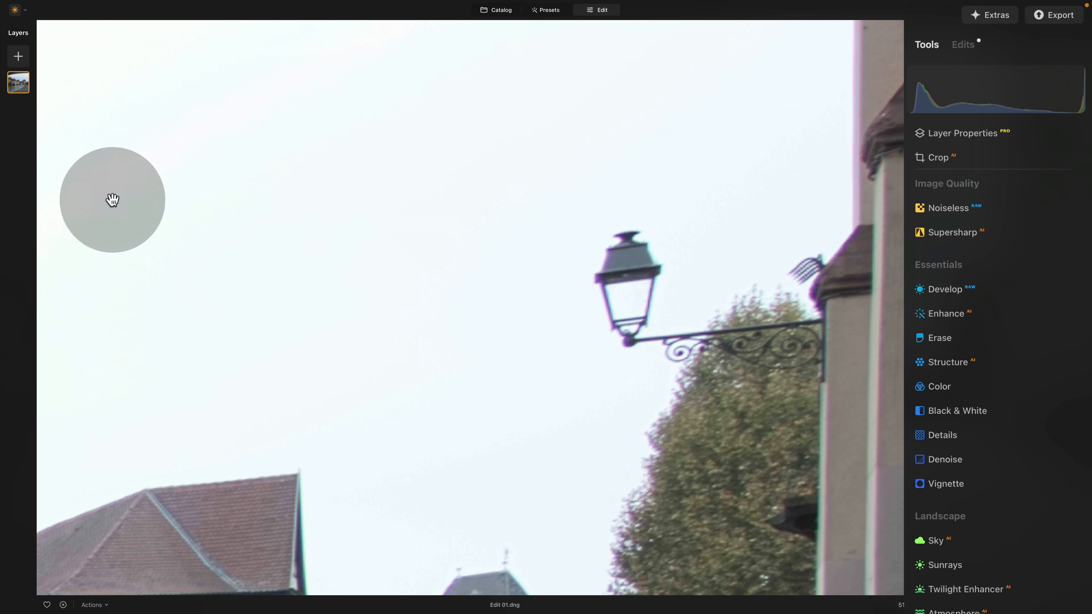
right_click(26, 86)
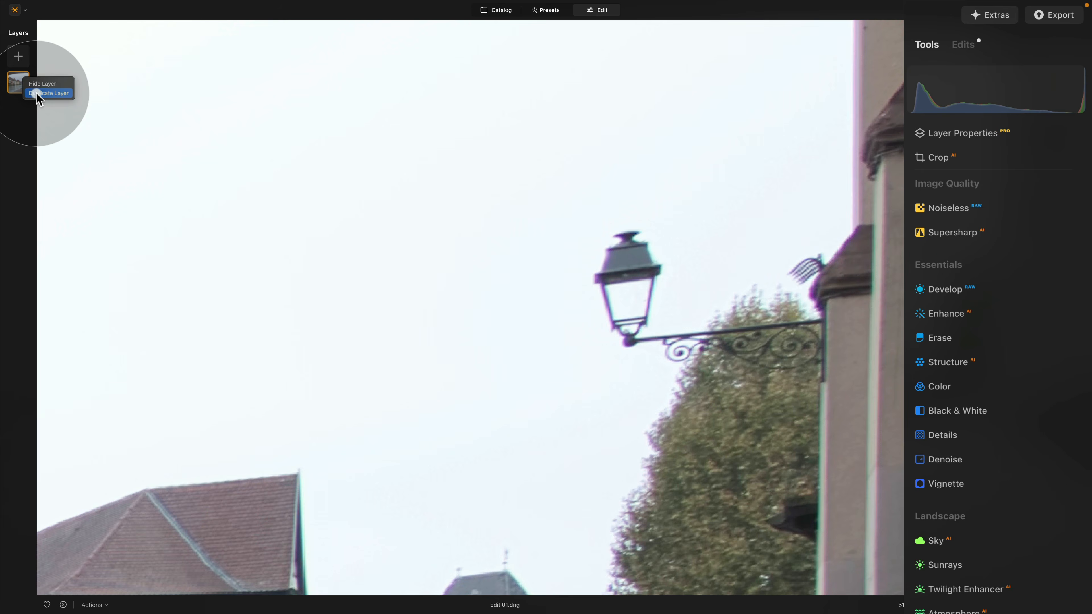
left_click(38, 97)
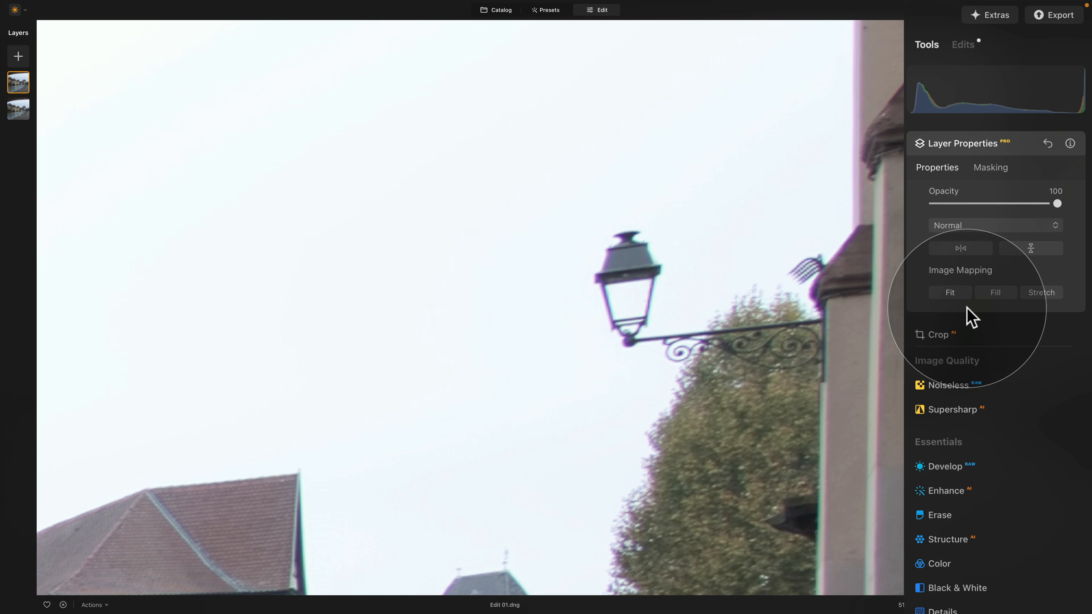
Step: Apply a Gaussian blur with an amount of 8 to the duplicated layer
scroll(963, 327, "down", 10)
scroll(952, 325, "down", 3)
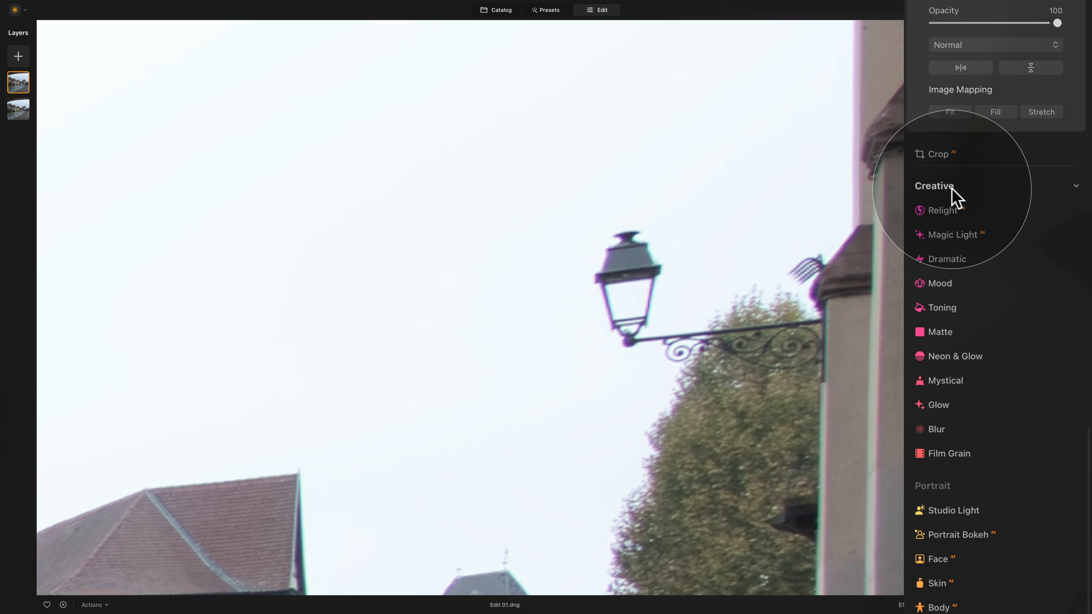
left_click(938, 429)
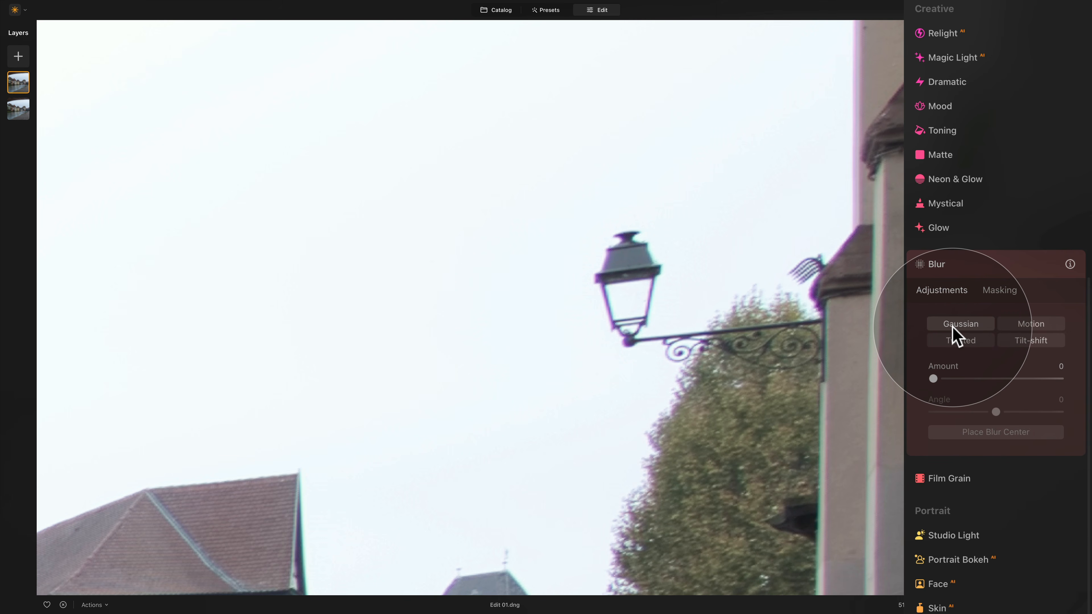
left_click_drag(934, 379, 944, 379)
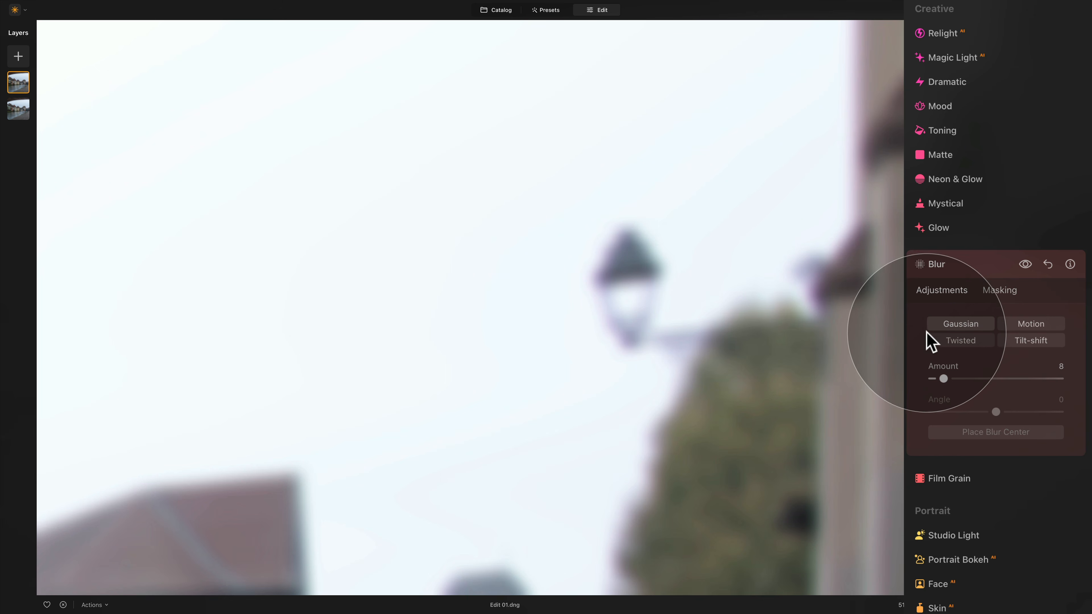
left_click_drag(943, 378, 941, 380)
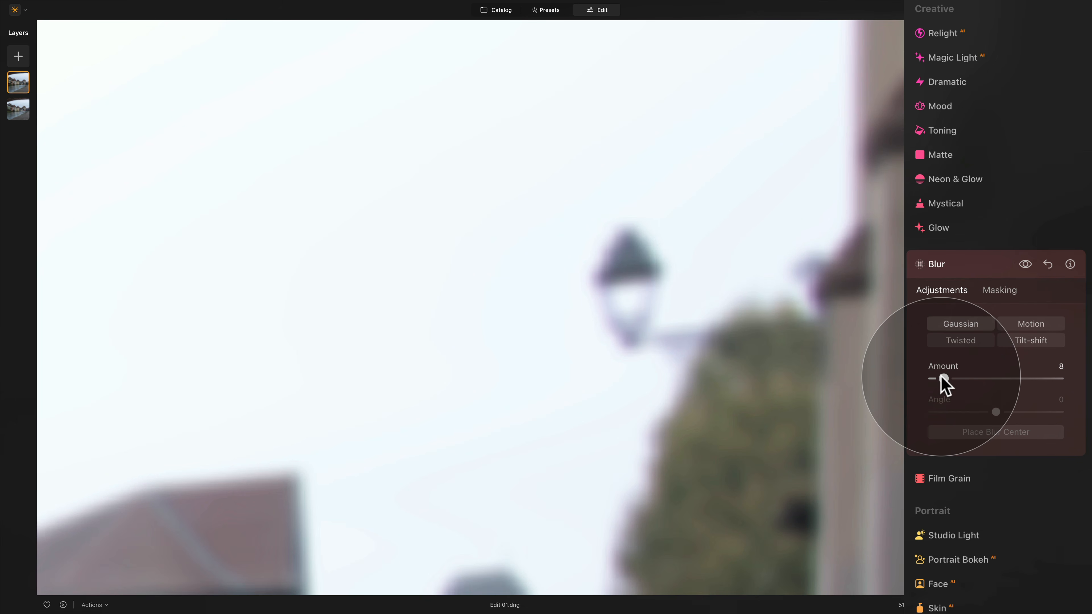
left_click(982, 280)
Step: Set the blurred duplicate layer's blend mode to Color and inspect the street lamp and house roofs
scroll(983, 281, "up", 15)
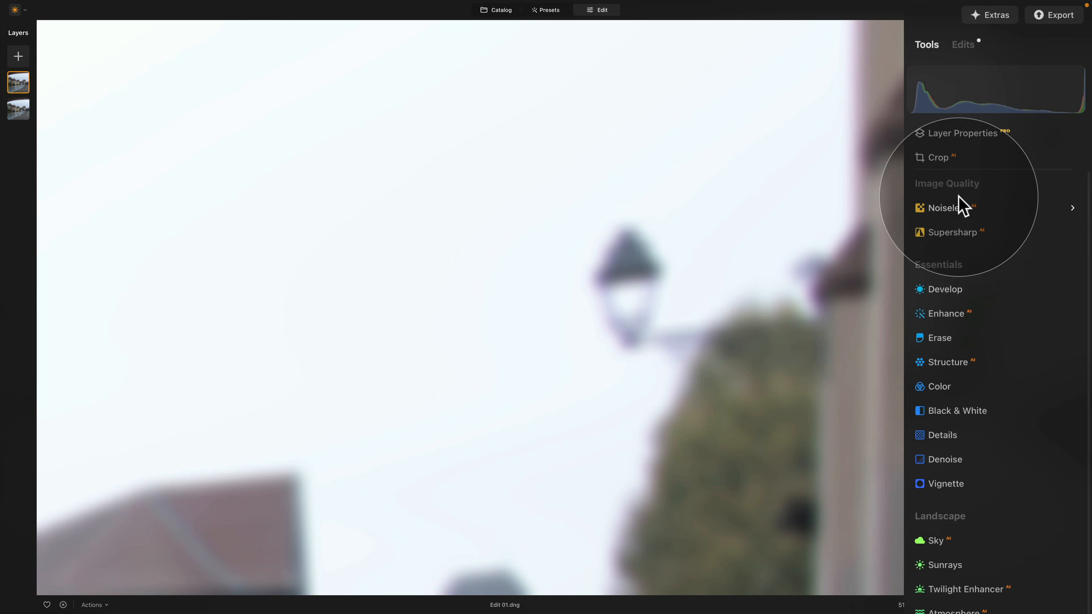
left_click(981, 133)
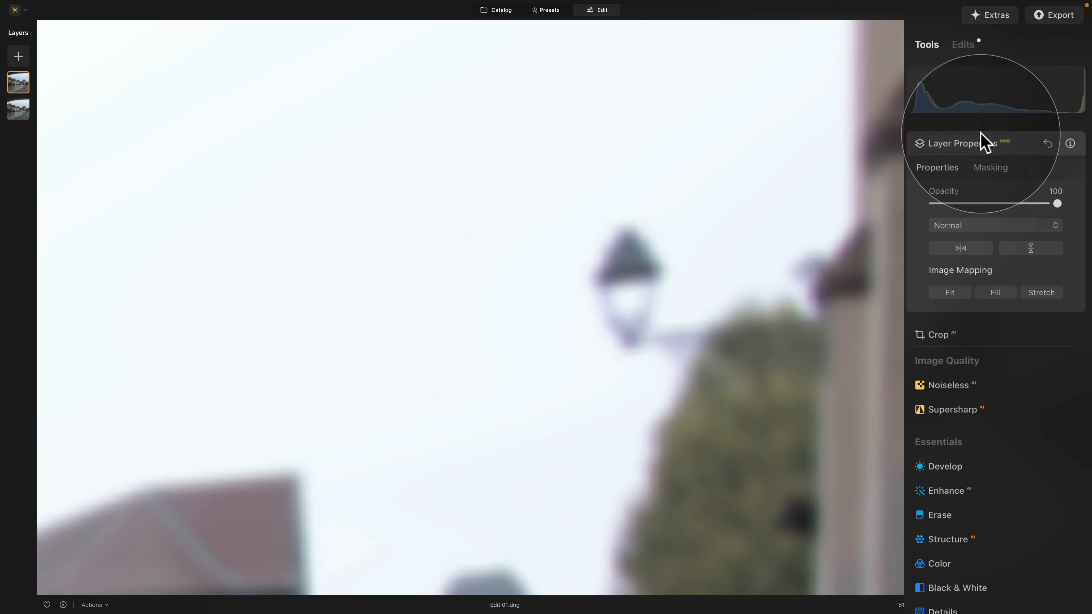
left_click(1000, 225)
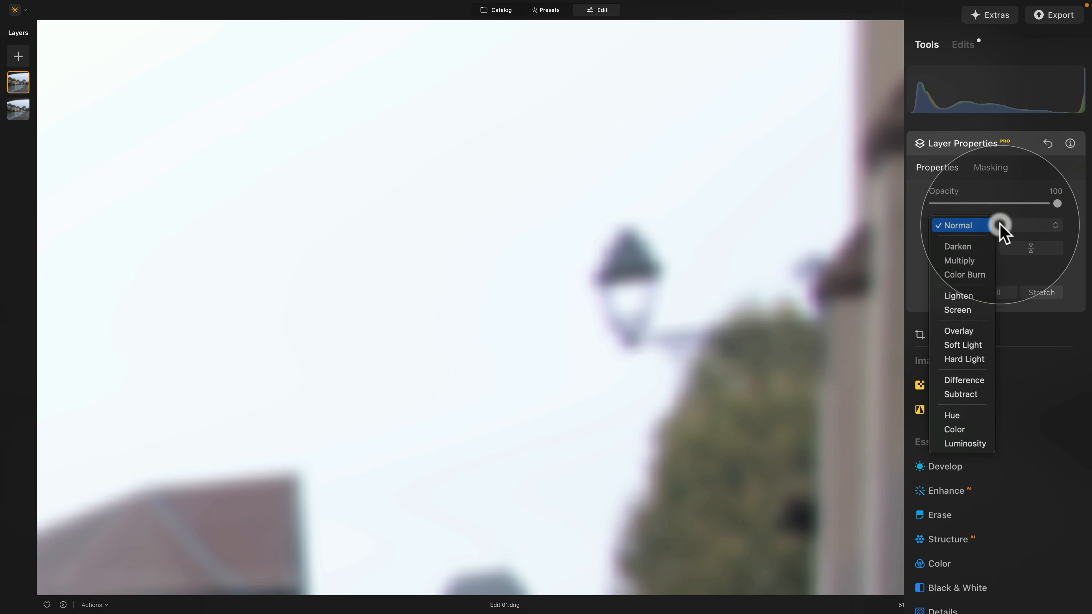
left_click(961, 430)
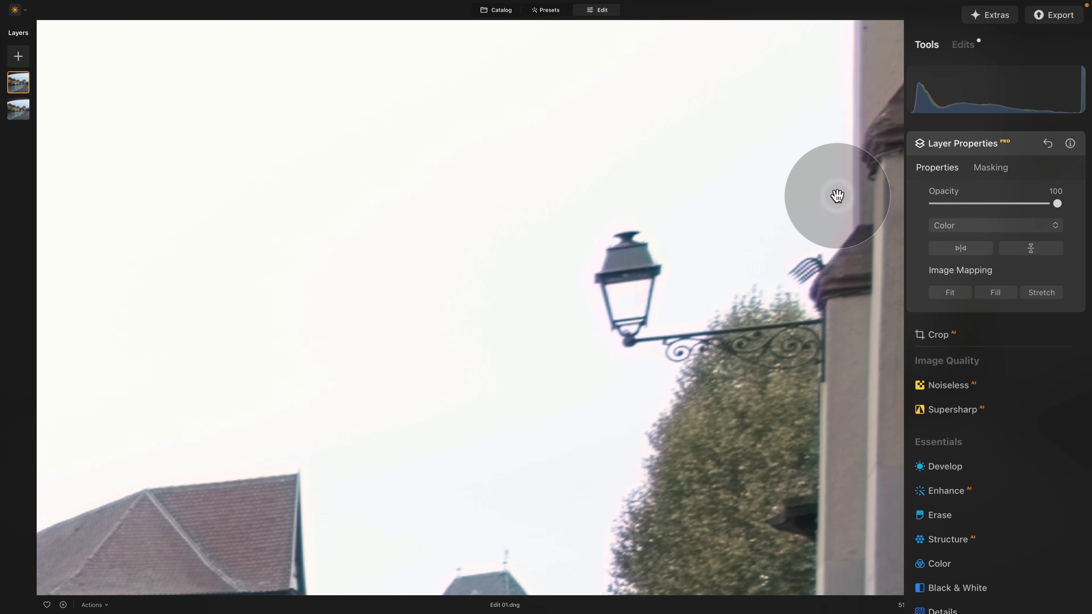
scroll(838, 195, "down", 5)
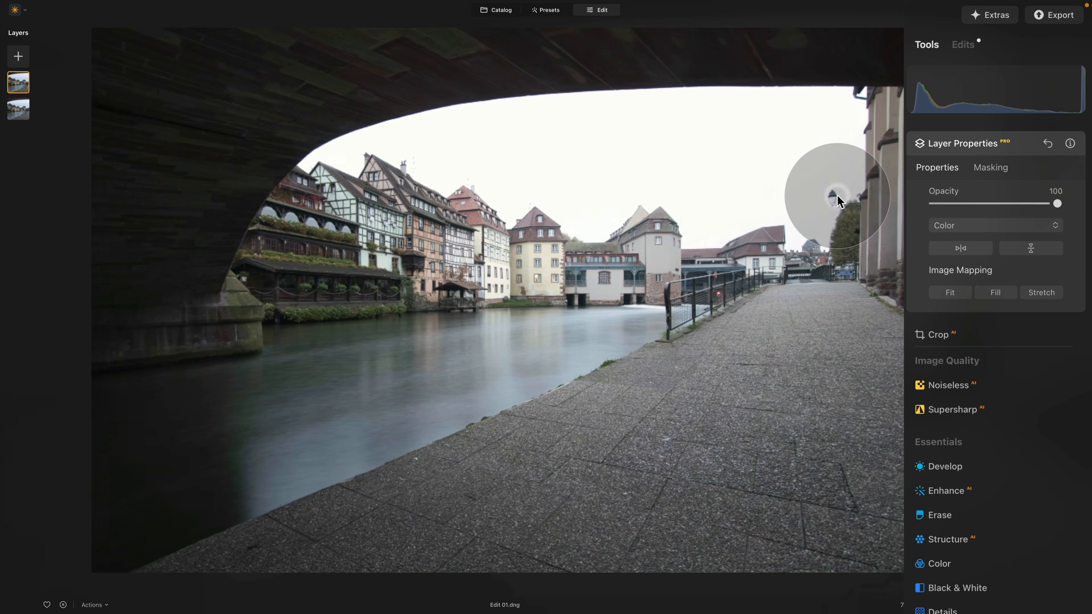
scroll(437, 195, "up", 5)
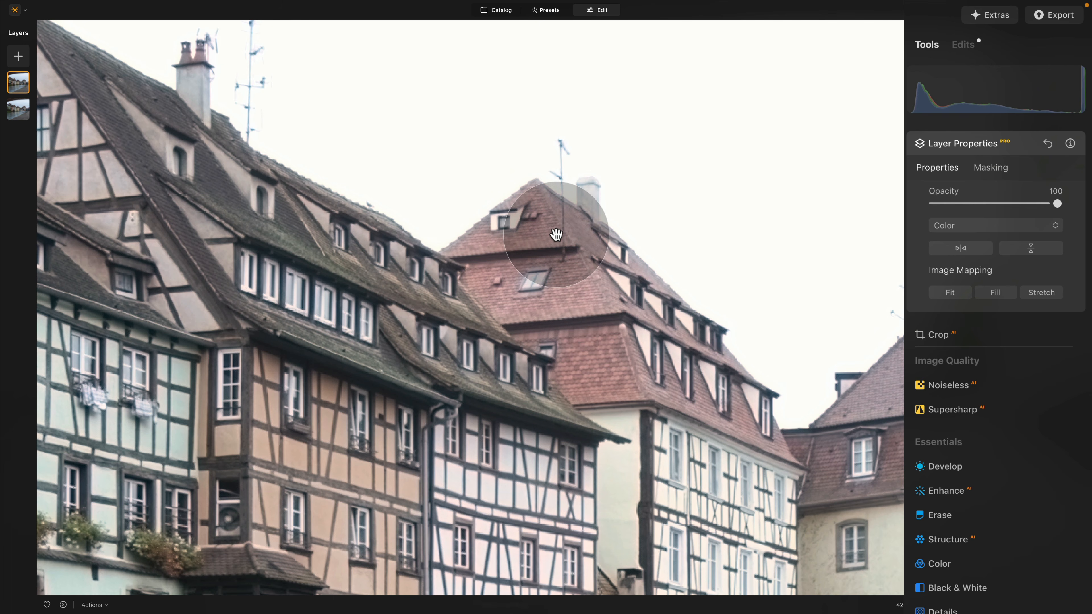
Step: Hide and show the blurred duplicate layer to compare the colour fringing around the roofs and street lamp
right_click(18, 84)
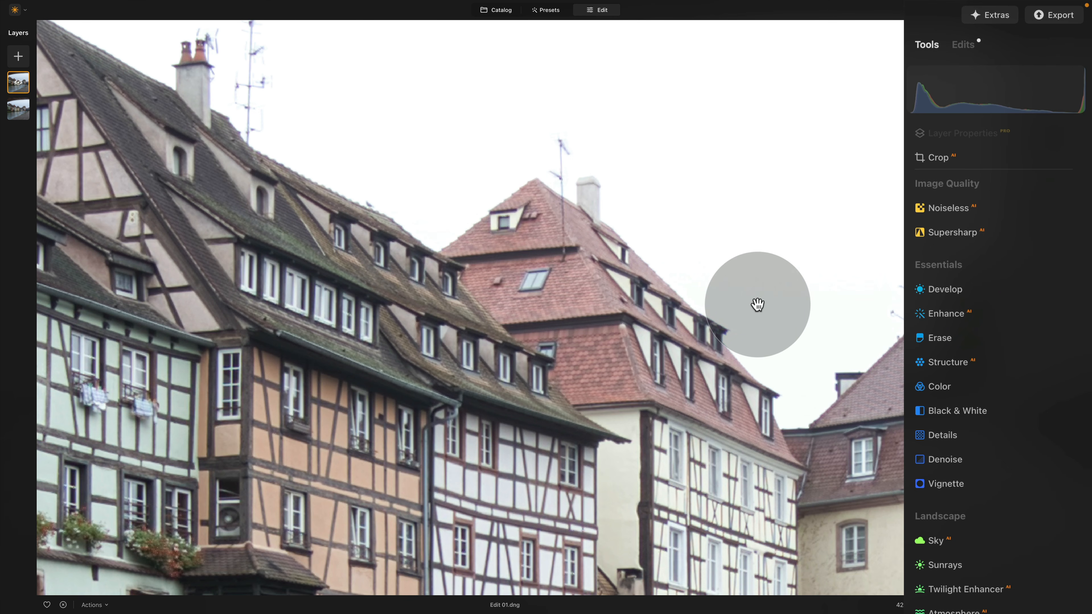
left_click_drag(758, 305, 217, 211)
scroll(217, 210, "down", 10)
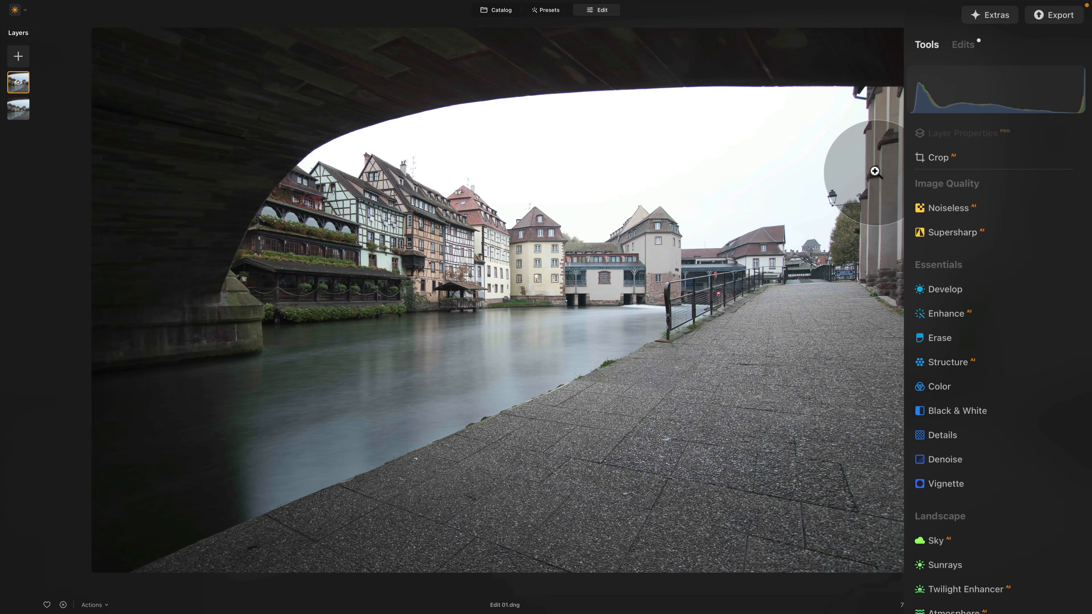
left_click(875, 171)
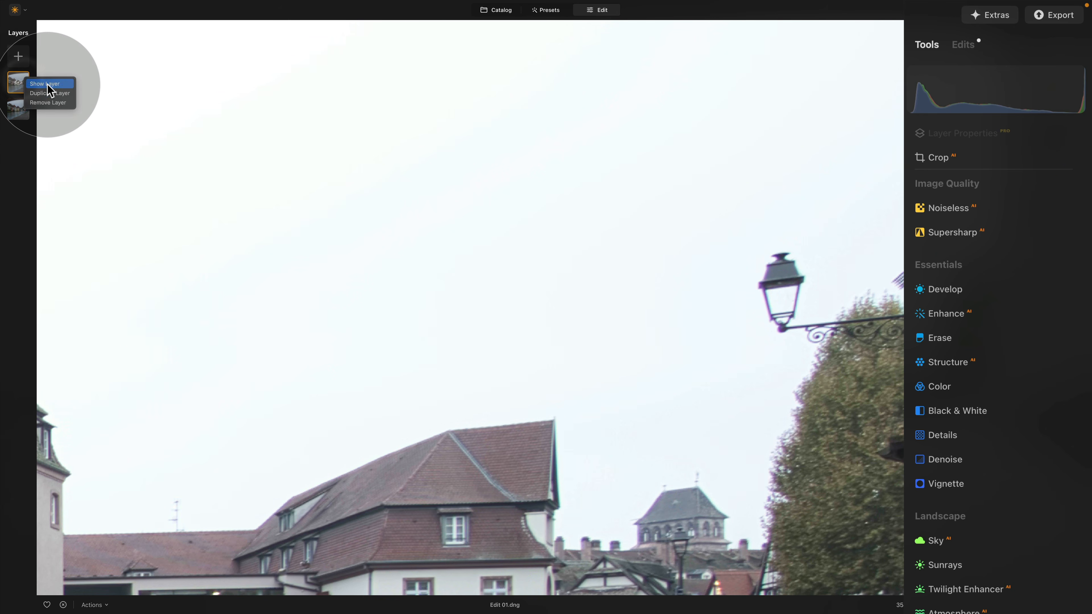
left_click(43, 83)
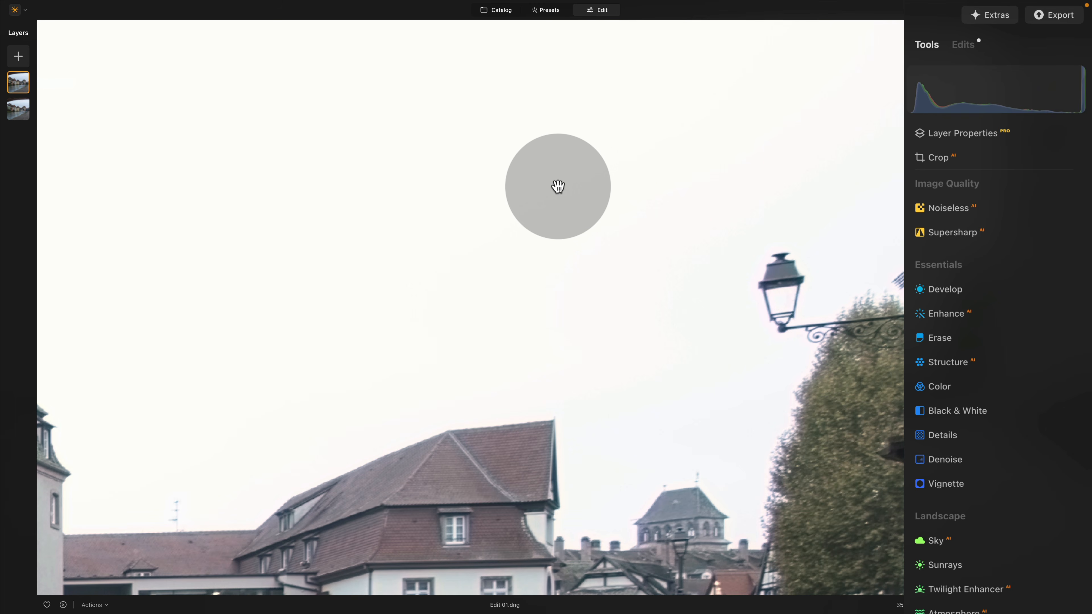
left_click(558, 186)
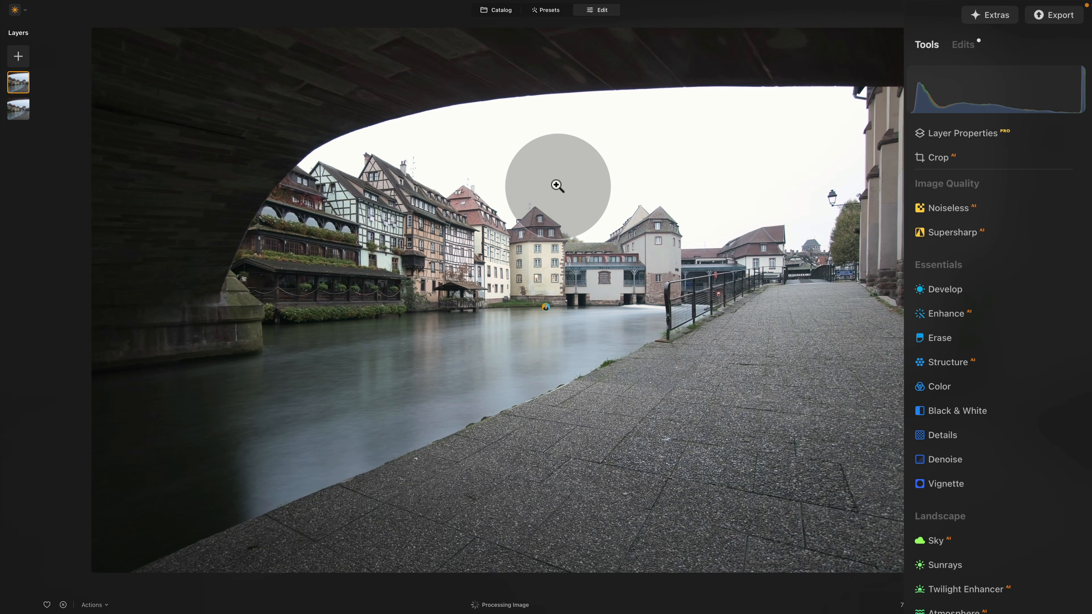